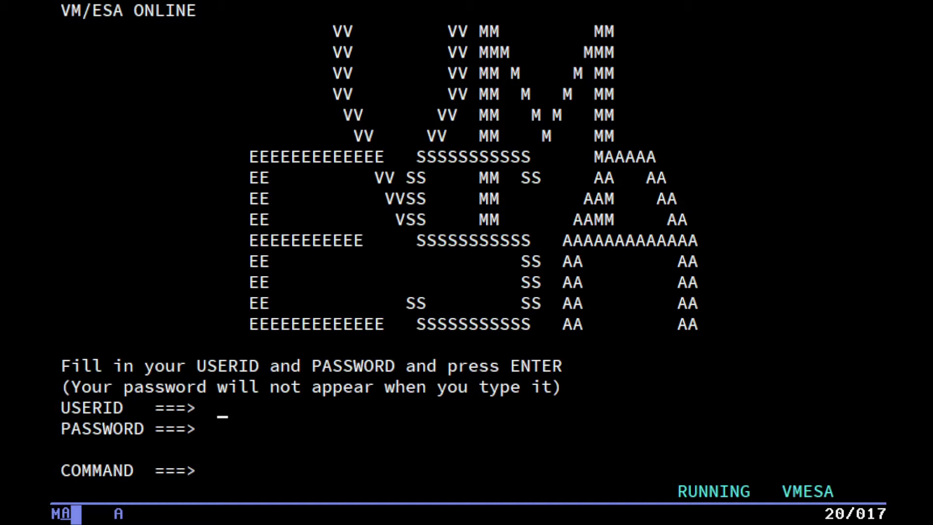
Log on to VM/ESA with the user ID and password, then start CMS.
{"action": "type", "text": "sd"}
{"action": "key", "text": "Tab"}
{"action": "type", "text": "****"}
{"action": "key", "text": "Return"}
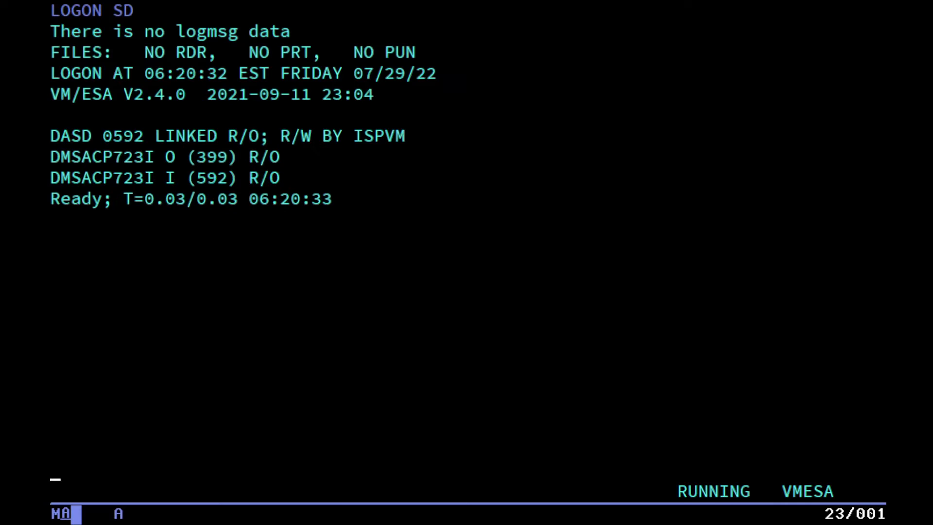
{"action": "type", "text": "cms"}
{"action": "key", "text": "Return"}
Launch OFFICE, continue past the splash screen, and open Process Calendars from the Main Menu.
{"action": "type", "text": "office"}
{"action": "key", "text": "Return"}
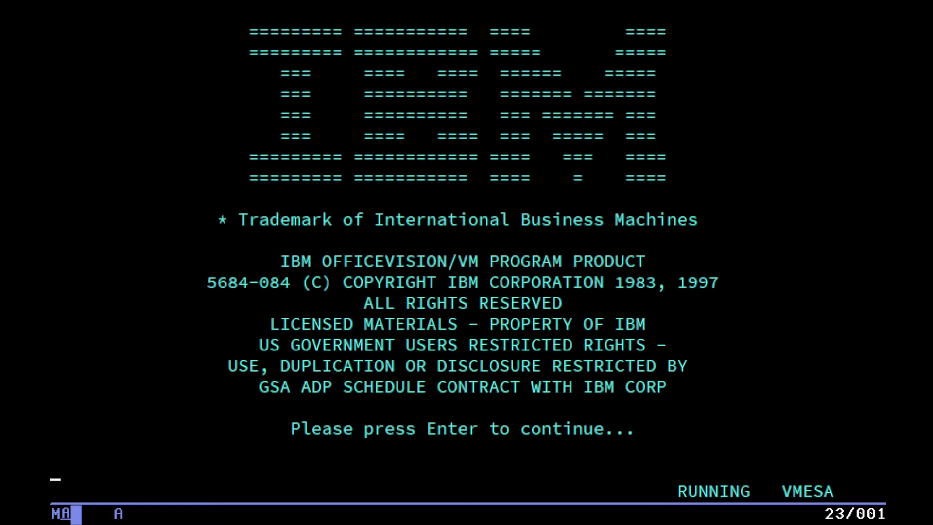
{"action": "key", "text": "Return"}
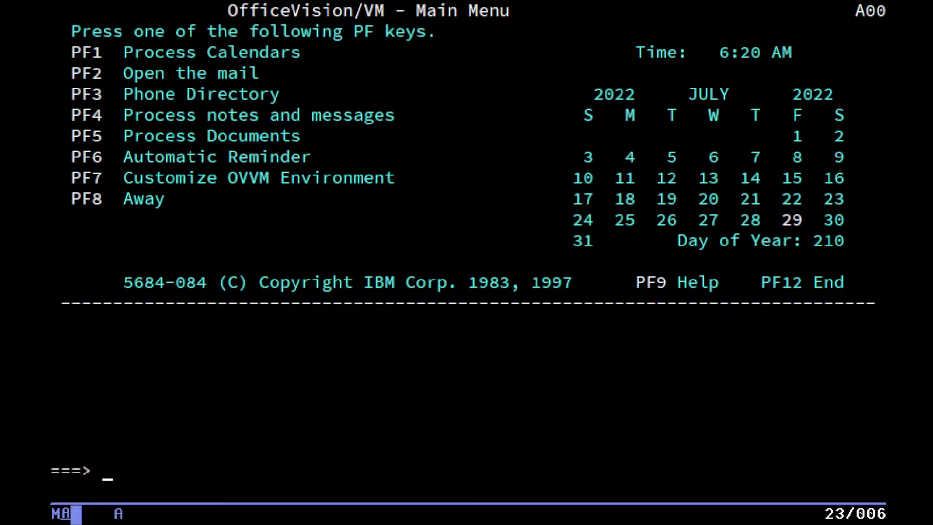
{"action": "key", "text": "F1"}
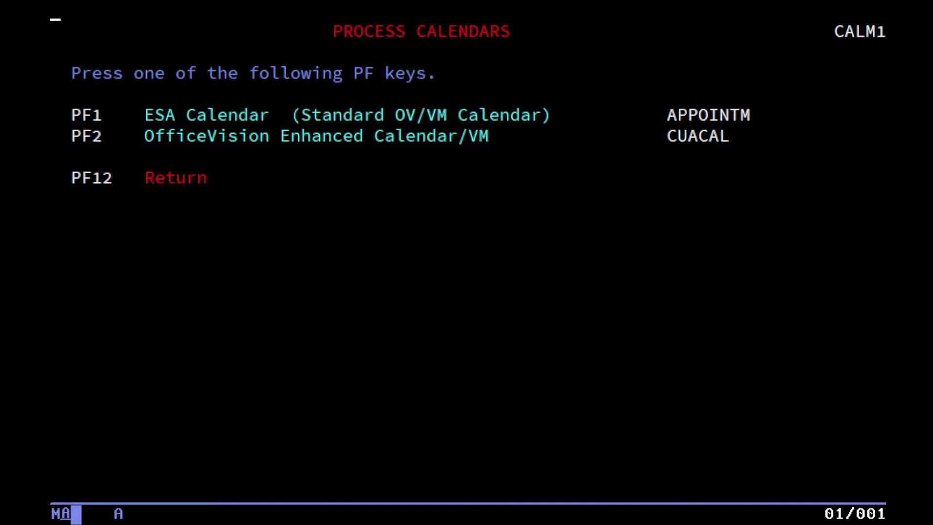
Open the standard ESA calendar and Friday 07/29/22's schedule with a new blank row.
{"action": "key", "text": "F1"}
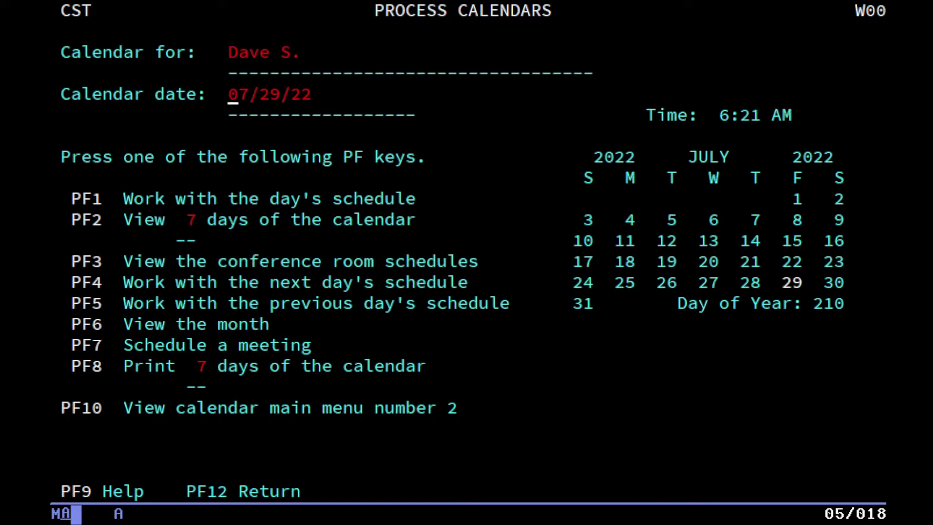
{"action": "key", "text": "F1"}
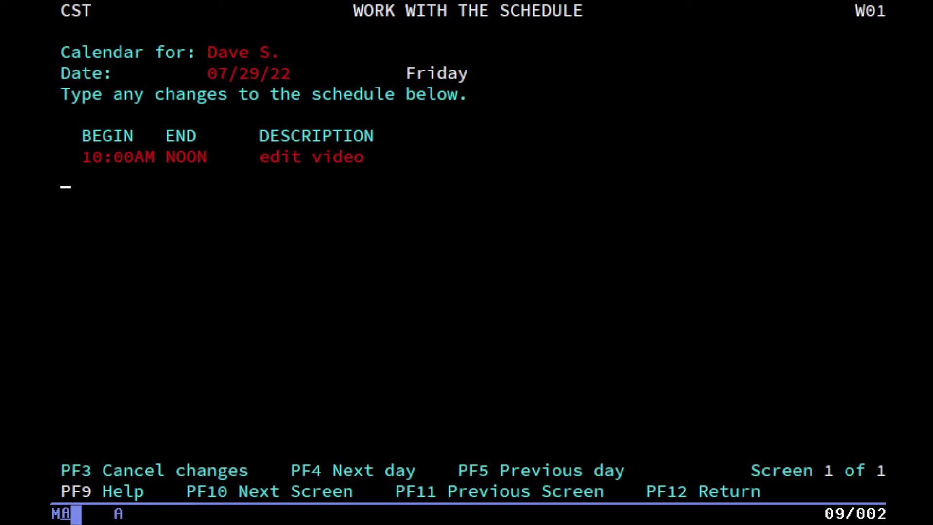
{"action": "key", "text": "Tab"}
{"action": "key", "text": "Return"}
Add a 1:00–2:00 'go for a walk' entry and save the schedule.
{"action": "type", "text": "1:00"}
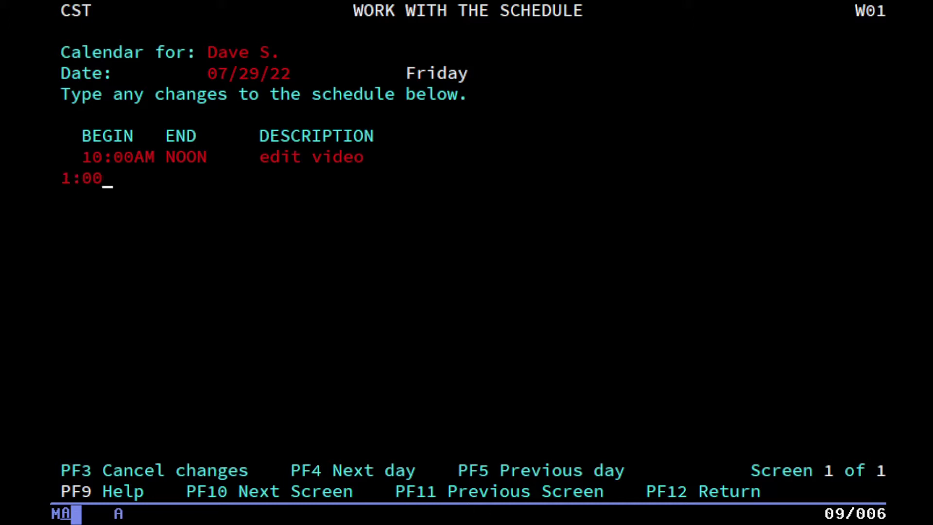
{"action": "key", "text": "Tab"}
{"action": "type", "text": "2:00"}
{"action": "key", "text": "Tab"}
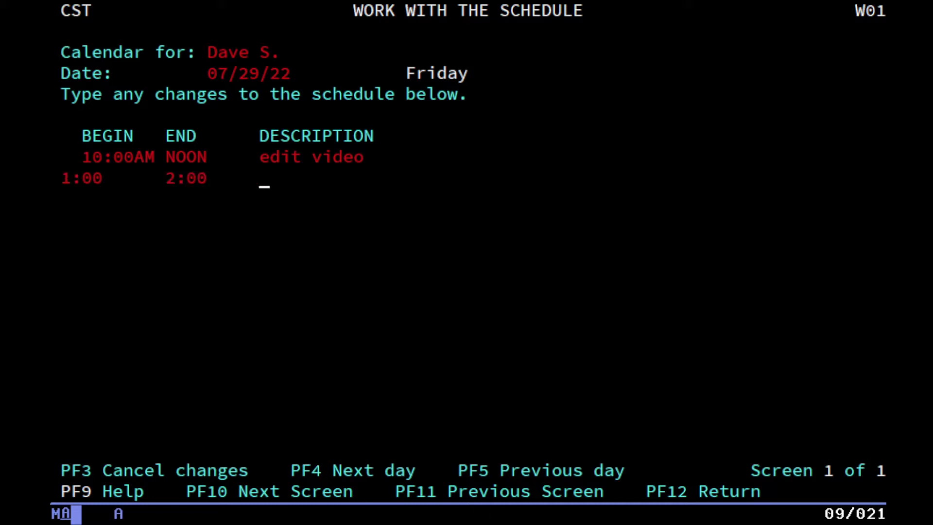
{"action": "type", "text": "go for a e"}
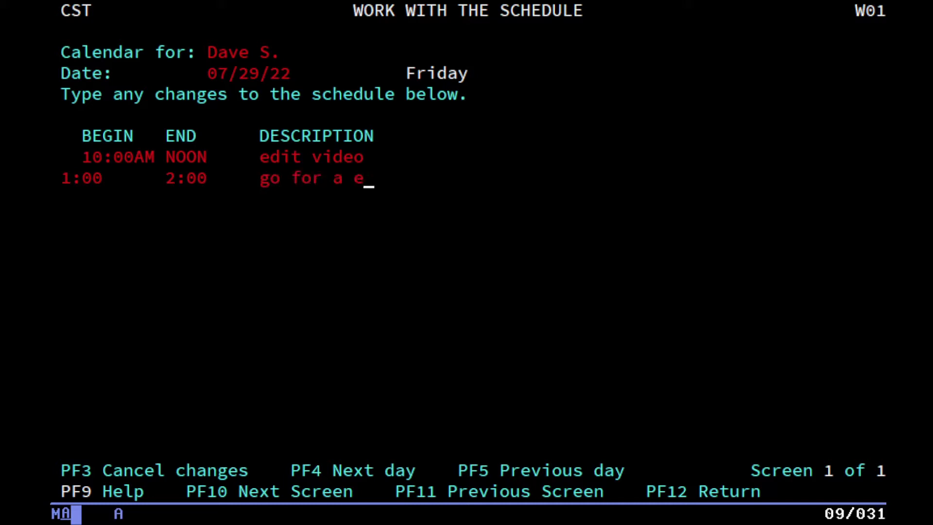
{"action": "key", "text": "BackSpace"}
{"action": "type", "text": "walkj"}
{"action": "key", "text": "BackSpace"}
{"action": "key", "text": "Tab"}
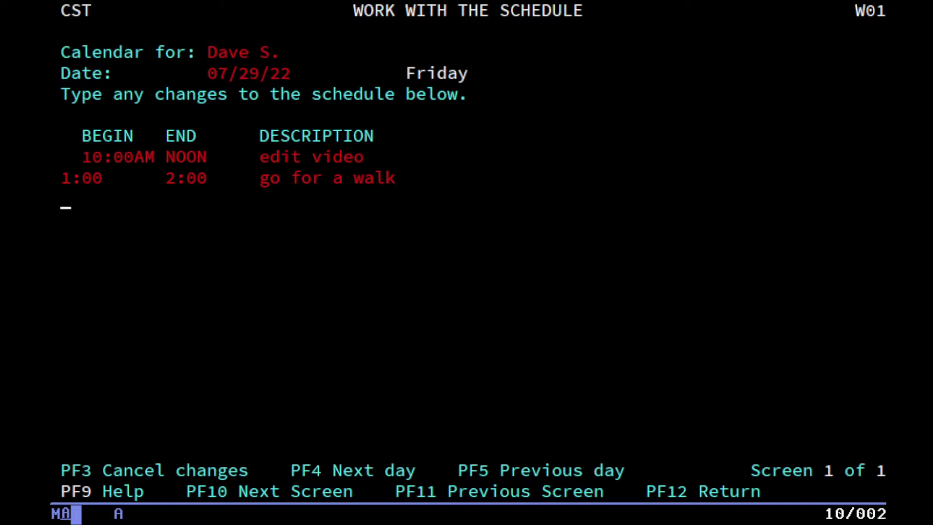
{"action": "key", "text": "Return"}
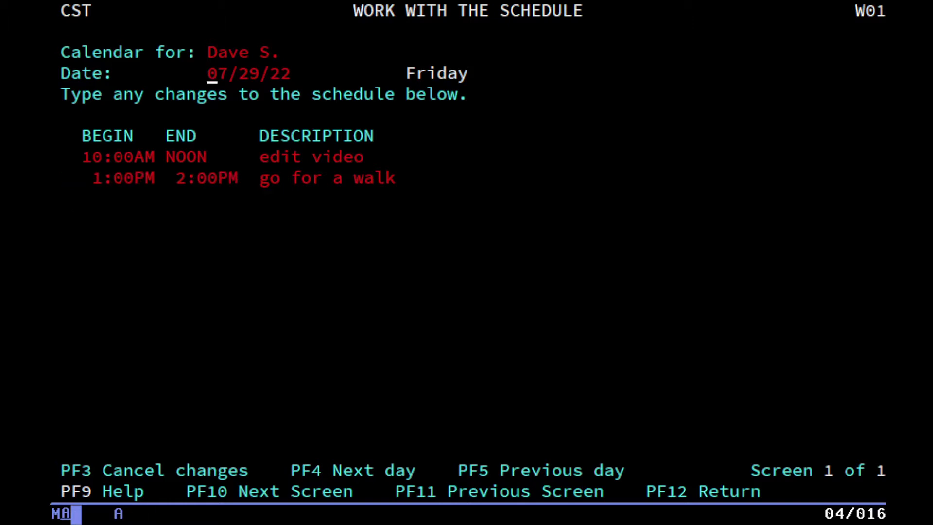
Browse the seven-day view a week forward and back, then return to the calendar menu.
{"action": "key", "text": "F12"}
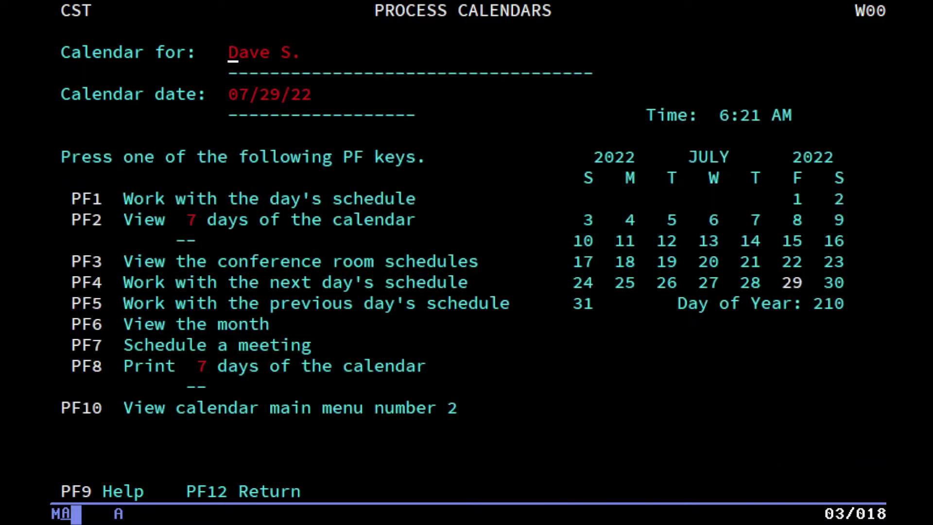
{"action": "key", "text": "F2"}
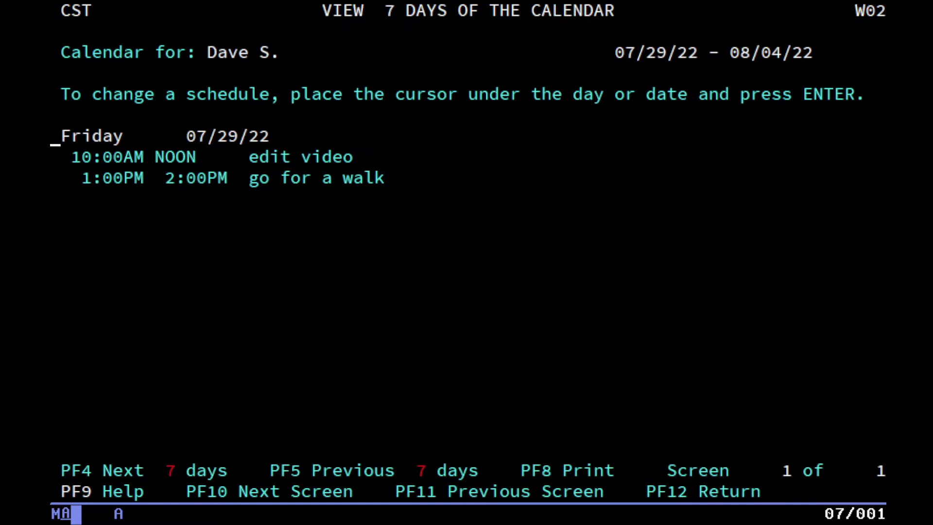
{"action": "key", "text": "F4"}
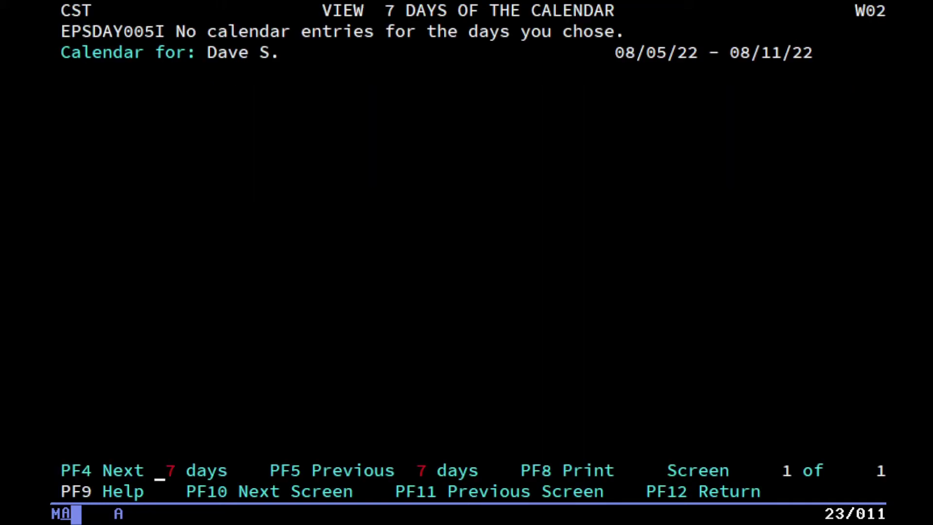
{"action": "key", "text": "F5"}
{"action": "key", "text": "F4"}
{"action": "key", "text": "F5"}
{"action": "key", "text": "F12"}
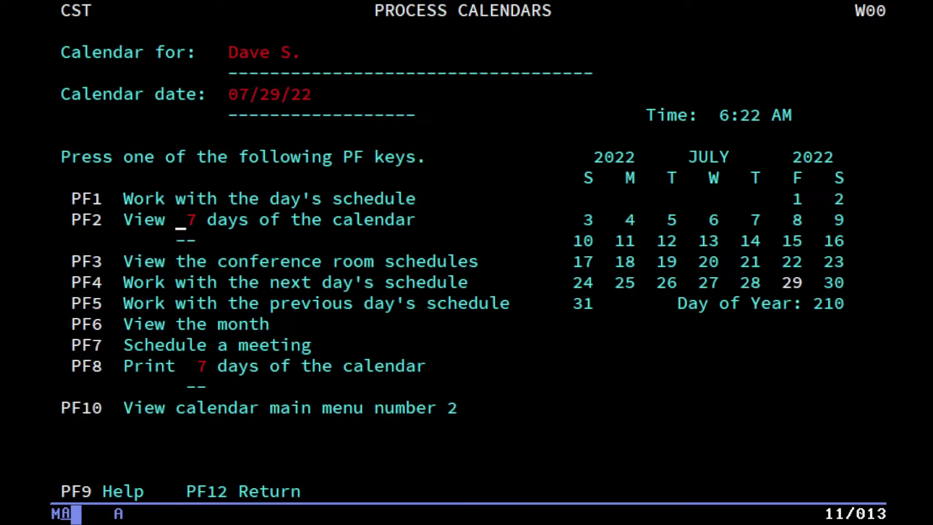
Change the calendar date to 07/28/22 and check its day schedule and seven-day view.
{"action": "key", "text": "shift+Tab"}
{"action": "key", "text": "shift+Tab"}
{"action": "key", "text": "Tab"}
{"action": "key", "text": "Right"}
{"action": "key", "text": "Right"}
{"action": "key", "text": "Right"}
{"action": "key", "text": "Right"}
{"action": "type", "text": "8"}
{"action": "key", "text": "Return"}
{"action": "key", "text": "F1"}
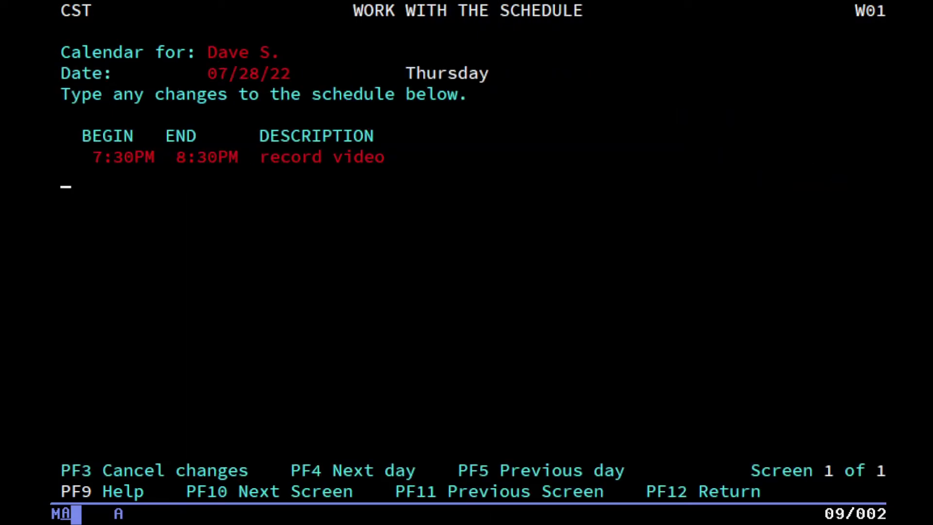
{"action": "key", "text": "F12"}
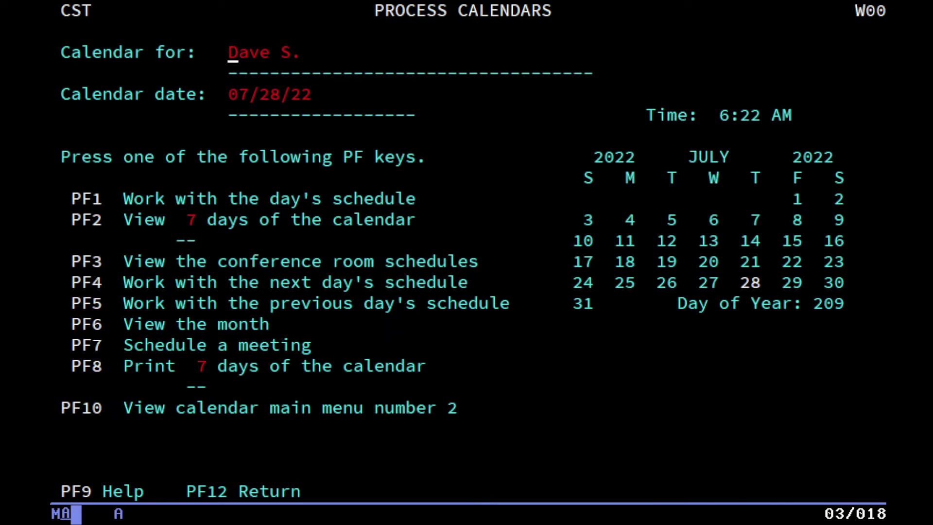
{"action": "key", "text": "F2"}
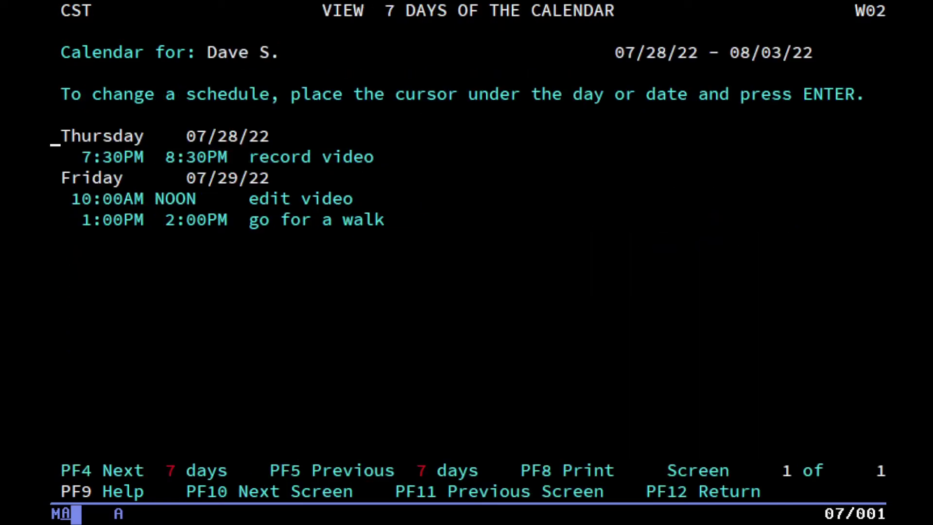
{"action": "key", "text": "F12"}
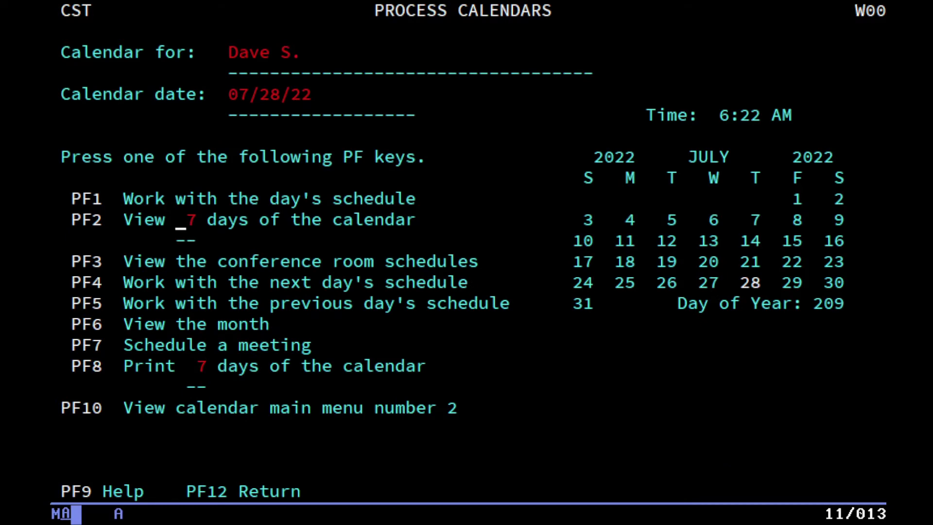
Set the days-to-view value to 67 and browse the July month view.
{"action": "type", "text": "6"}
{"action": "key", "text": "F6"}
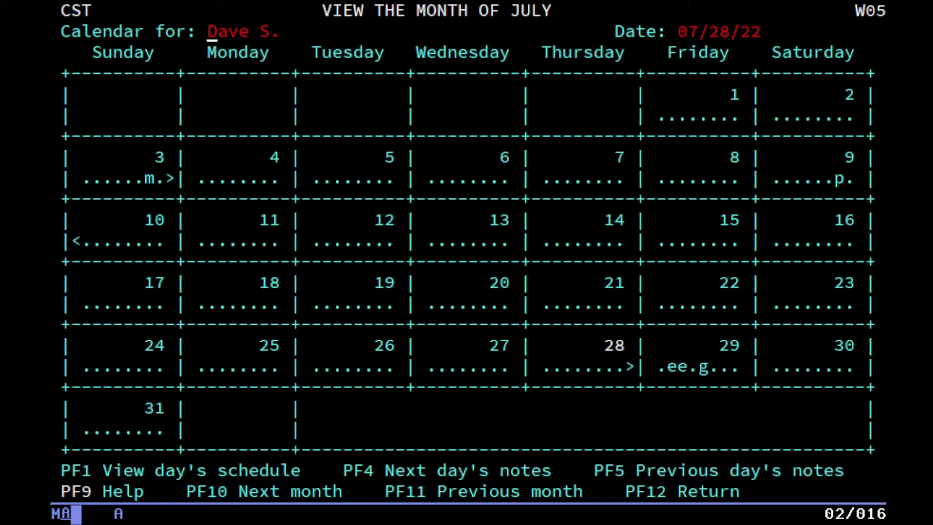
{"action": "key", "text": "Down"}
{"action": "key", "text": "Down"}
{"action": "key", "text": "Down"}
{"action": "key", "text": "Down"}
{"action": "key", "text": "Down"}
{"action": "key", "text": "Down"}
{"action": "key", "text": "Down"}
{"action": "key", "text": "Down"}
{"action": "key", "text": "Down"}
{"action": "key", "text": "Down"}
{"action": "key", "text": "Down"}
{"action": "key", "text": "Down"}
{"action": "key", "text": "Down"}
{"action": "key", "text": "Down"}
{"action": "key", "text": "Down"}
{"action": "key", "text": "Right"}
{"action": "key", "text": "Right"}
{"action": "key", "text": "Right"}
{"action": "key", "text": "Right"}
{"action": "key", "text": "Right"}
{"action": "key", "text": "Right"}
{"action": "key", "text": "Right"}
{"action": "key", "text": "Right"}
{"action": "key", "text": "Right"}
{"action": "key", "text": "Right"}
{"action": "key", "text": "Right"}
{"action": "key", "text": "Right"}
{"action": "key", "text": "Right"}
{"action": "key", "text": "Right"}
{"action": "key", "text": "Right"}
{"action": "key", "text": "Right"}
{"action": "key", "text": "Right"}
{"action": "key", "text": "Right"}
{"action": "key", "text": "Right"}
{"action": "key", "text": "Right"}
{"action": "key", "text": "Right"}
{"action": "key", "text": "Home"}
{"action": "key", "text": "F12"}
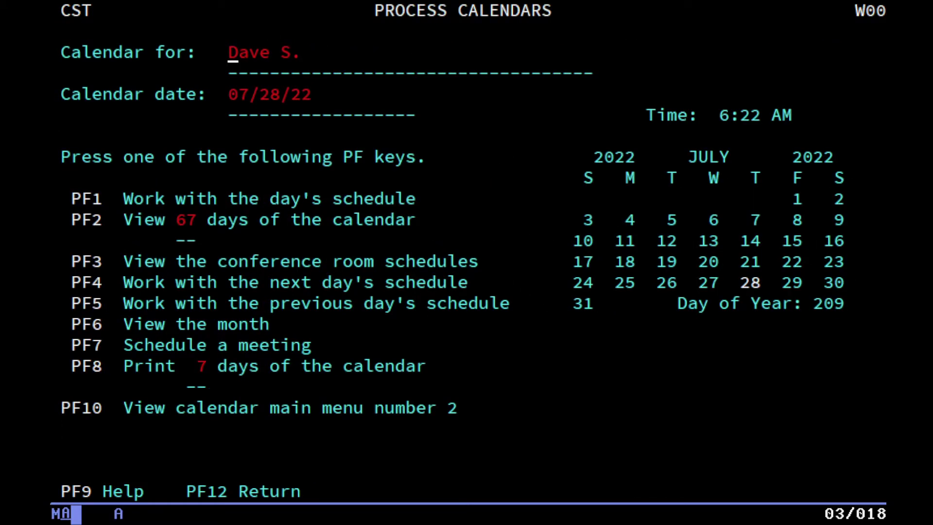
Review calendar access settings and the authorized-users list (Standard Authorization only), then exit the calendar.
{"action": "key", "text": "F10"}
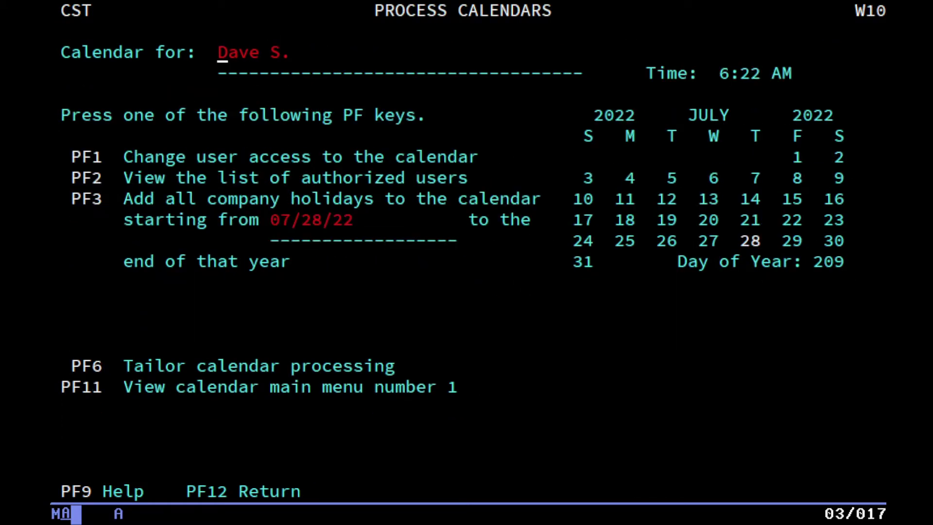
{"action": "key", "text": "F1"}
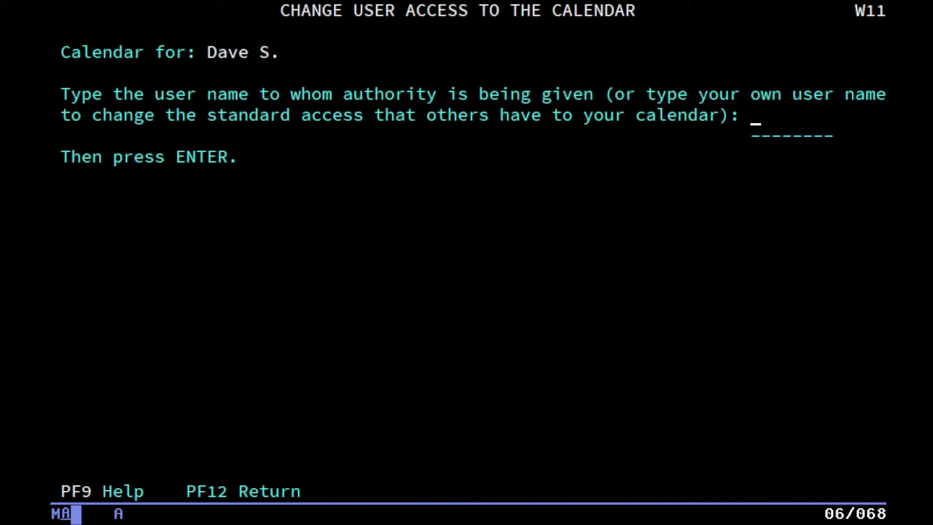
{"action": "key", "text": "F12"}
{"action": "key", "text": "F2"}
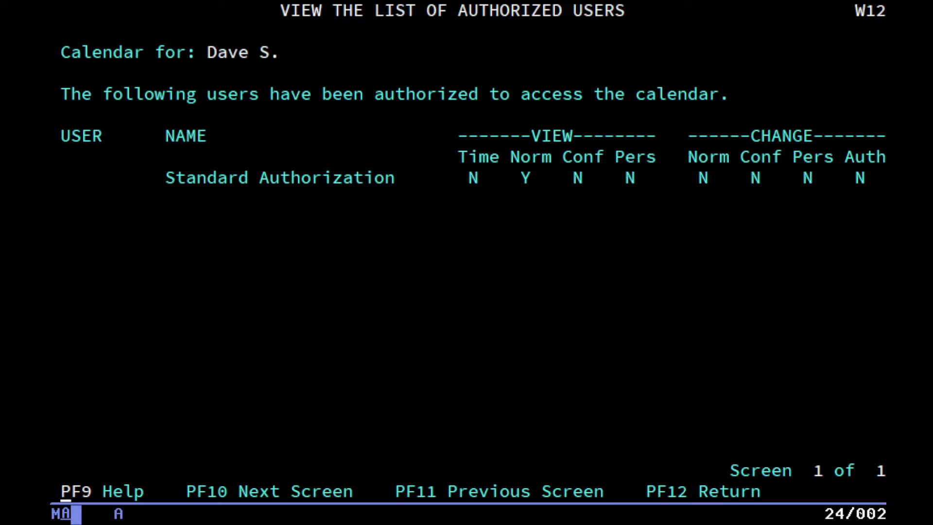
{"action": "key", "text": "F12"}
{"action": "key", "text": "F12"}
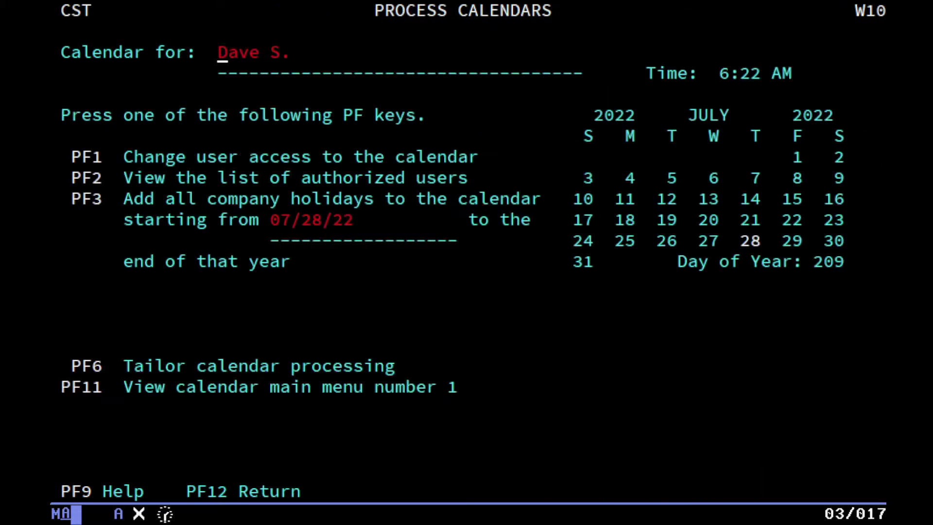
{"action": "key", "text": "F12"}
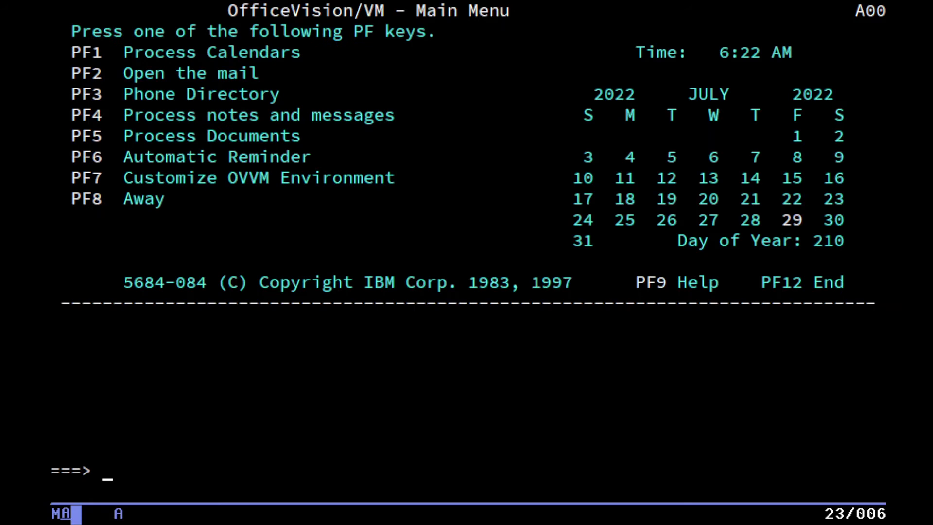
Open the OfficeVision Enhanced Calendar and view its day schedule and seven-day view.
{"action": "key", "text": "F1"}
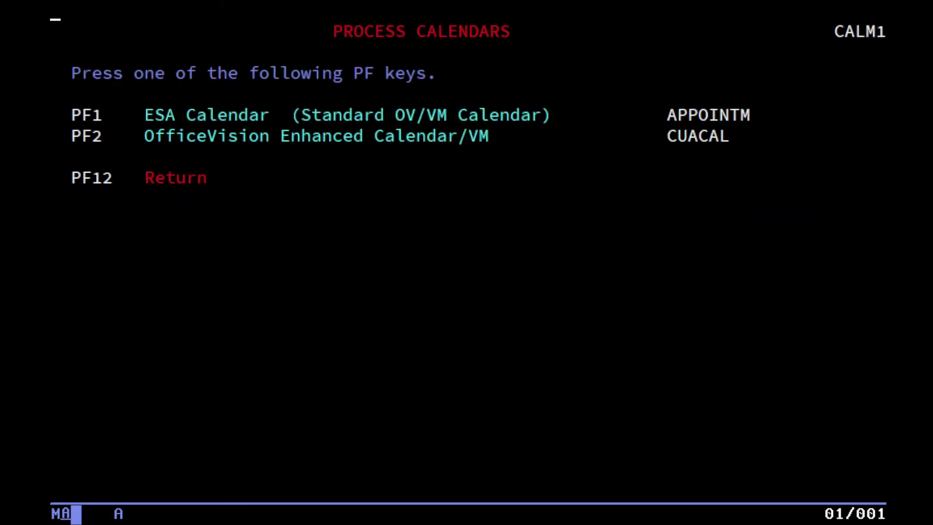
{"action": "key", "text": "F2"}
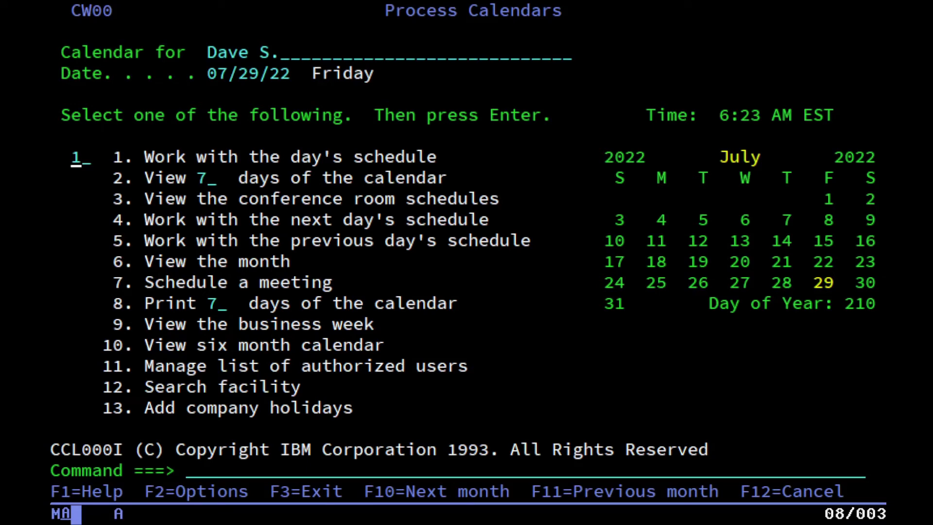
{"action": "key", "text": "Return"}
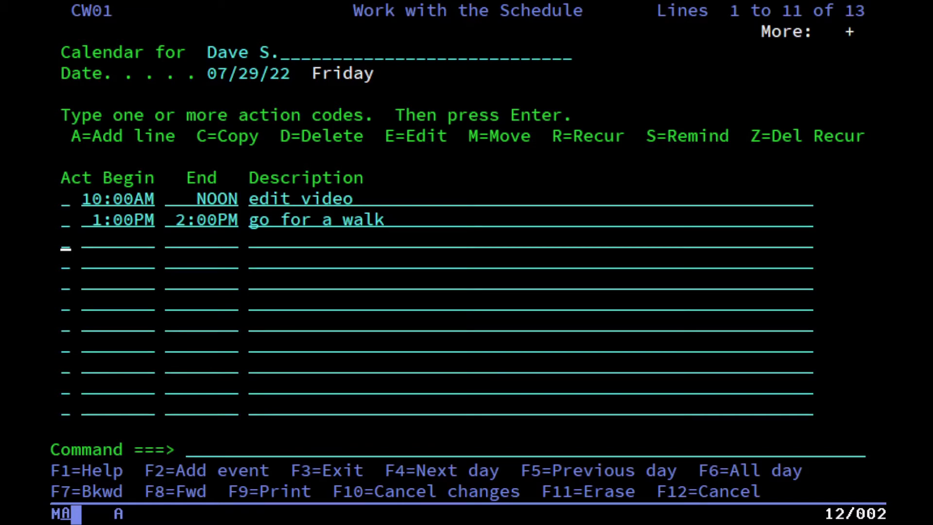
{"action": "key", "text": "F12"}
{"action": "type", "text": "2"}
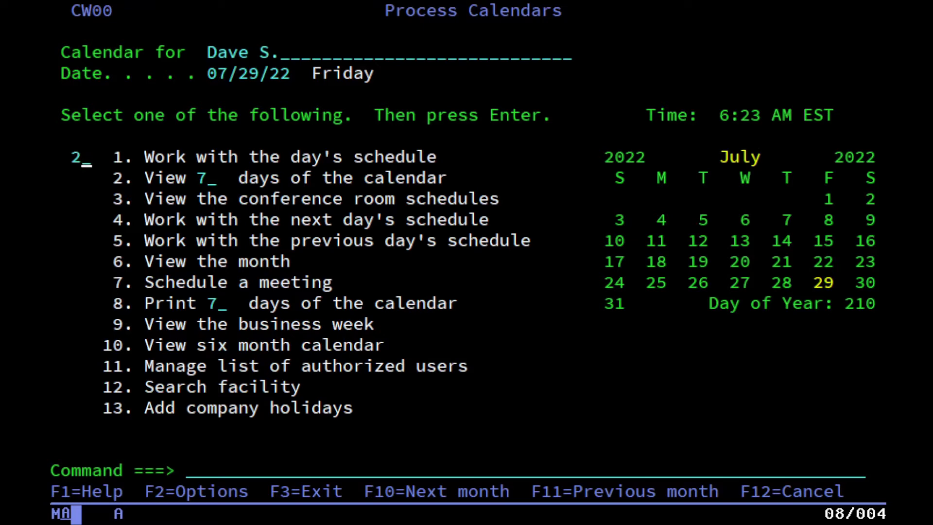
{"action": "key", "text": "Return"}
{"action": "key", "text": "F12"}
Step forward to Saturday 07/30/22, then back day by day to Thursday 07/28/22.
{"action": "type", "text": "4"}
{"action": "key", "text": "Return"}
{"action": "key", "text": "F12"}
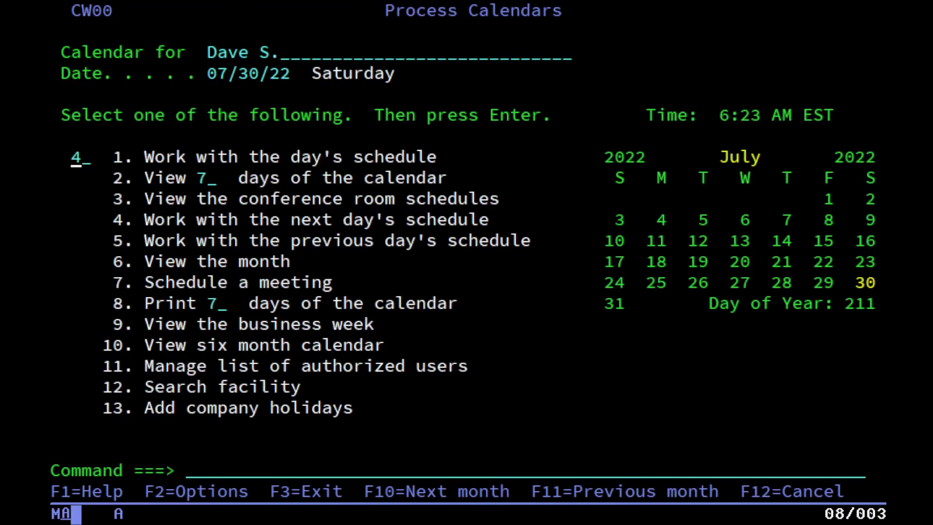
{"action": "type", "text": "5"}
{"action": "key", "text": "Return"}
{"action": "key", "text": "F12"}
{"action": "type", "text": "5"}
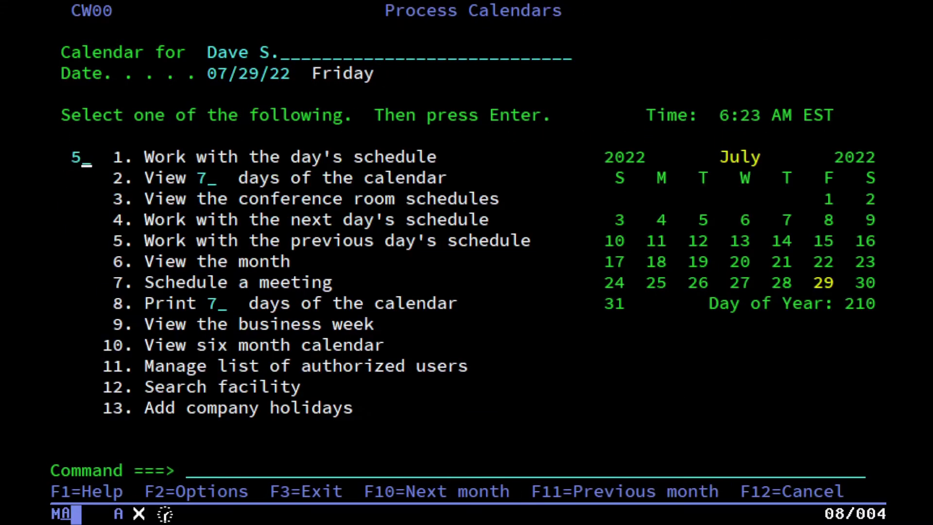
{"action": "key", "text": "Return"}
{"action": "key", "text": "F12"}
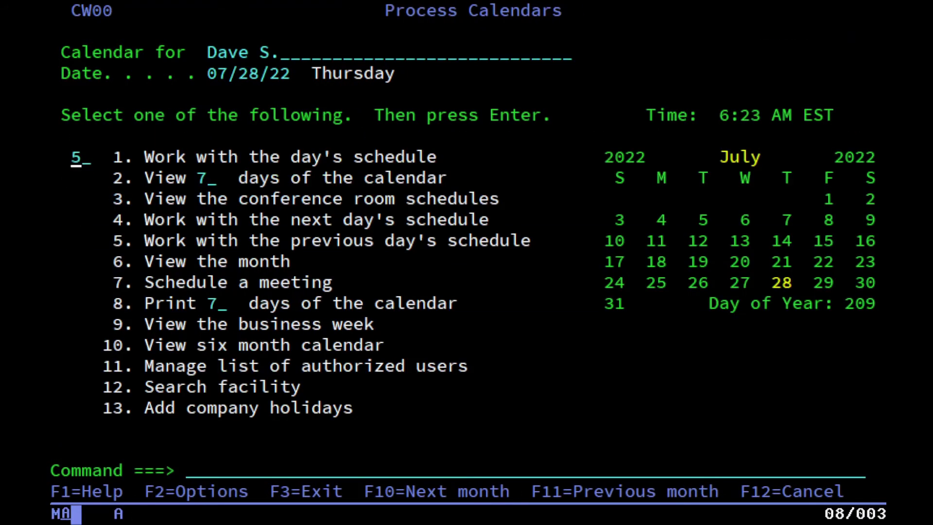
{"action": "type", "text": "6"}
{"action": "key", "text": "Return"}
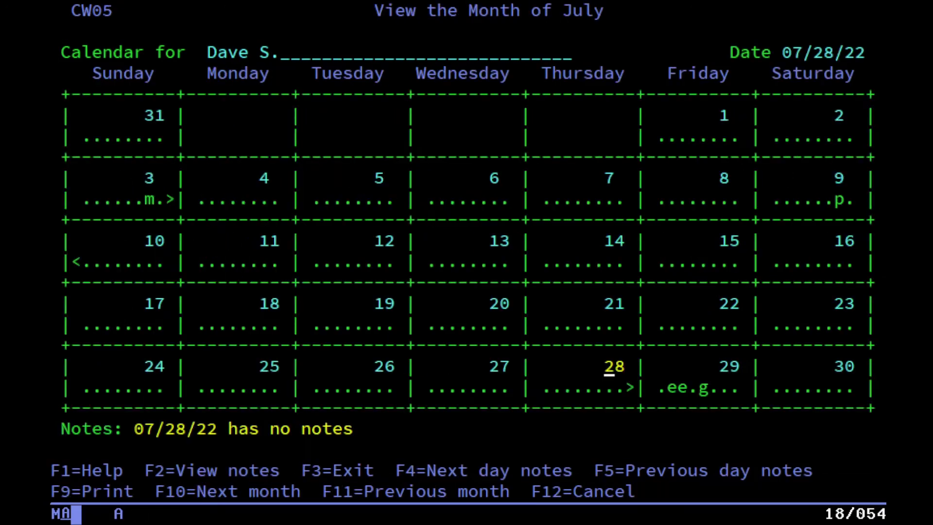
{"action": "key", "text": "Tab"}
{"action": "key", "text": "shift+Tab"}
{"action": "key", "text": "shift+Tab"}
{"action": "key", "text": "shift+Tab"}
{"action": "key", "text": "Tab"}
{"action": "key", "text": "Tab"}
{"action": "key", "text": "Return"}
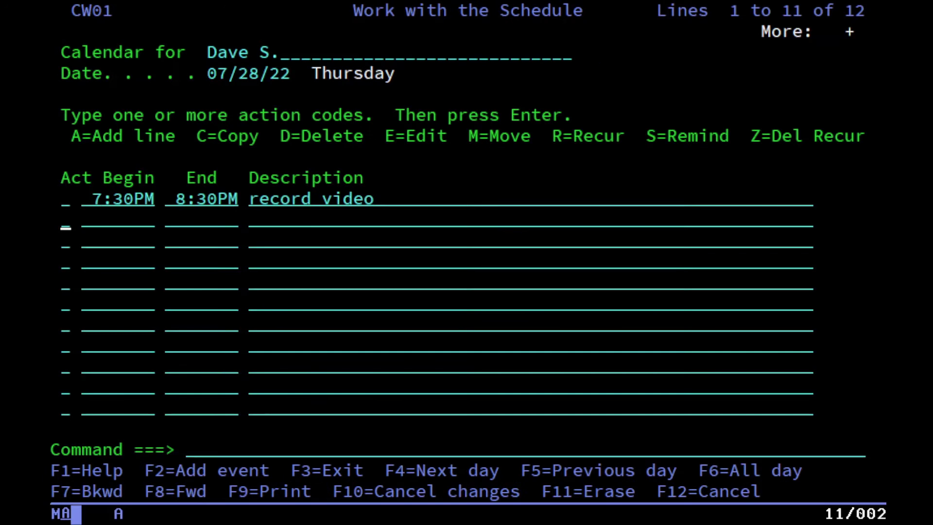
{"action": "key", "text": "F12"}
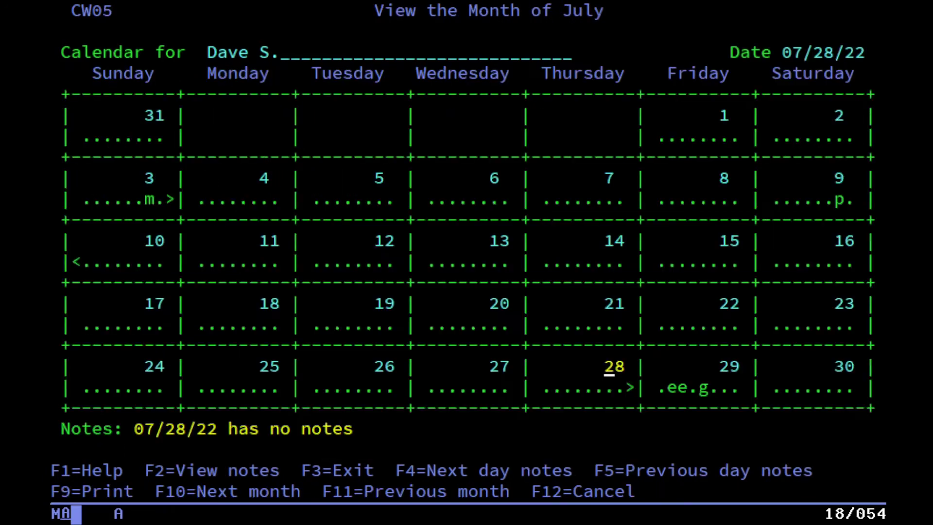
{"action": "key", "text": "F12"}
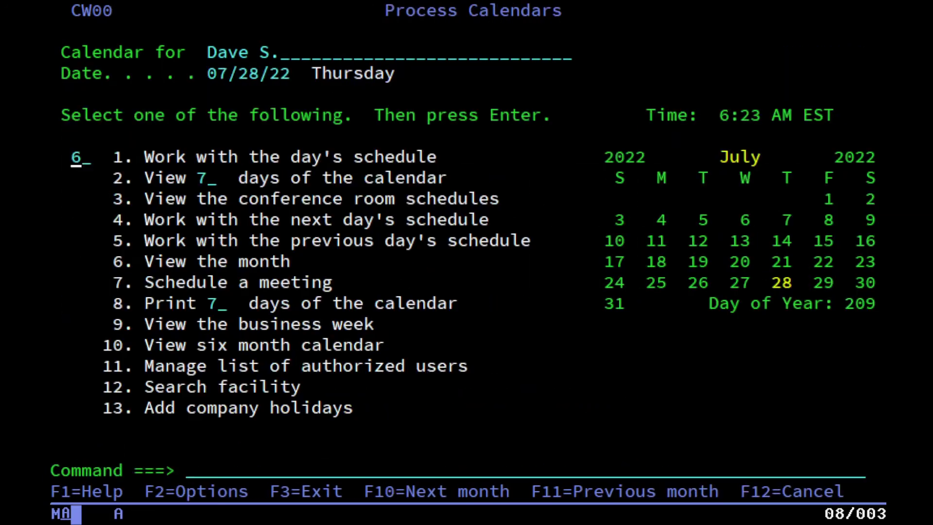
{"action": "type", "text": "10"}
{"action": "key", "text": "Return"}
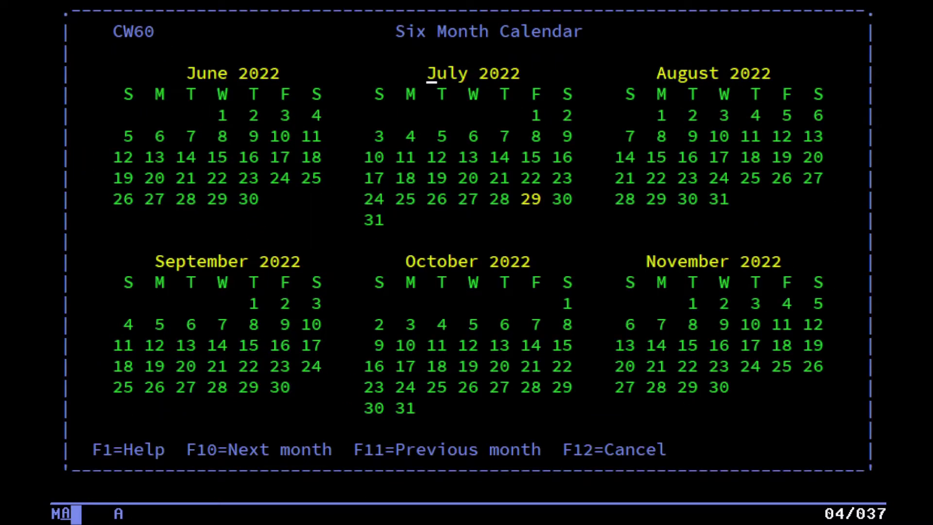
{"action": "key", "text": "F10"}
{"action": "key", "text": "F11"}
{"action": "key", "text": "F11"}
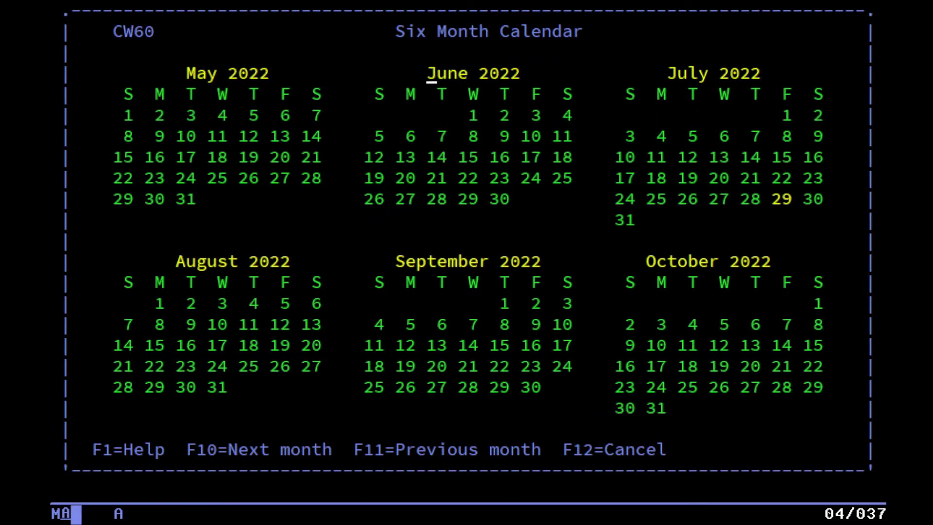
{"action": "key", "text": "F10"}
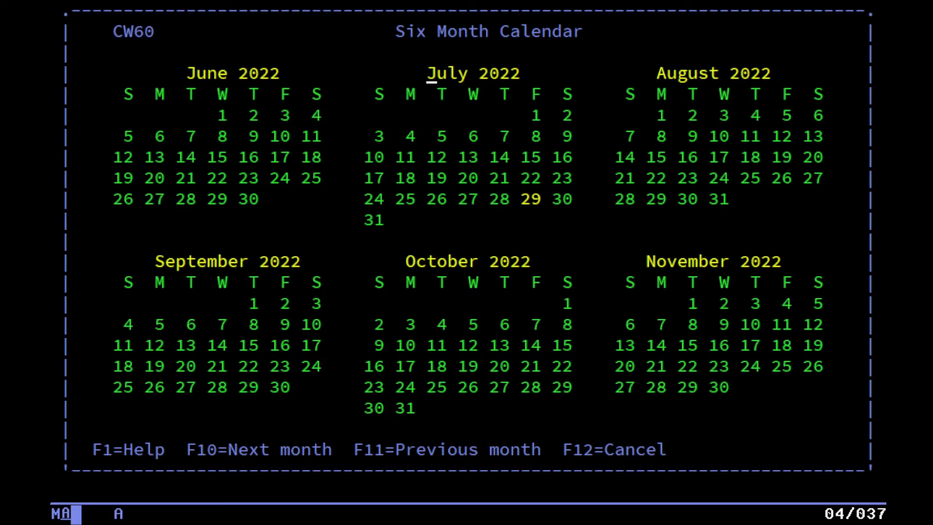
{"action": "key", "text": "F12"}
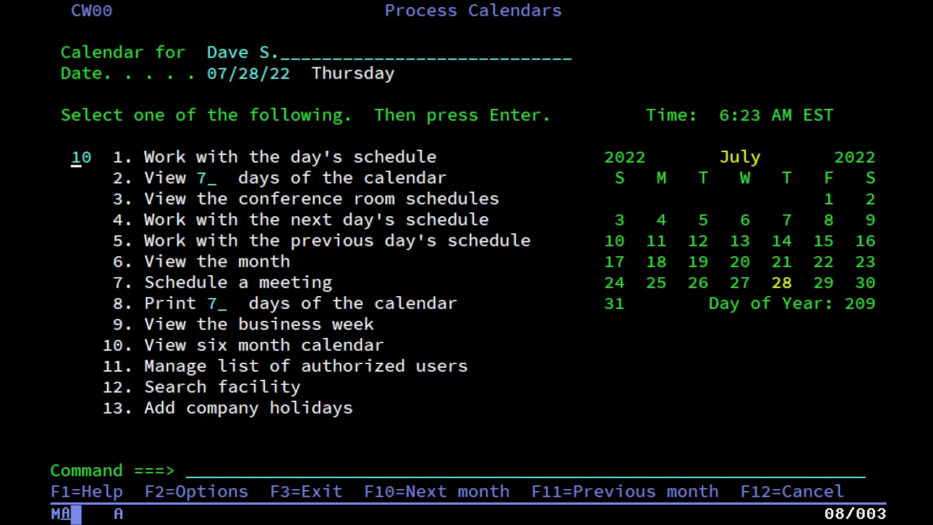
Back out of the calendar options menu to the OfficeVision/VM Main Menu.
{"action": "key", "text": "F12"}
{"action": "key", "text": "F12"}
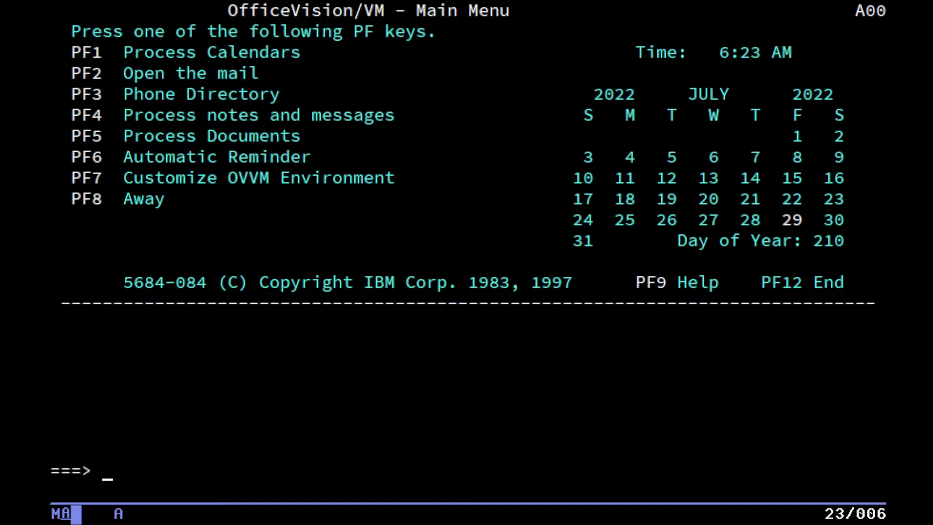
Read the In-Basket's meeting notice and 'A test note.', then exit to the Main Menu.
{"action": "key", "text": "F2"}
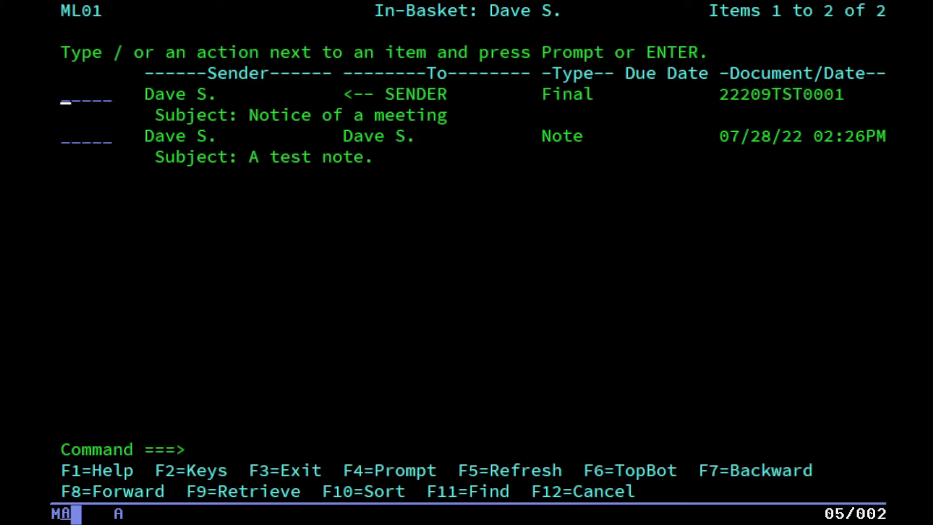
{"action": "key", "text": "Return"}
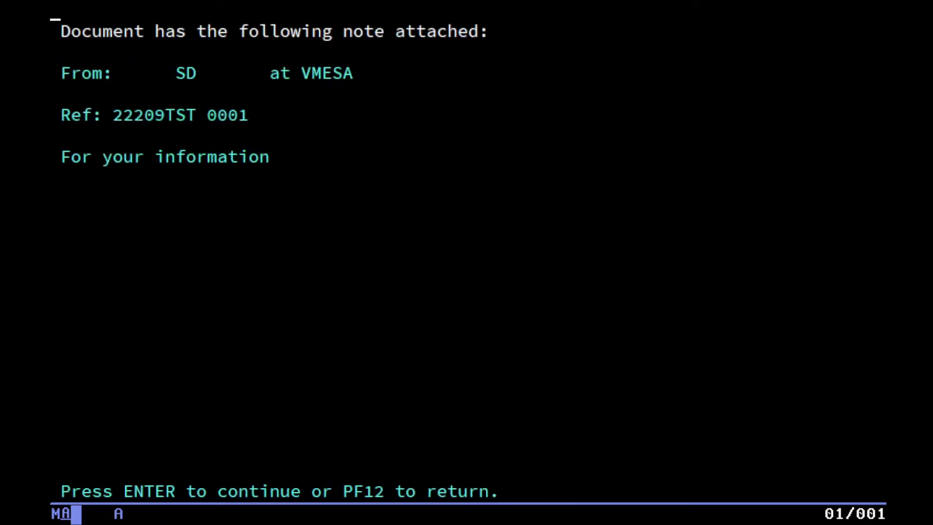
{"action": "key", "text": "Return"}
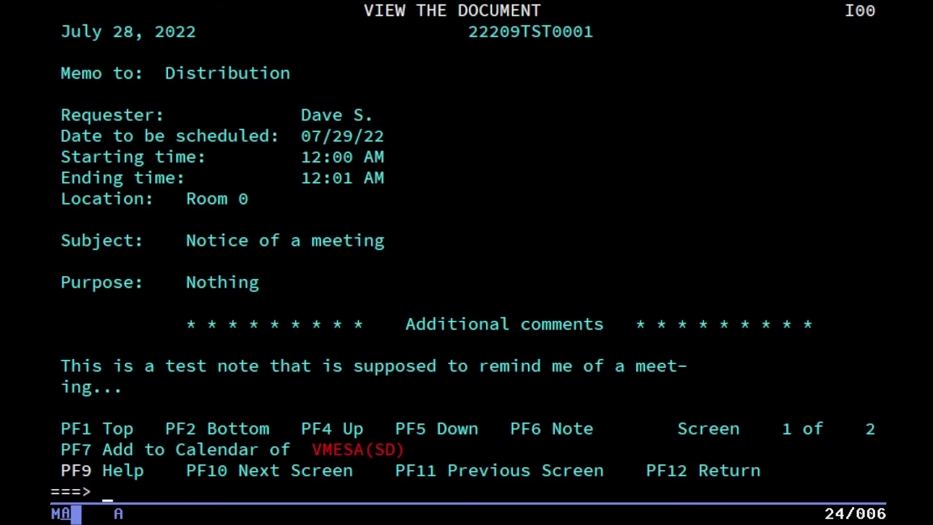
{"action": "key", "text": "F12"}
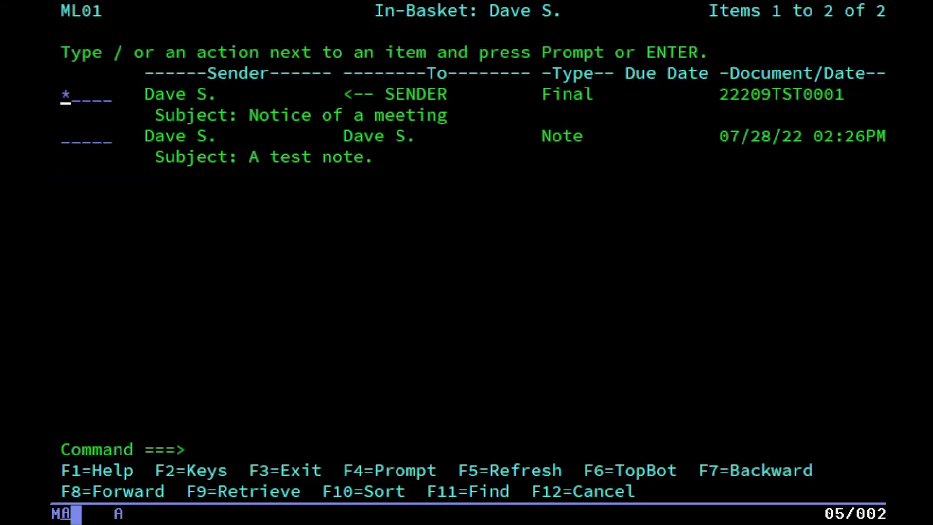
{"action": "key", "text": "Tab"}
{"action": "key", "text": "Return"}
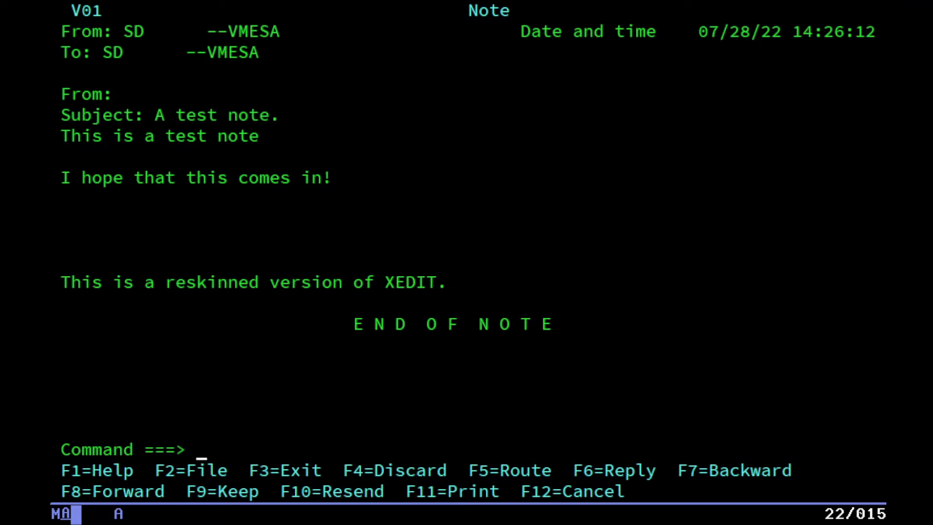
{"action": "key", "text": "F3"}
{"action": "key", "text": "F3"}
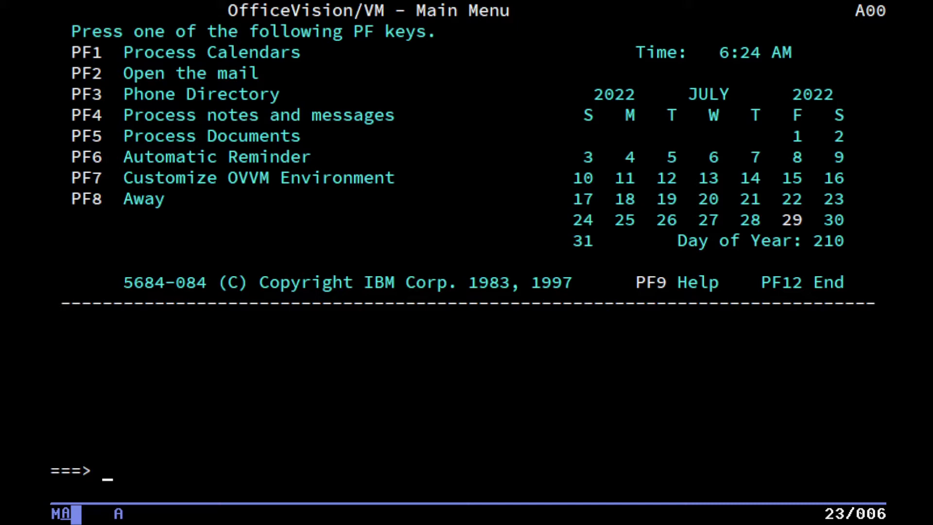
{"action": "key", "text": "F4"}
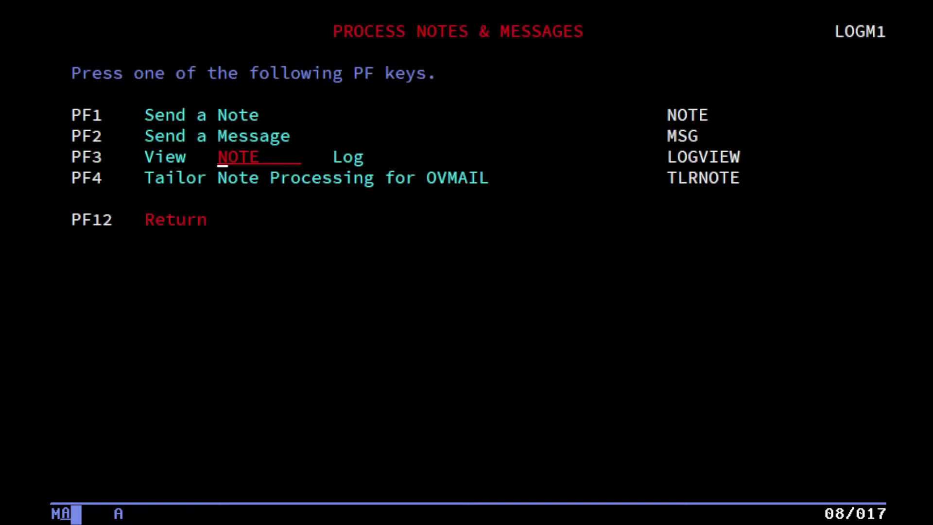
{"action": "key", "text": "F1"}
{"action": "type", "text": "sd"}
{"action": "key", "text": "Tab"}
{"action": "key", "text": "Tab"}
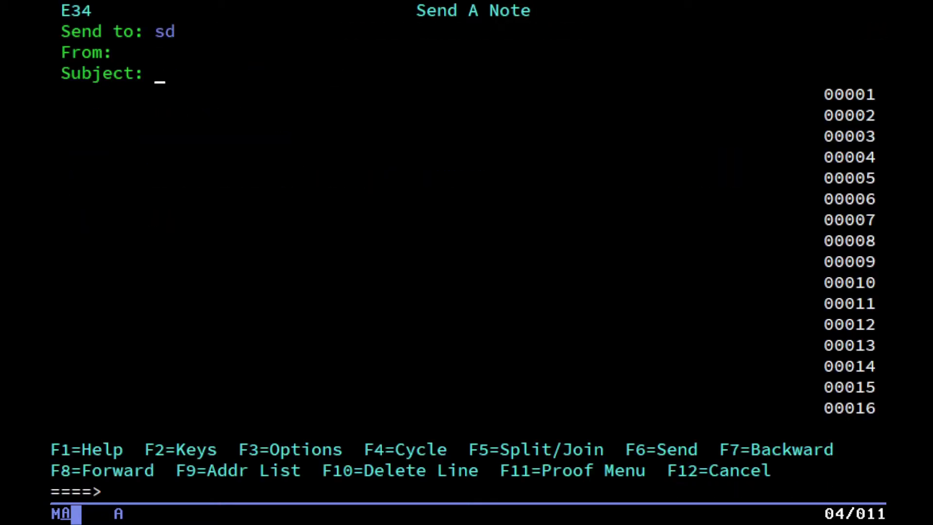
{"action": "type", "text": "Test note"}
{"action": "key", "text": "Tab"}
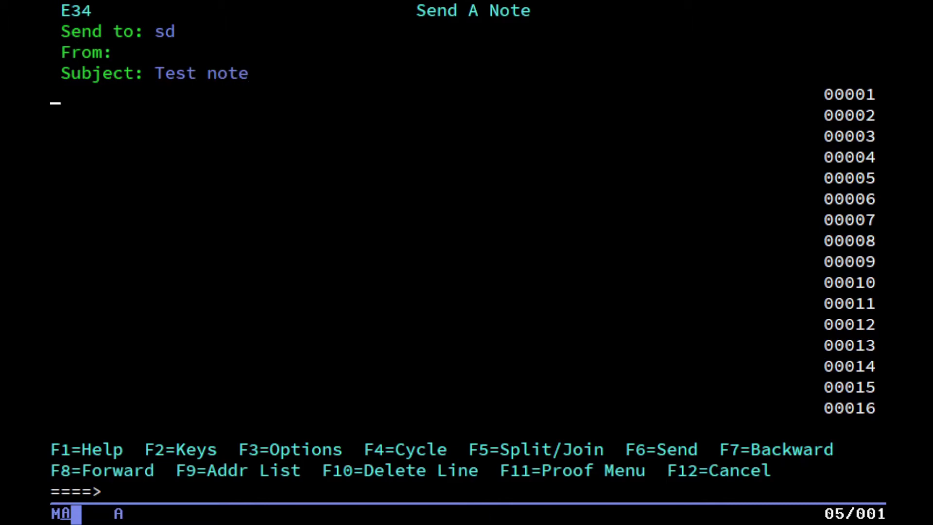
{"action": "type", "text": "This is yet anot"}
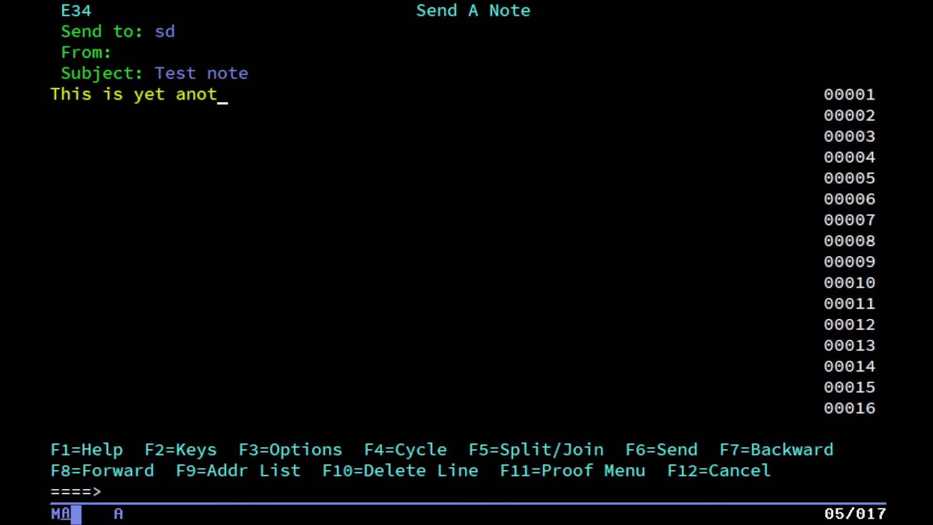
{"action": "type", "text": "her note."}
{"action": "key", "text": "Tab"}
{"action": "key", "text": "Tab"}
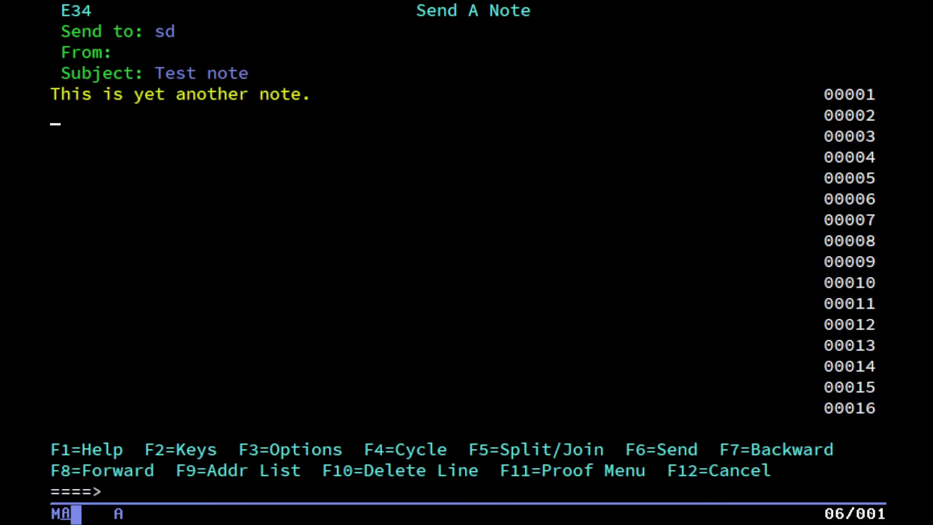
{"action": "key", "text": "Down"}
{"action": "key", "text": "Down"}
Add the line 'this is a test of the officevision mailing system' to the note.
{"action": "key", "text": "Down"}
{"action": "type", "text": "testing 123 "}
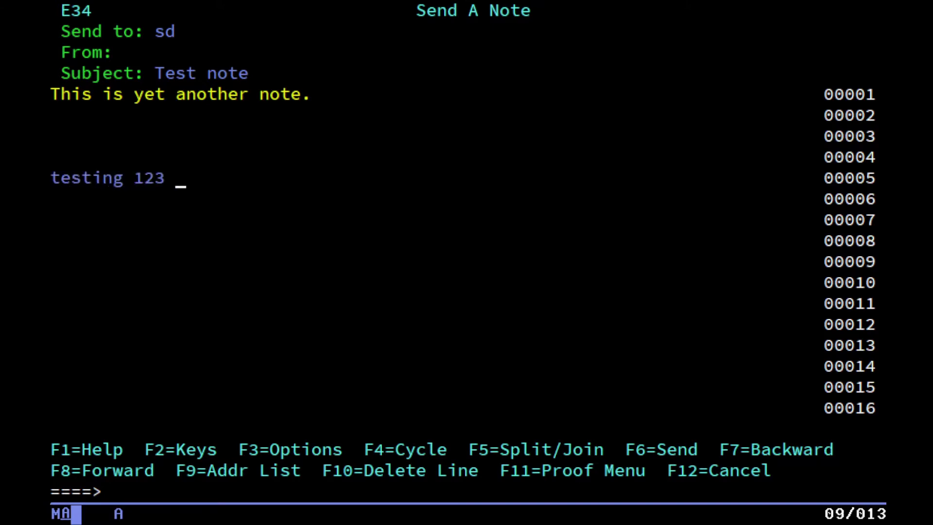
{"action": "type", "text": "123 123 123"}
{"action": "key", "text": "Return"}
{"action": "key", "text": "Down"}
{"action": "key", "text": "Down"}
{"action": "key", "text": "Down"}
{"action": "key", "text": "Down"}
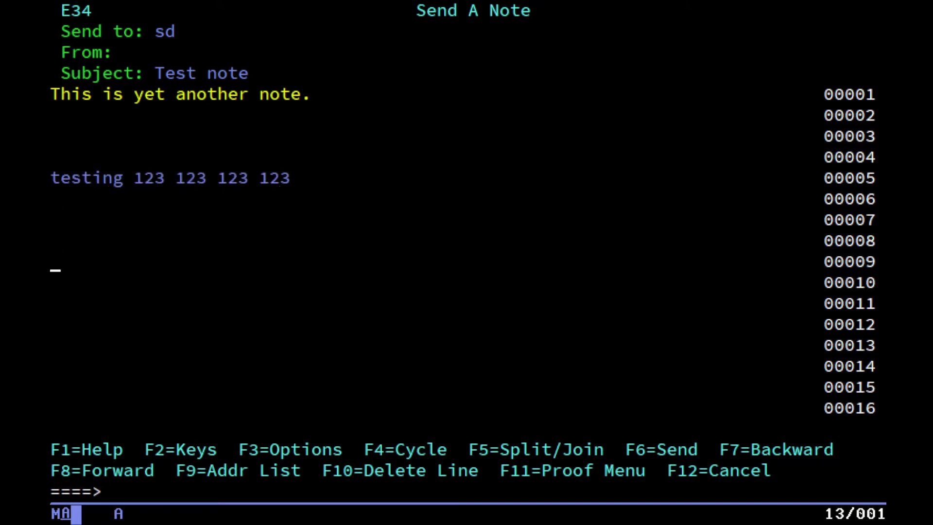
{"action": "key", "text": "Tab"}
{"action": "key", "text": "Tab"}
{"action": "type", "text": "this is a"}
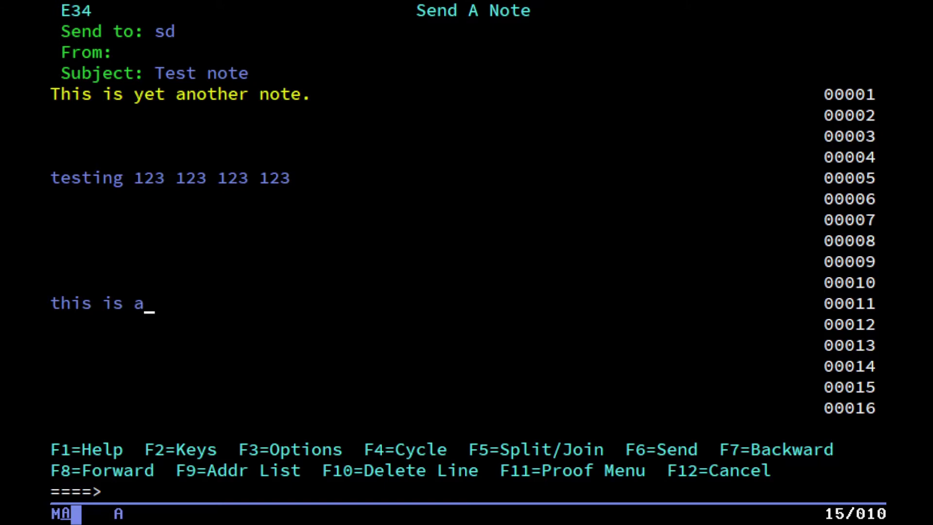
{"action": "type", "text": " test of the officevisoon"}
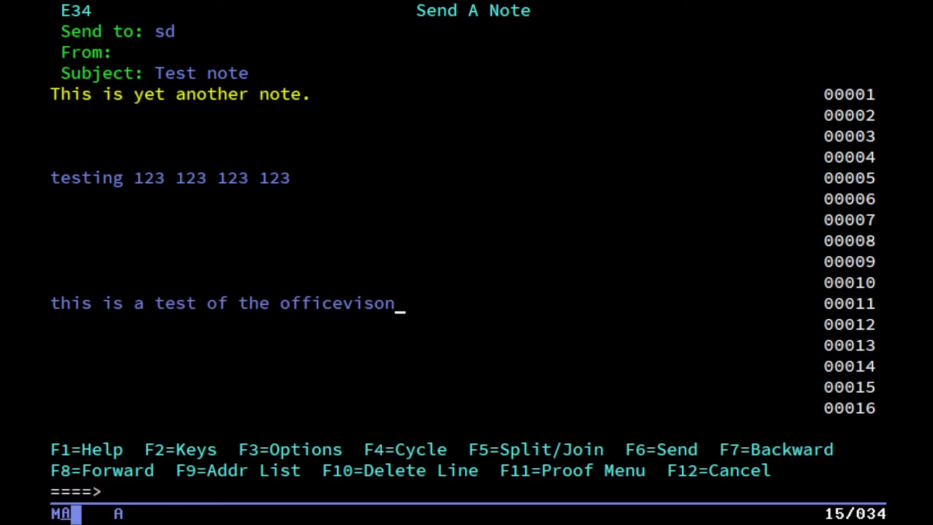
{"action": "key", "text": "BackSpace"}
{"action": "key", "text": "BackSpace"}
{"action": "type", "text": "ion mailing system"}
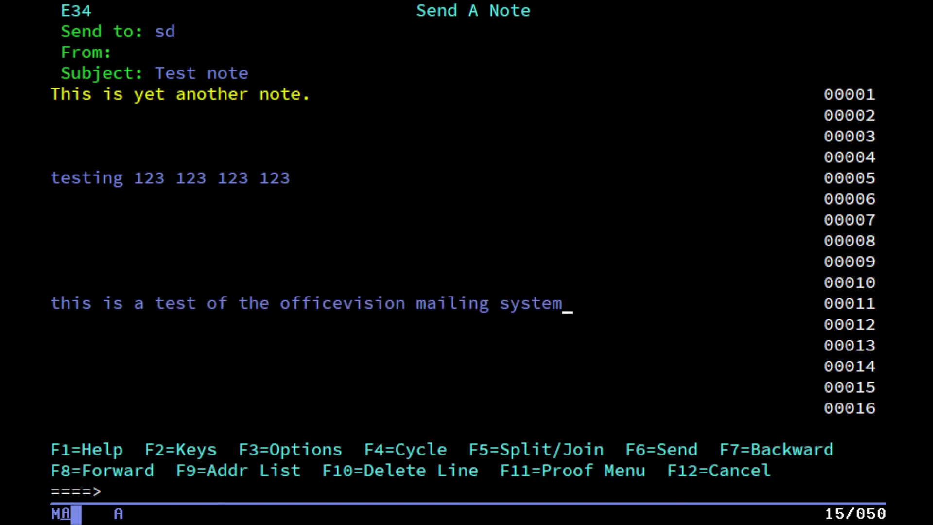
Resolve the recipient address, send the note, and clear the console notification.
{"action": "key", "text": "Return"}
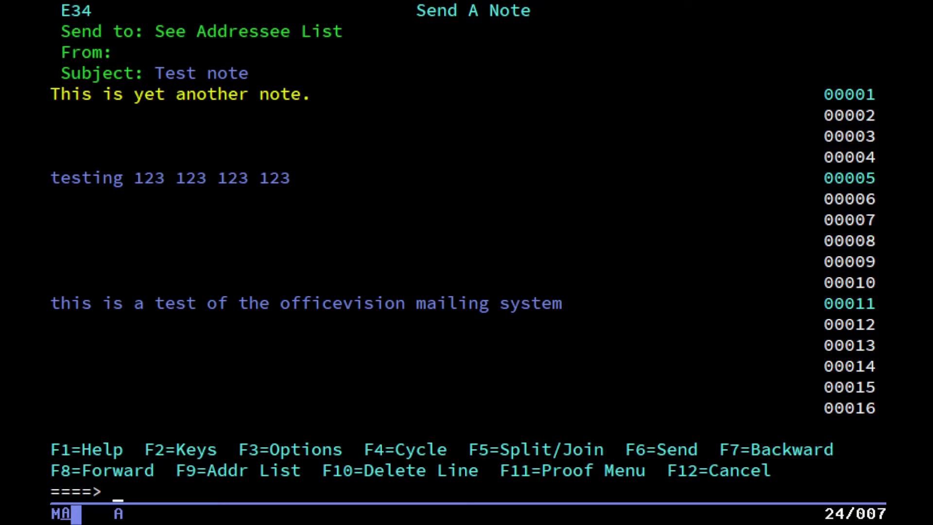
{"action": "key", "text": "F6"}
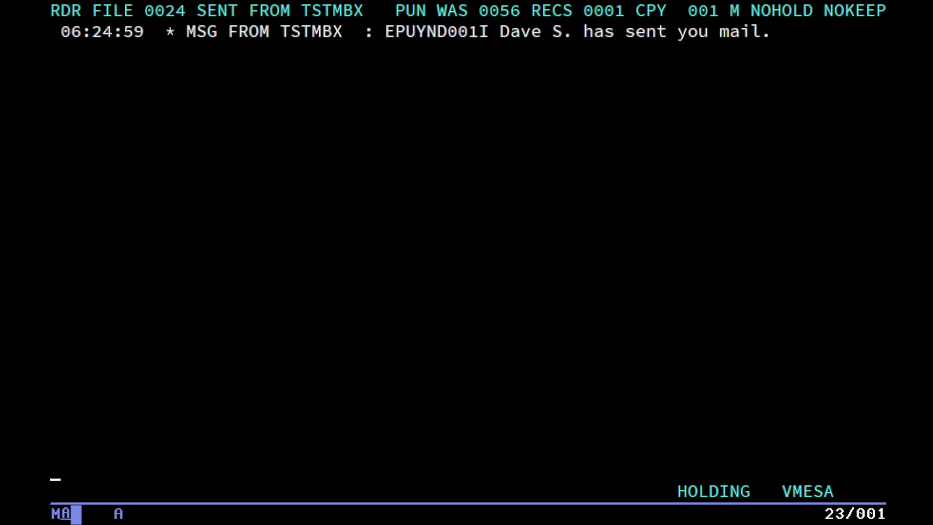
{"action": "key", "text": "F1"}
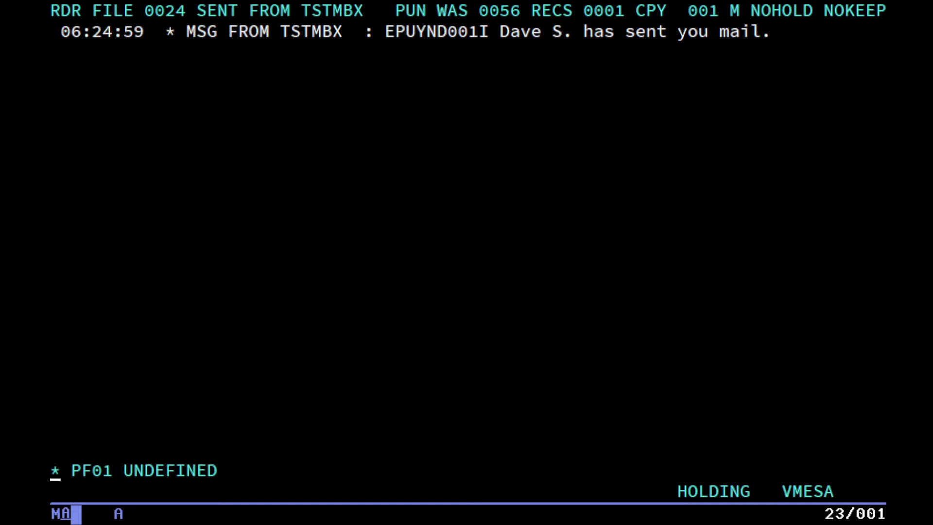
{"action": "key", "text": "Return"}
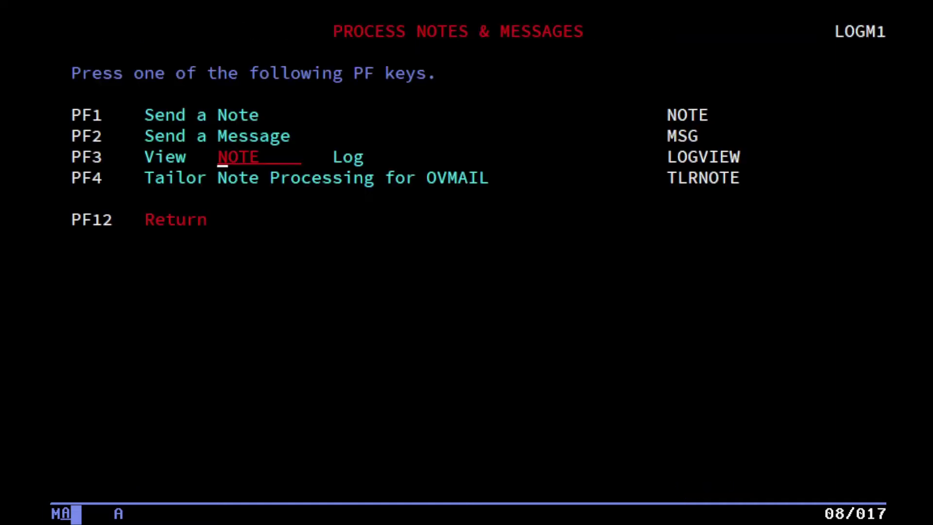
{"action": "key", "text": "F12"}
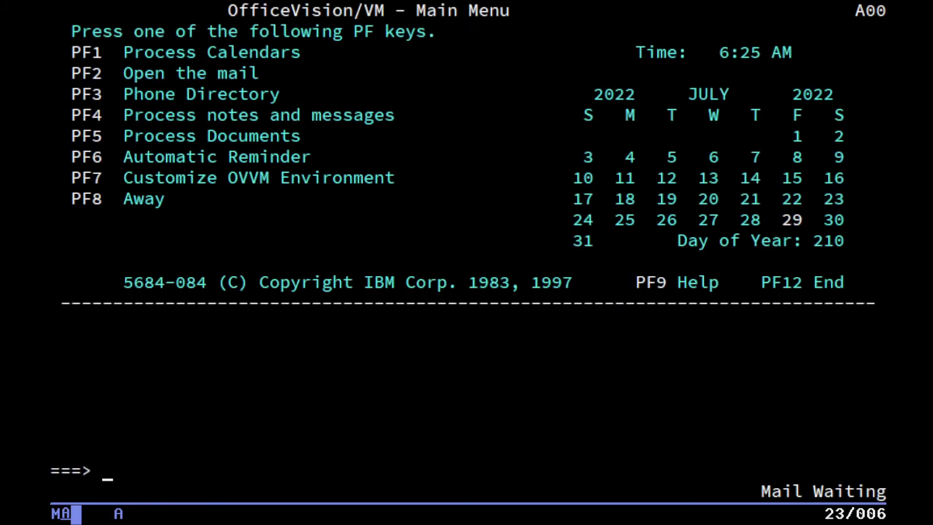
Route the newest 'Test note' from the In-Basket to the addressee and send it.
{"action": "key", "text": "F2"}
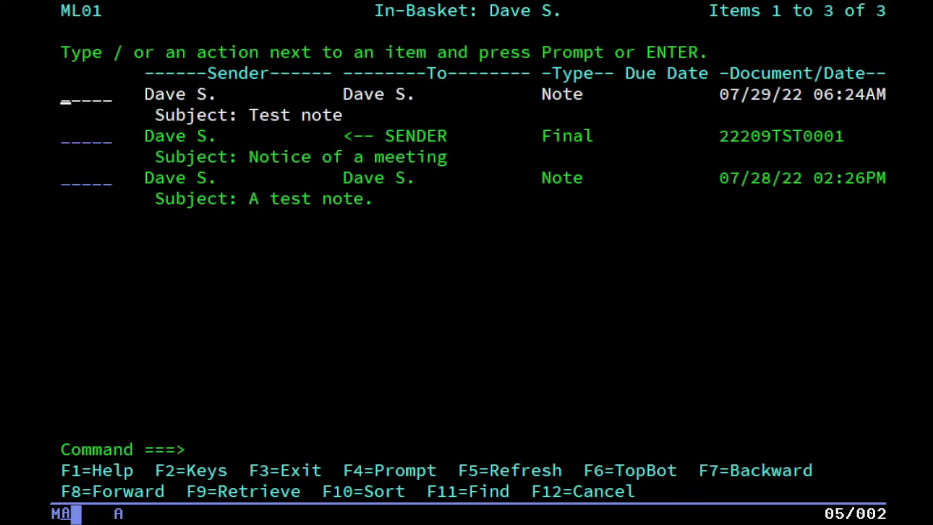
{"action": "key", "text": "Return"}
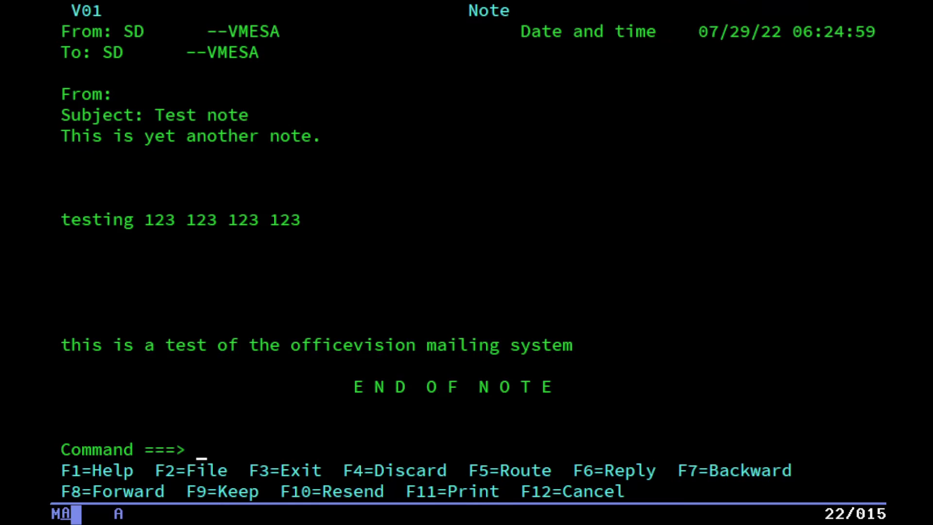
{"action": "key", "text": "F5"}
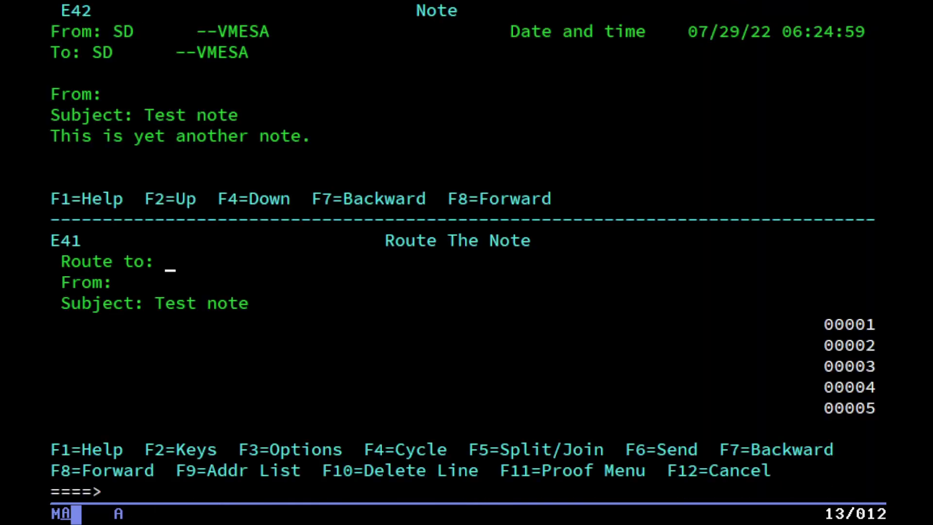
{"action": "type", "text": "sd"}
{"action": "key", "text": "Return"}
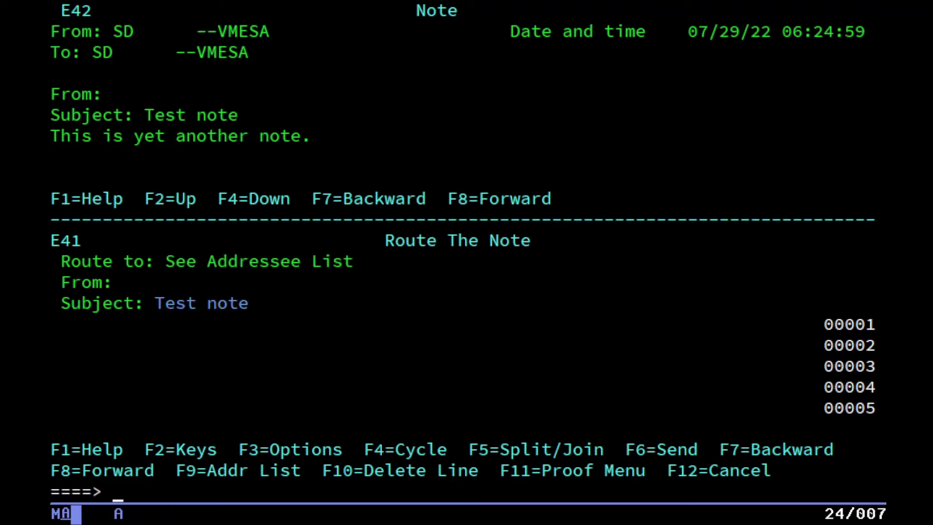
{"action": "key", "text": "F6"}
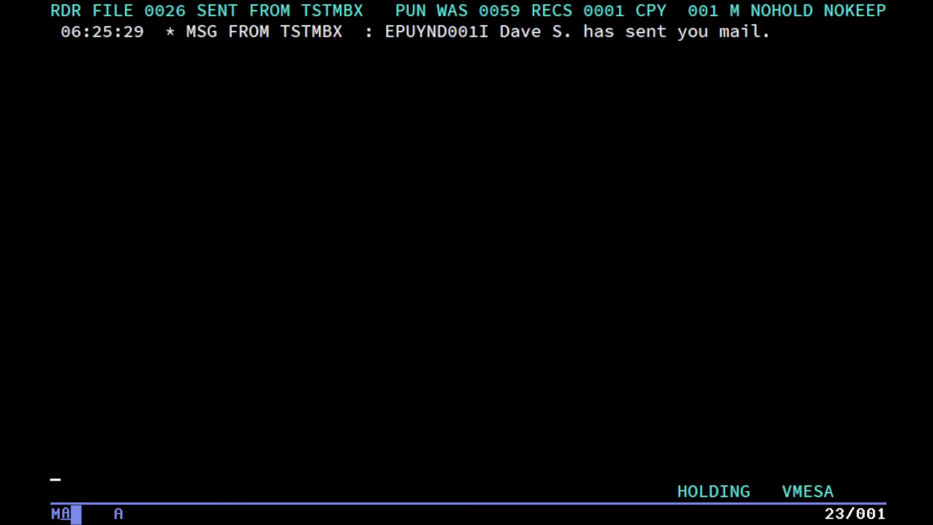
{"action": "key", "text": "Return"}
{"action": "key", "text": "F3"}
{"action": "key", "text": "F3"}
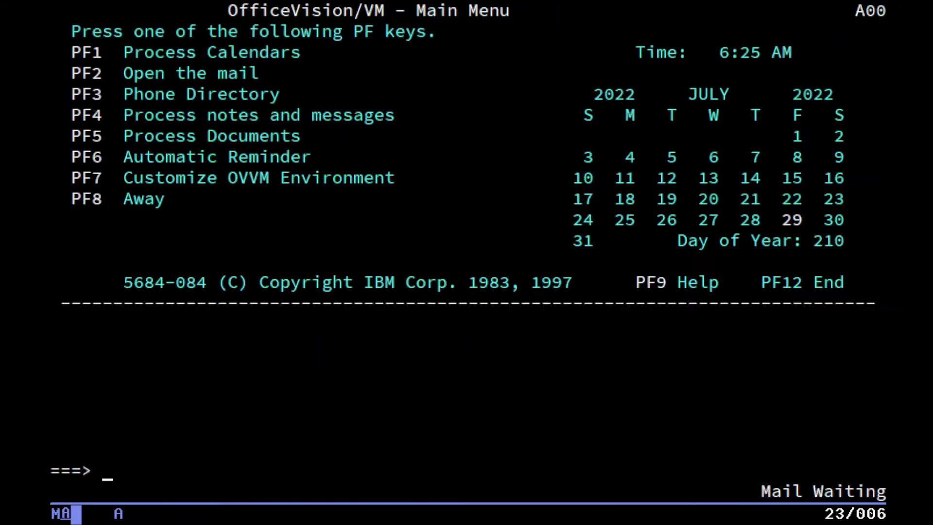
Open the forwarded Test note in the In-Basket, then return to the Main Menu.
{"action": "key", "text": "F2"}
{"action": "key", "text": "Return"}
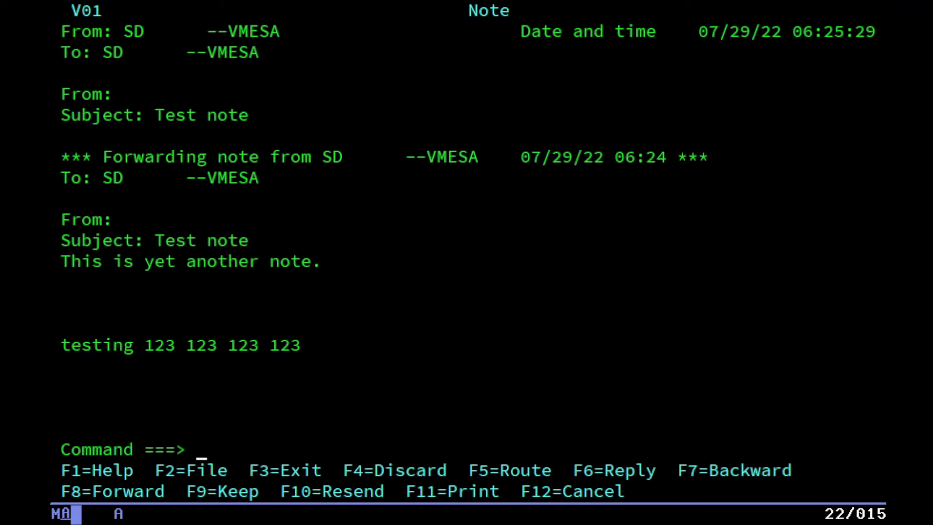
{"action": "key", "text": "F3"}
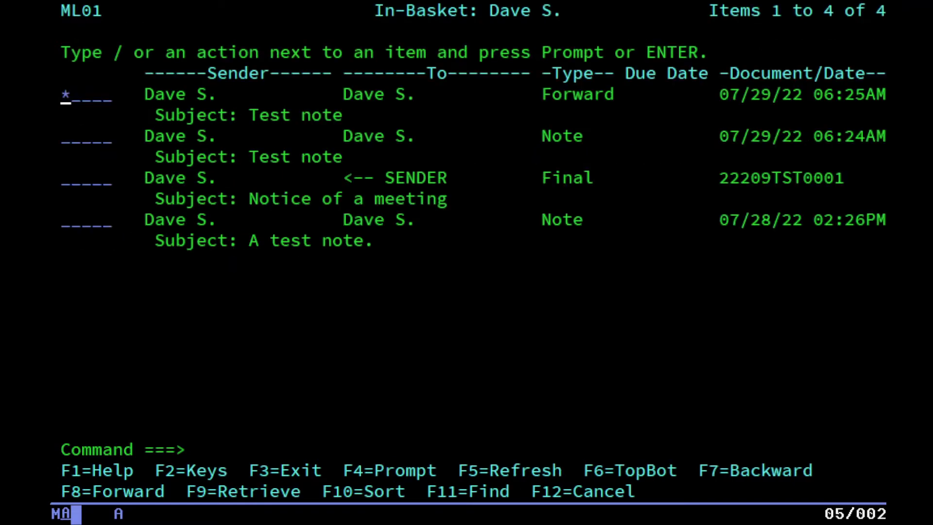
{"action": "key", "text": "F3"}
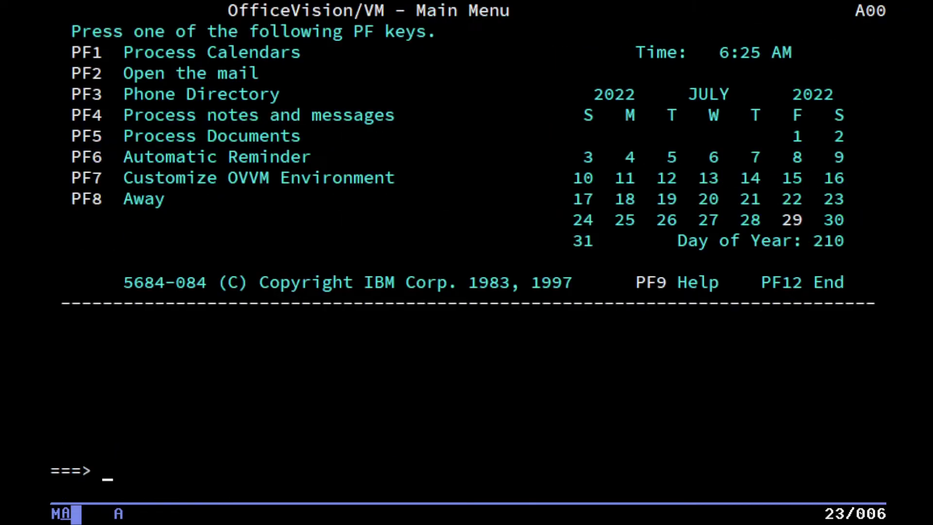
Send a short message reading 'test' to the recipient and dismiss the confirmation.
{"action": "key", "text": "F4"}
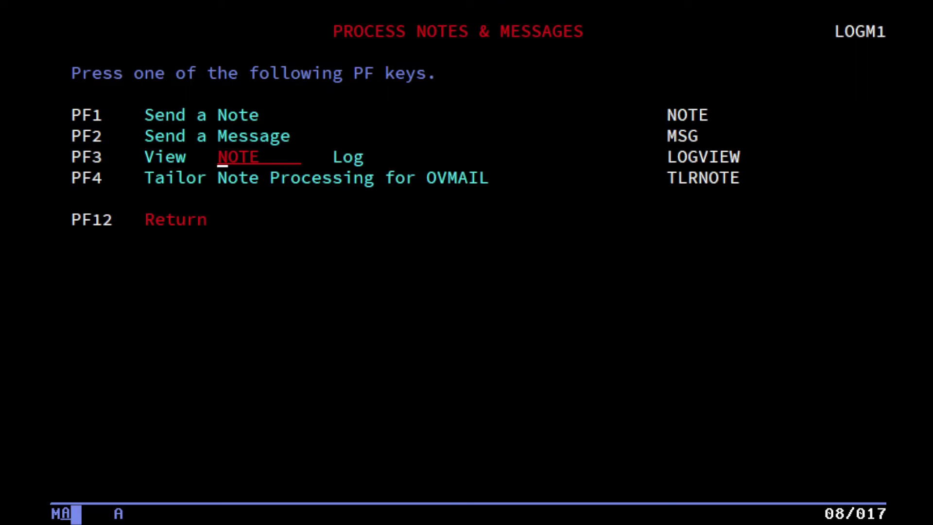
{"action": "key", "text": "F2"}
{"action": "type", "text": "sd"}
{"action": "key", "text": "Tab"}
{"action": "key", "text": "Tab"}
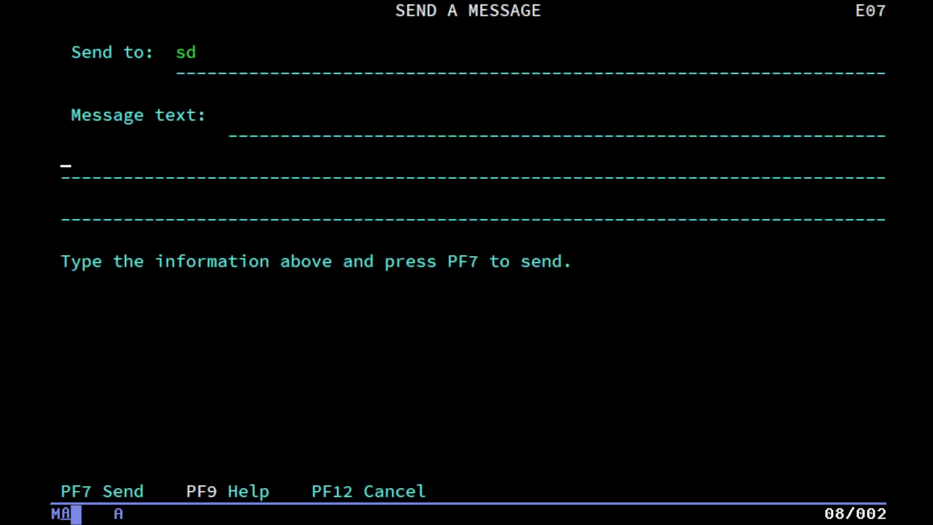
{"action": "type", "text": "test"}
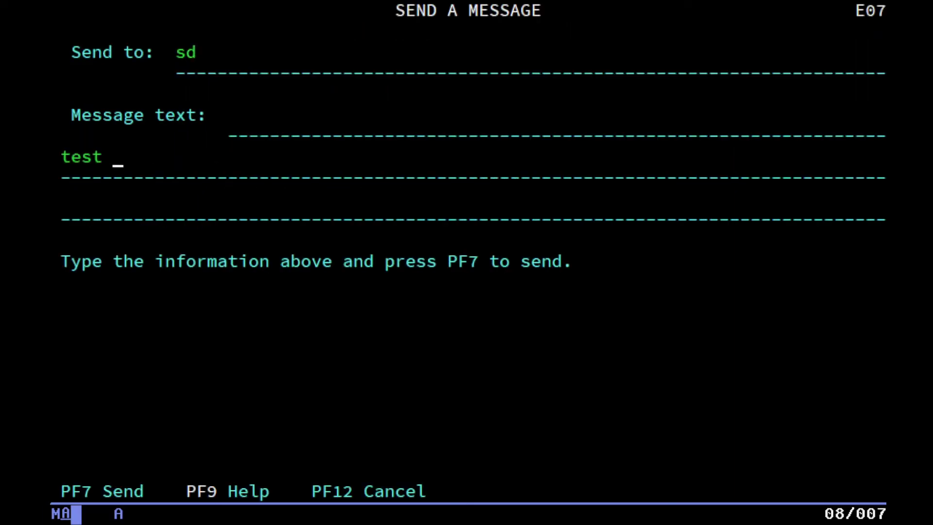
{"action": "key", "text": "Return"}
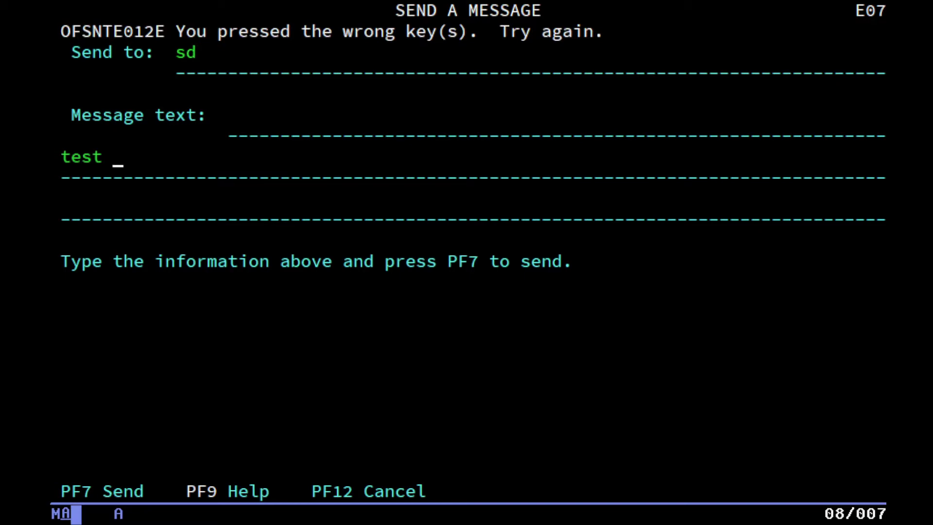
{"action": "key", "text": "F7"}
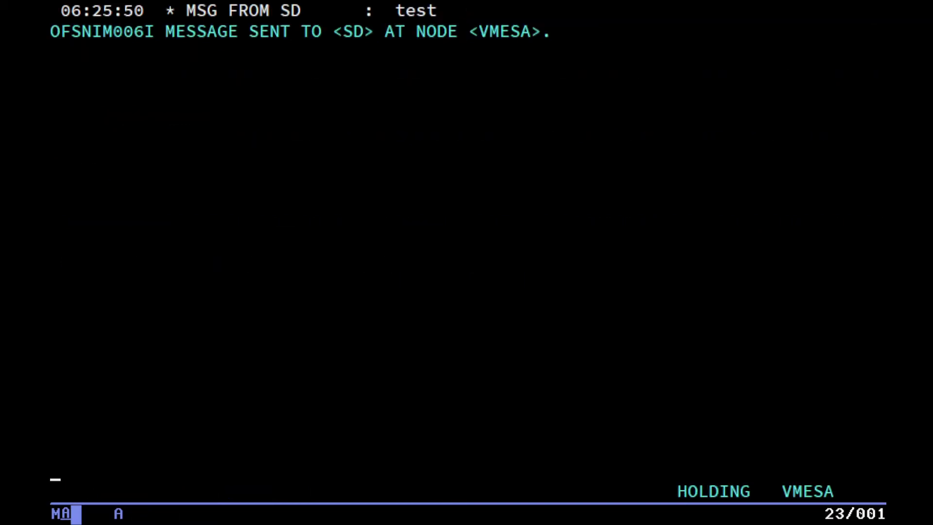
{"action": "key", "text": "Return"}
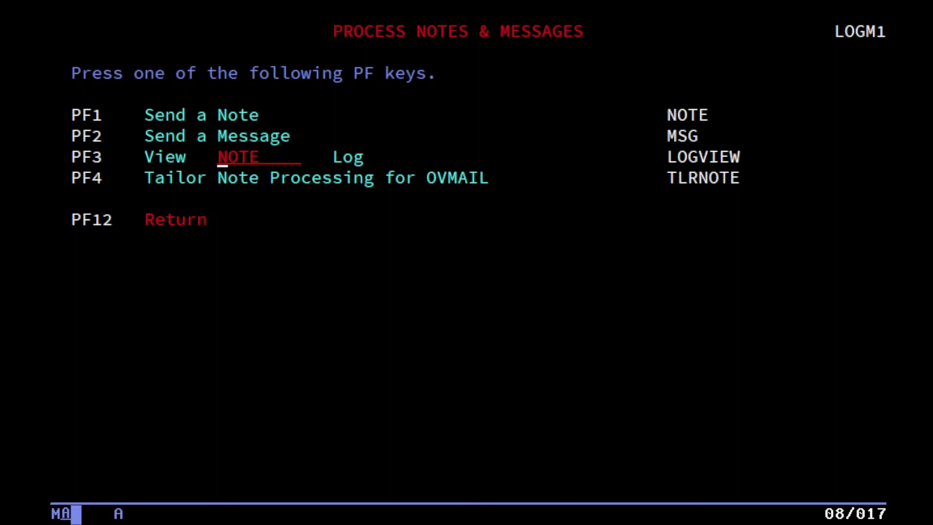
Check the note log, then view the note-processing tailoring options and back out.
{"action": "key", "text": "F3"}
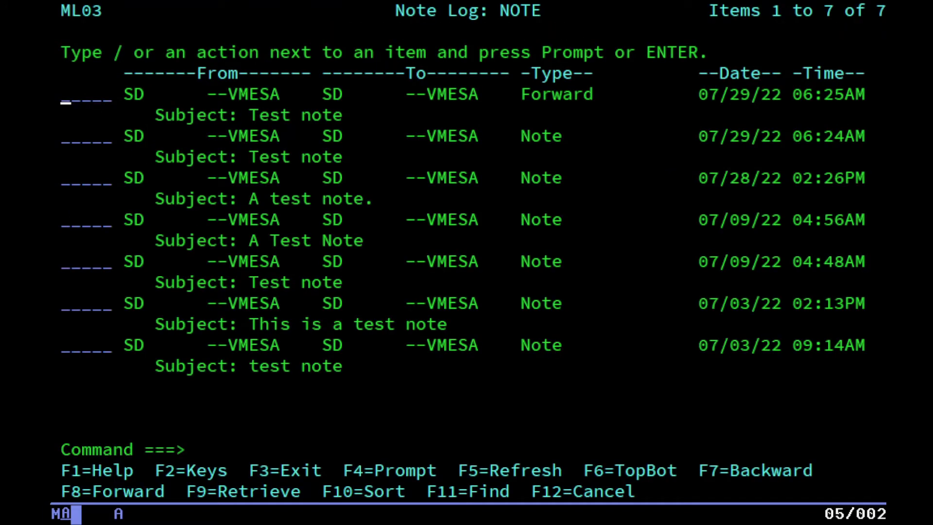
{"action": "key", "text": "F3"}
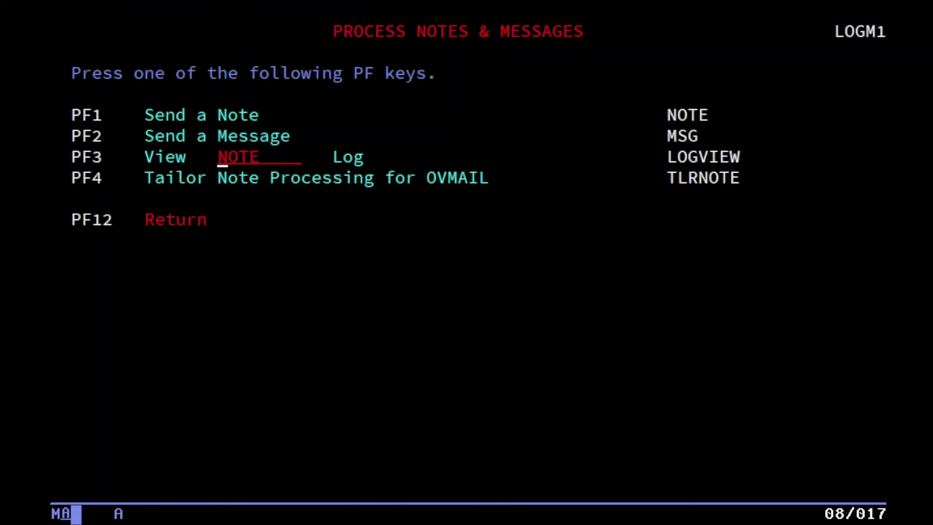
{"action": "key", "text": "F4"}
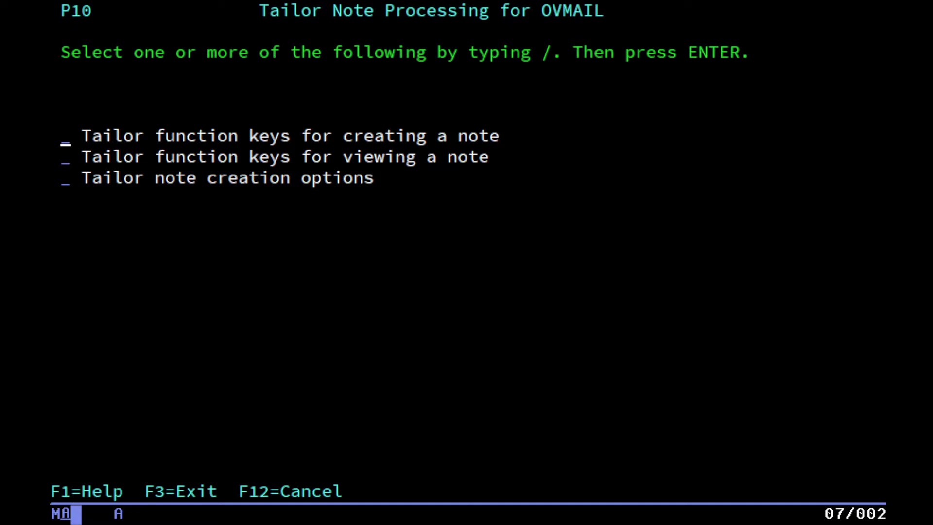
{"action": "key", "text": "F12"}
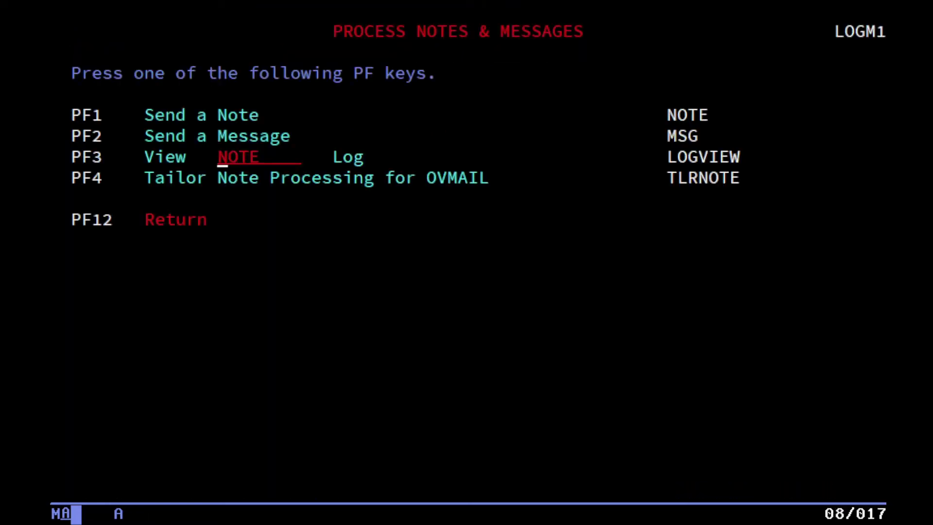
{"action": "key", "text": "F12"}
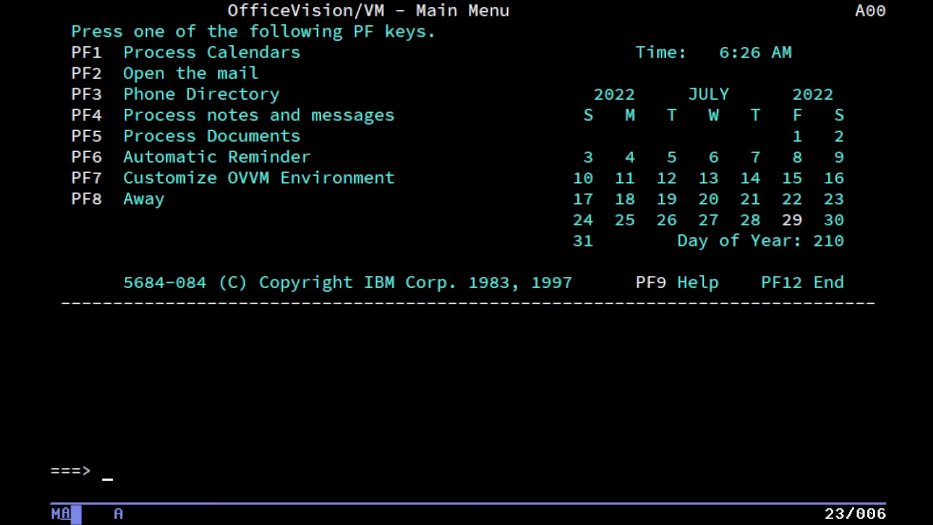
{"action": "key", "text": "F3"}
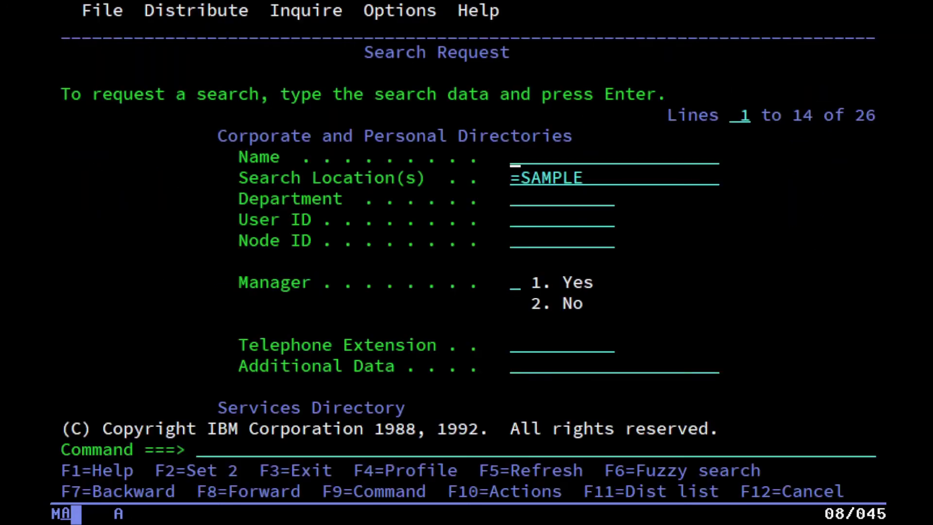
{"action": "key", "text": "shift+Tab"}
{"action": "key", "text": "shift+Tab"}
{"action": "key", "text": "Return"}
{"action": "type", "text": "6"}
{"action": "key", "text": "Return"}
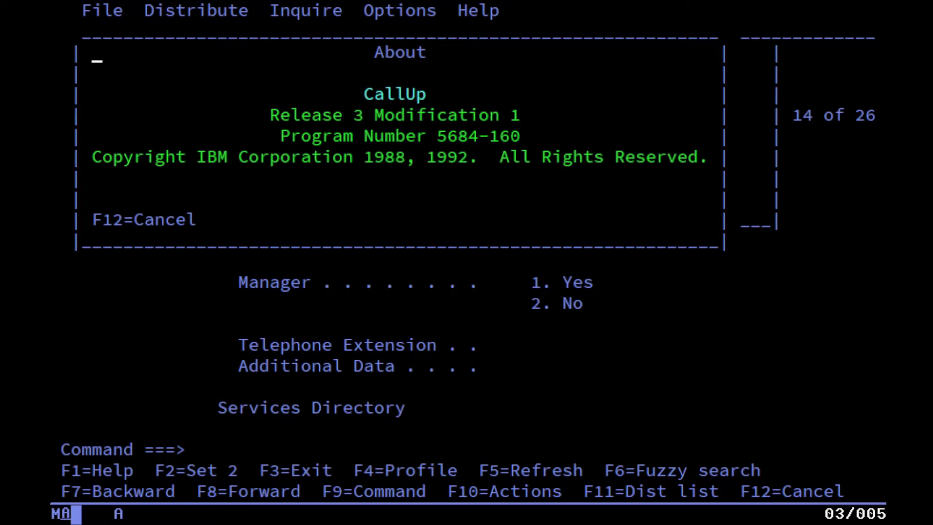
{"action": "key", "text": "F12"}
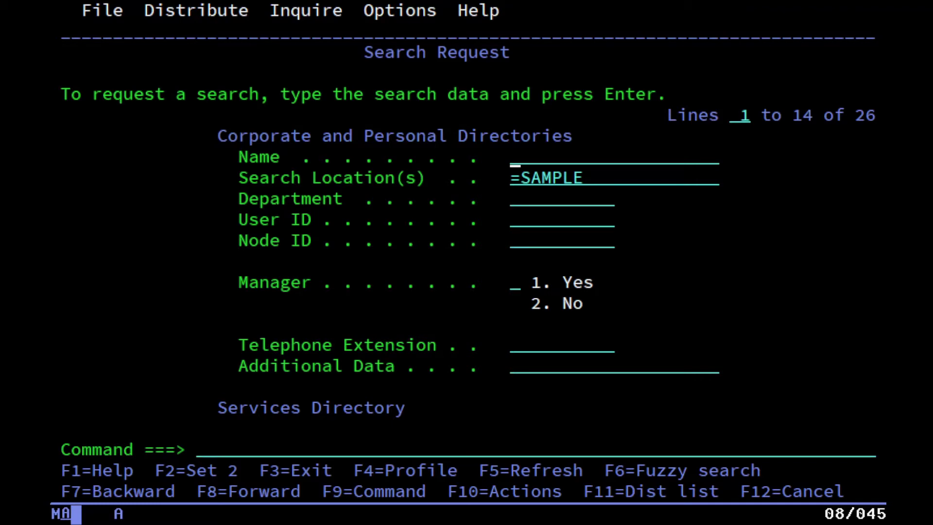
{"action": "key", "text": "shift+Tab"}
{"action": "key", "text": "shift+Tab"}
{"action": "key", "text": "shift+Tab"}
{"action": "key", "text": "shift+Tab"}
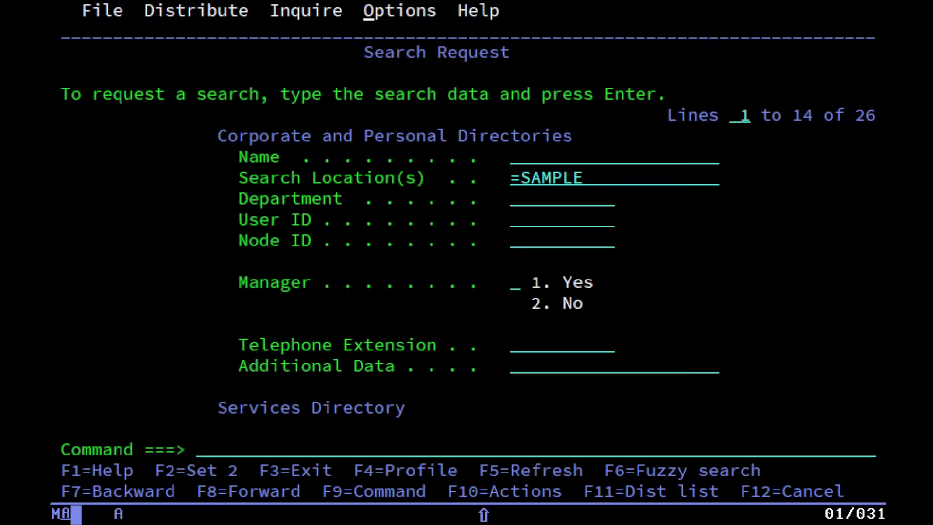
{"action": "key", "text": "Return"}
{"action": "key", "text": "shift+Tab"}
{"action": "key", "text": "Return"}
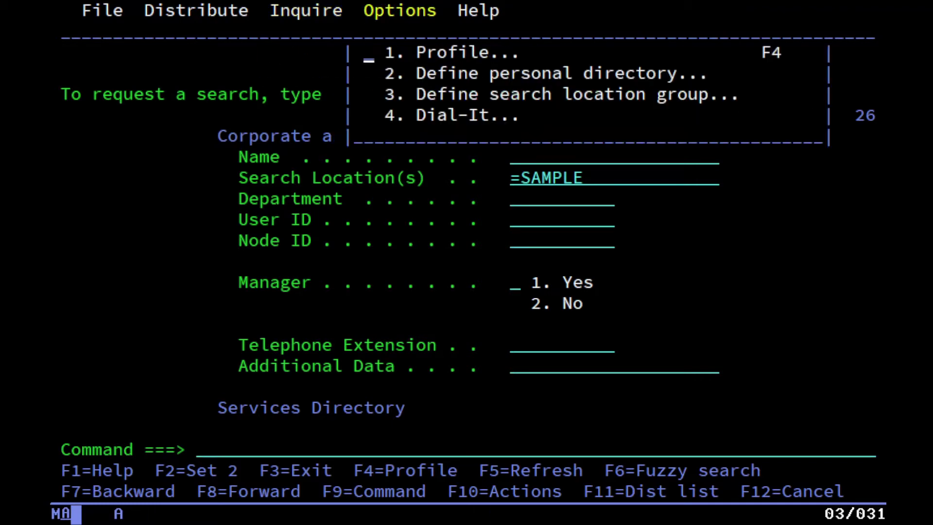
{"action": "key", "text": "shift+Tab"}
{"action": "key", "text": "shift+Tab"}
{"action": "key", "text": "shift+Tab"}
{"action": "key", "text": "Return"}
{"action": "key", "text": "shift+Tab"}
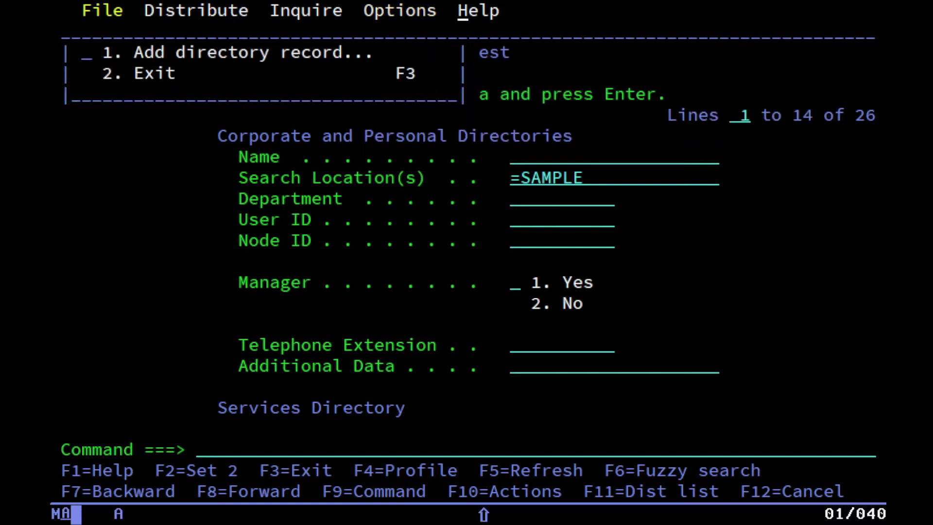
{"action": "key", "text": "shift+Tab"}
{"action": "key", "text": "Return"}
{"action": "type", "text": "4"}
{"action": "key", "text": "Return"}
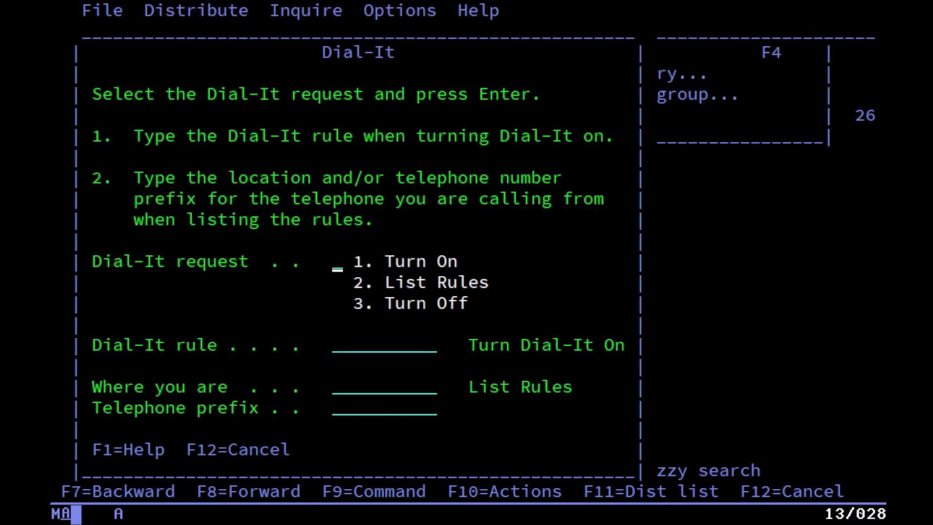
{"action": "key", "text": "F12"}
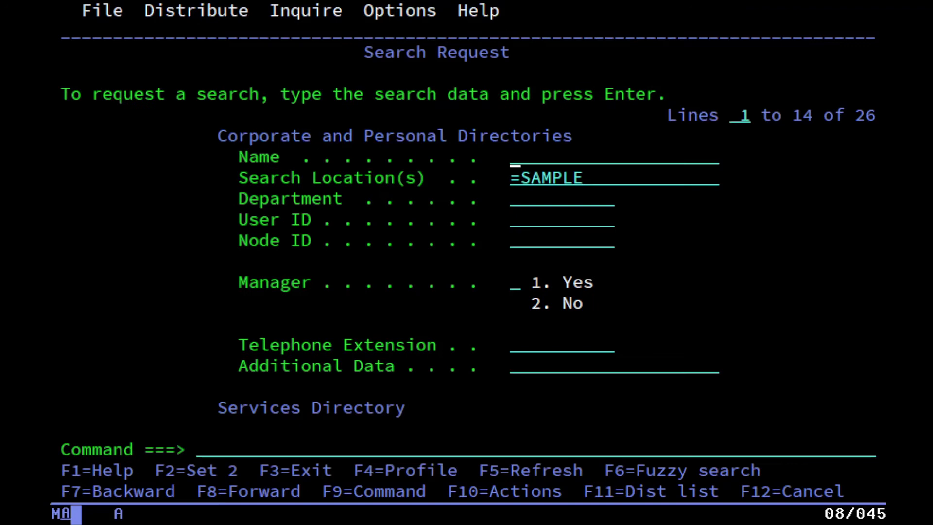
Return to the Main Menu and go into Process Documents to reach Work With Documents.
{"action": "key", "text": "F12"}
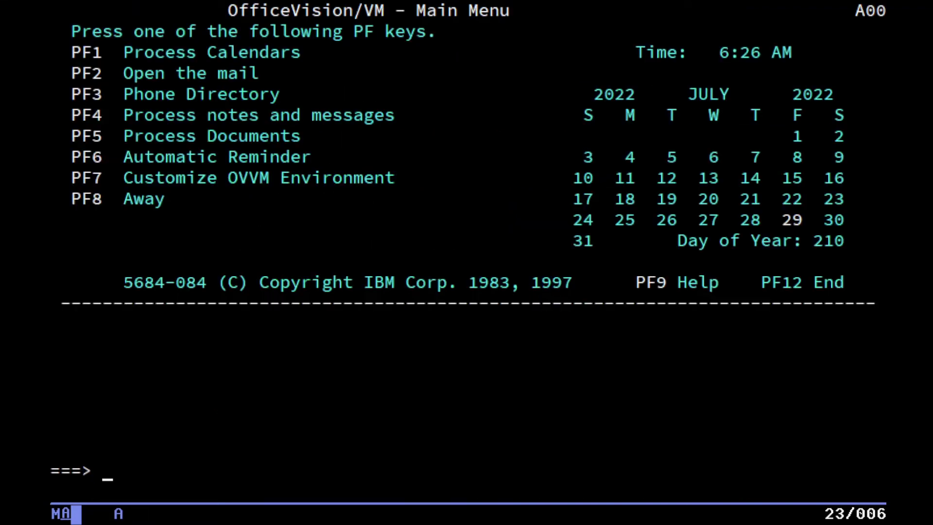
{"action": "key", "text": "F5"}
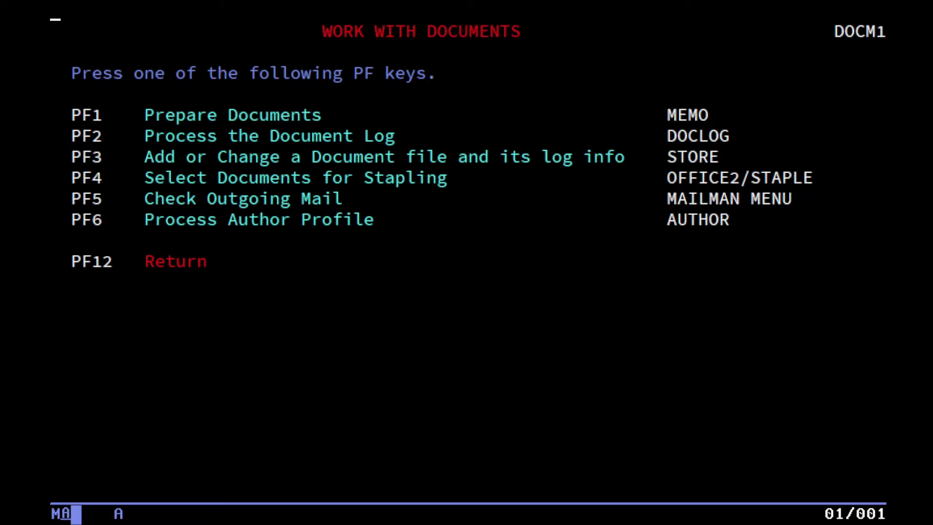
Start preparing a new document using the DISTDCF memo style.
{"action": "key", "text": "F1"}
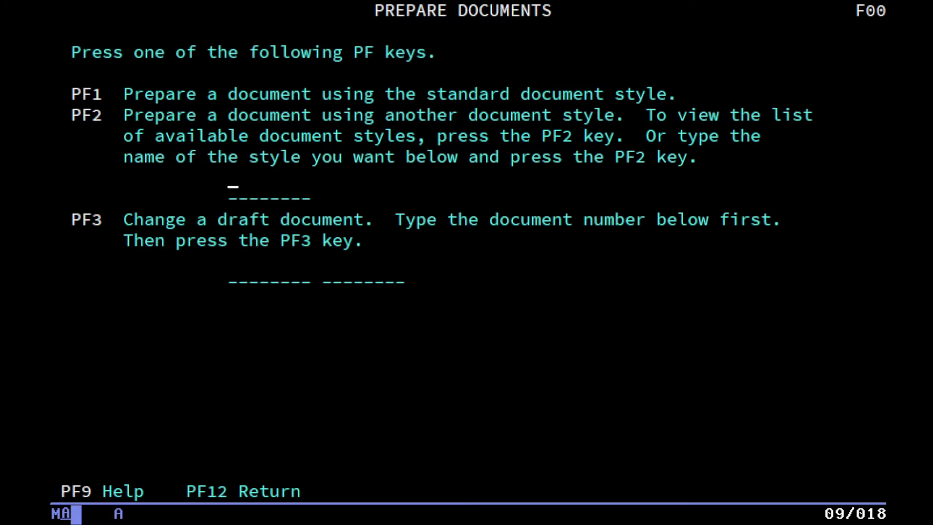
{"action": "key", "text": "F2"}
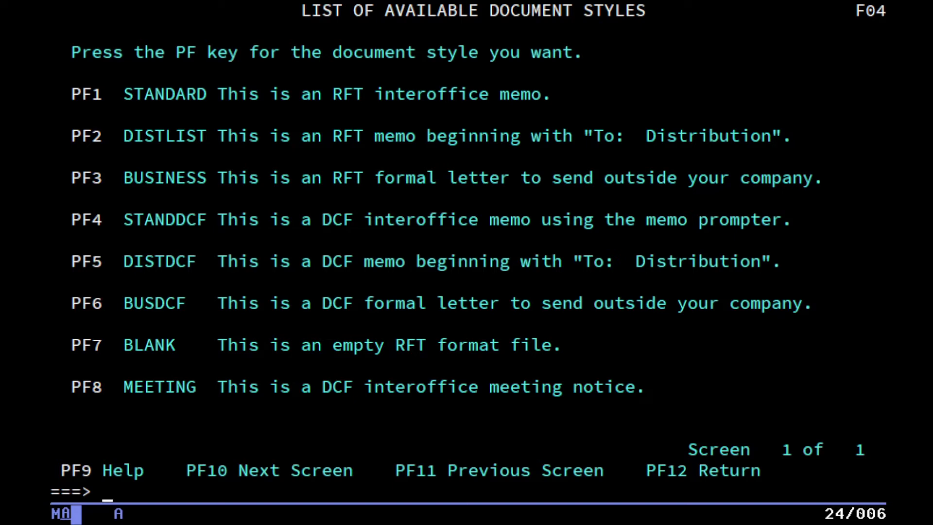
{"action": "key", "text": "F5"}
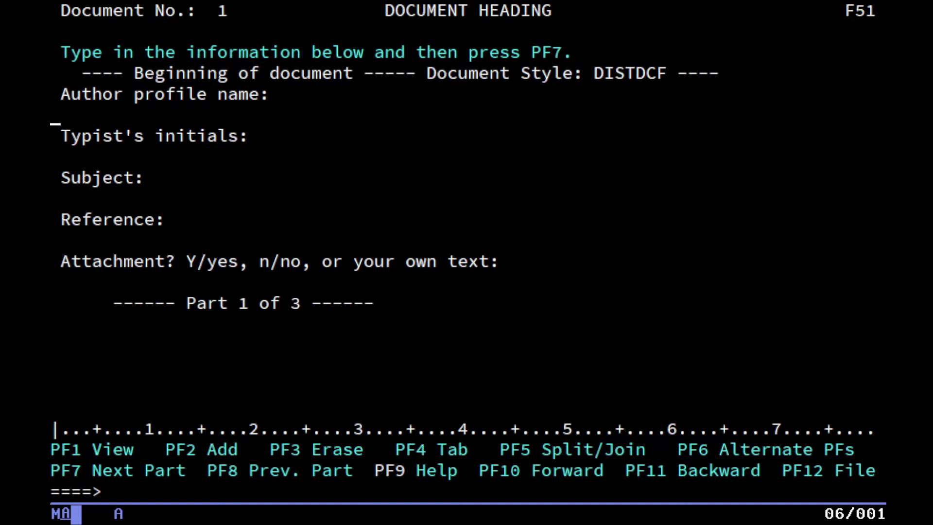
Fill in the author, typist's initials and subject 'A Test Note' in the heading.
{"action": "type", "text": "sd"}
{"action": "key", "text": "Tab"}
{"action": "type", "text": "SD"}
{"action": "key", "text": "Tab"}
{"action": "type", "text": "A Test No"}
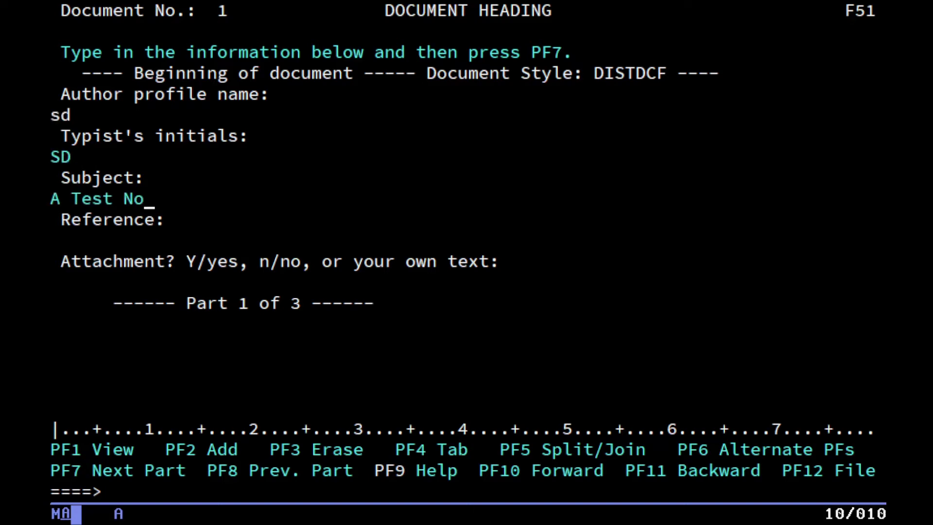
{"action": "type", "text": "te"}
{"action": "key", "text": "Tab"}
{"action": "key", "text": "Tab"}
{"action": "key", "text": "Tab"}
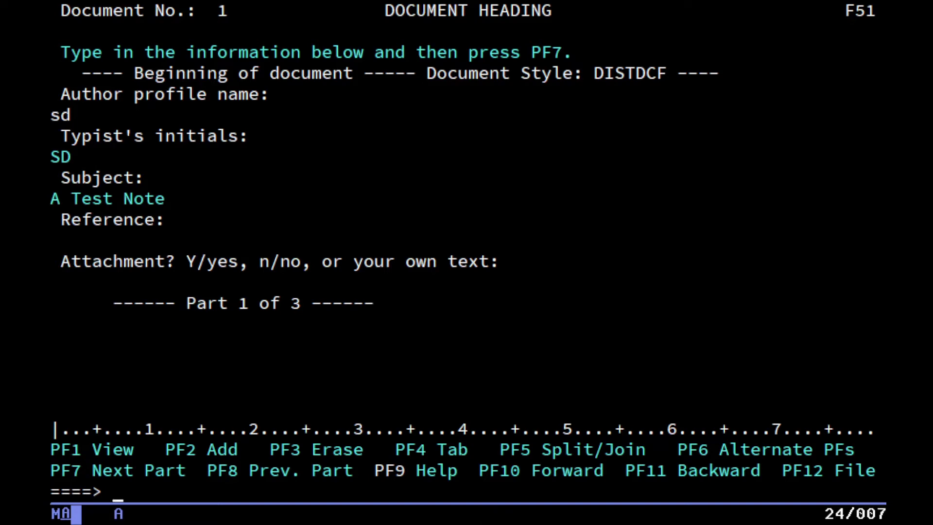
Type the three memo lines, ending with 'also, half of this stuff is just fancy xedit dialogs'.
{"action": "key", "text": "F7"}
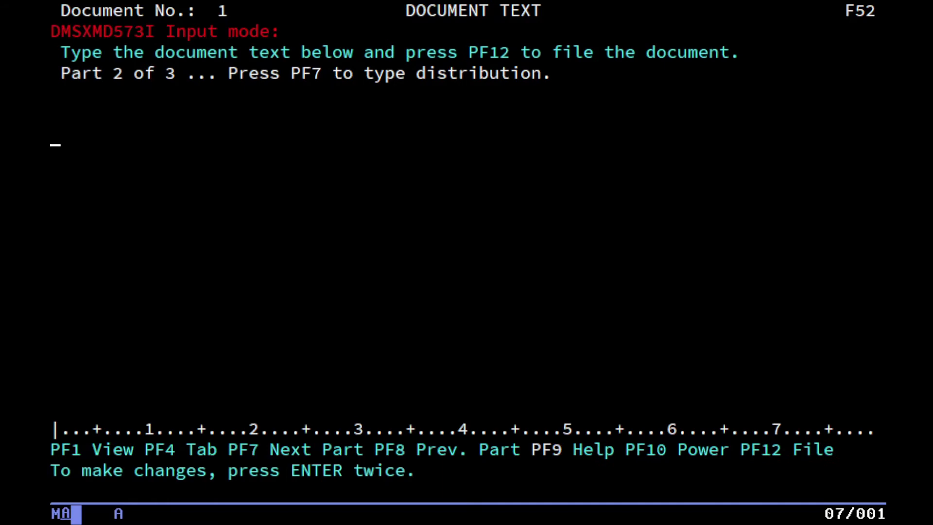
{"action": "type", "text": "This is a test of a cu"}
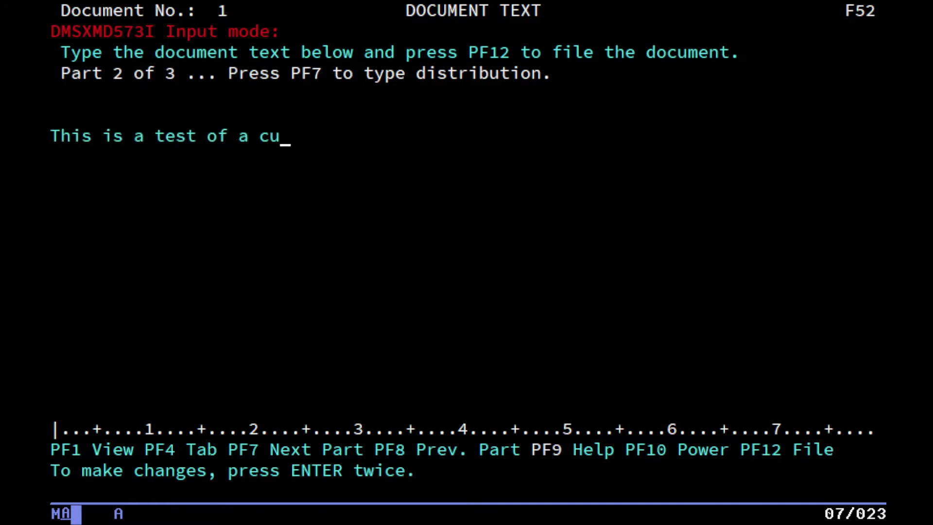
{"action": "type", "text": "stom note."}
{"action": "key", "text": "Return"}
{"action": "type", "text": "This i"}
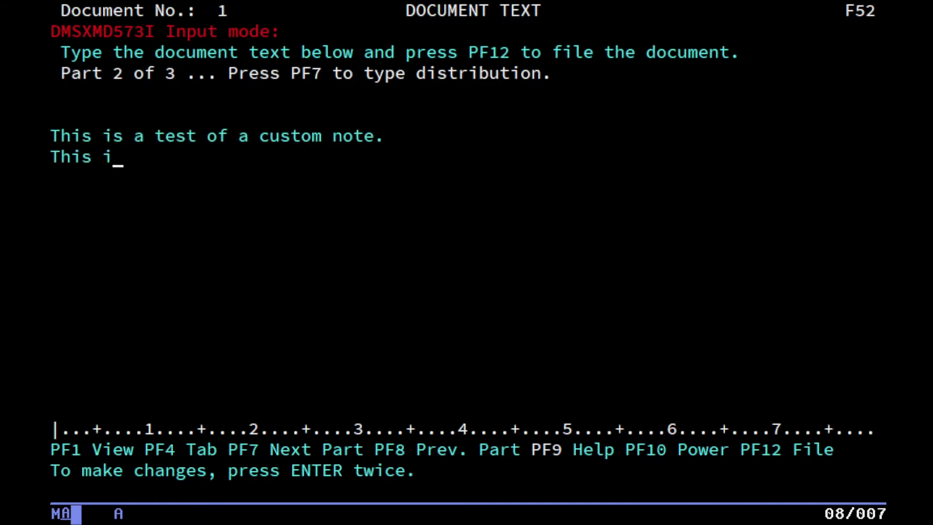
{"action": "type", "text": "s in fact a re"}
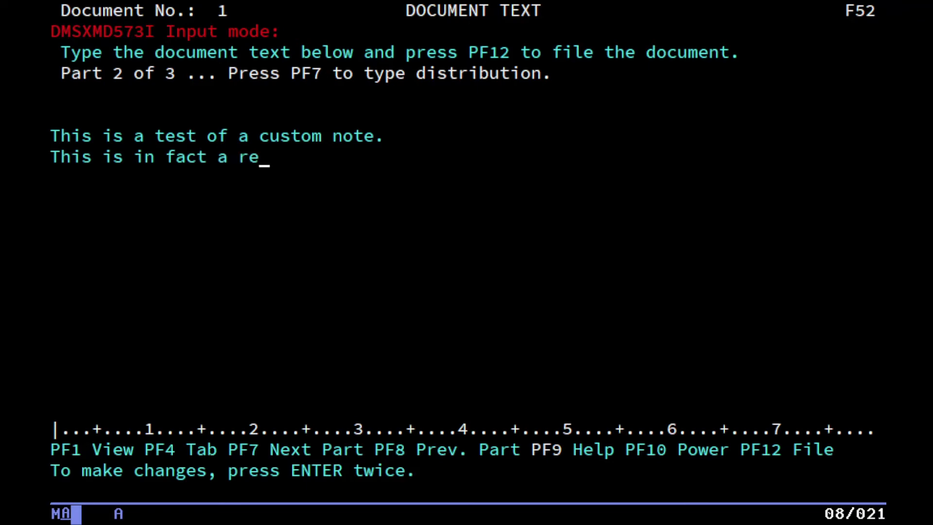
{"action": "type", "text": "-skinned XE"}
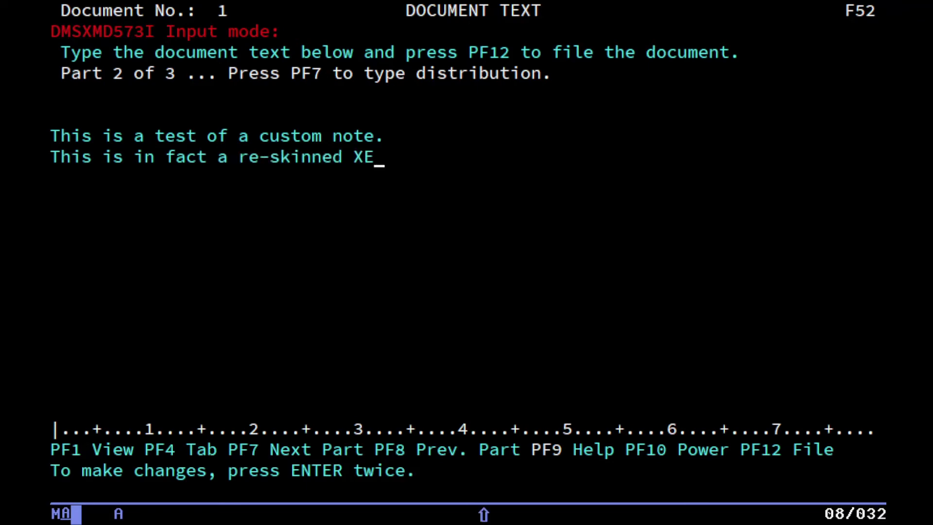
{"action": "type", "text": "DIT..."}
{"action": "key", "text": "Return"}
{"action": "key", "text": "Return"}
{"action": "type", "text": "also,"}
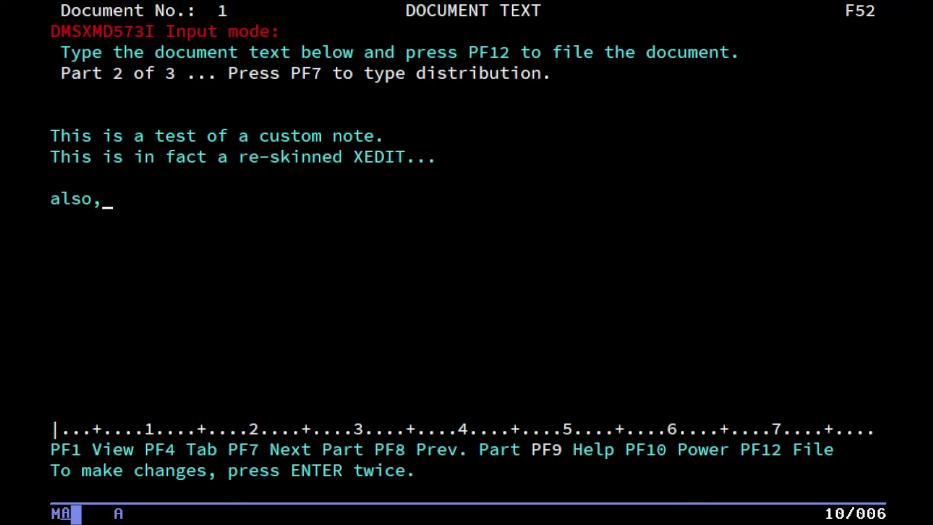
{"action": "type", "text": " half of this stuff is jsut"}
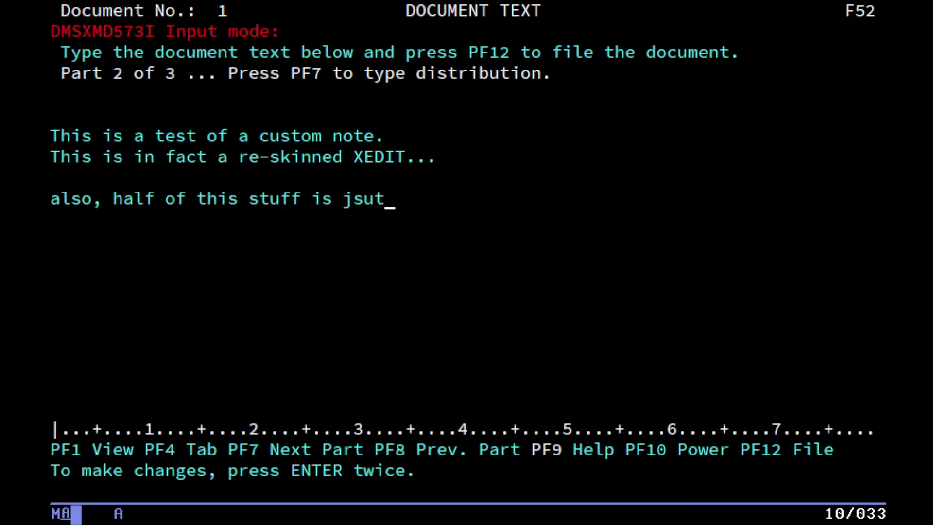
{"action": "type", "text": " fanc"}
{"action": "key", "text": "BackSpace"}
{"action": "key", "text": "BackSpace"}
{"action": "key", "text": "BackSpace"}
{"action": "key", "text": "BackSpace"}
{"action": "key", "text": "BackSpace"}
{"action": "key", "text": "BackSpace"}
{"action": "key", "text": "BackSpace"}
{"action": "type", "text": "st fanc"}
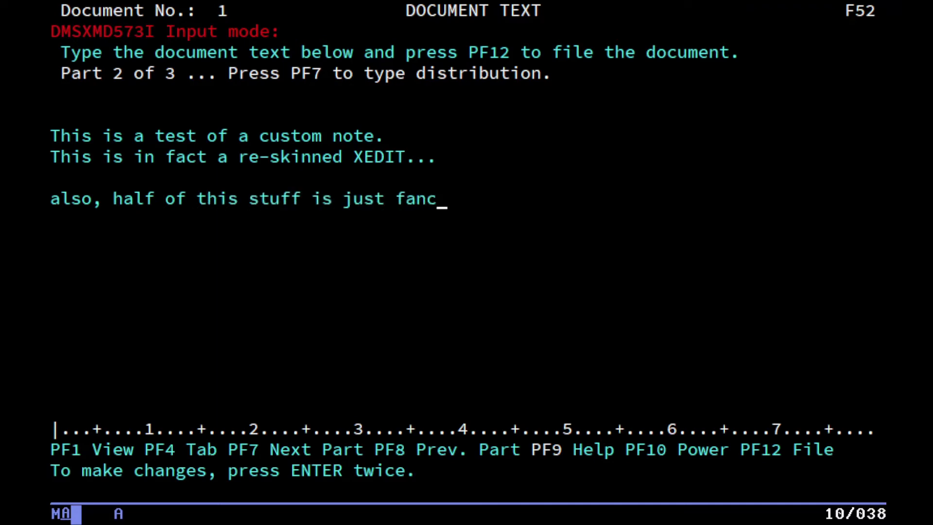
{"action": "type", "text": "y xedit dialogs"}
{"action": "key", "text": "Return"}
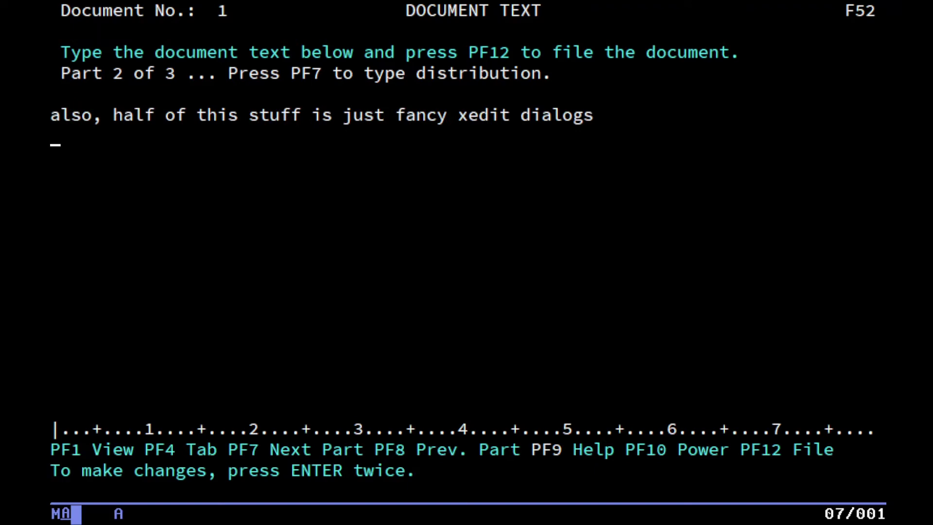
{"action": "key", "text": "Return"}
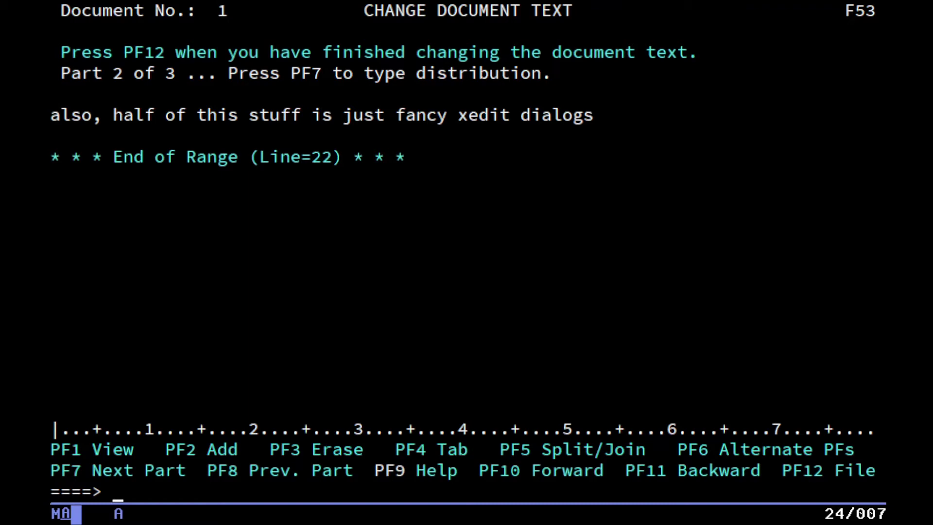
File the memo as draft document 1, preview its formatting, and refile the heading.
{"action": "key", "text": "F12"}
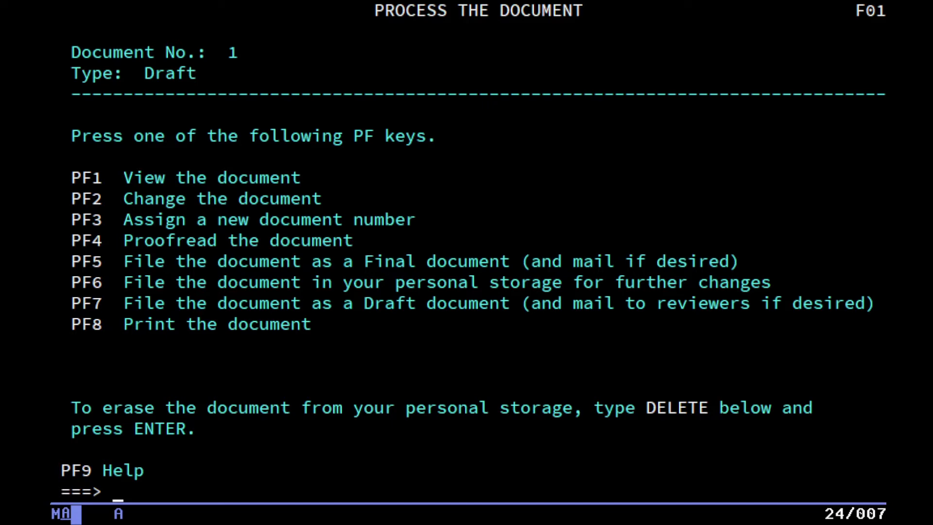
{"action": "key", "text": "F1"}
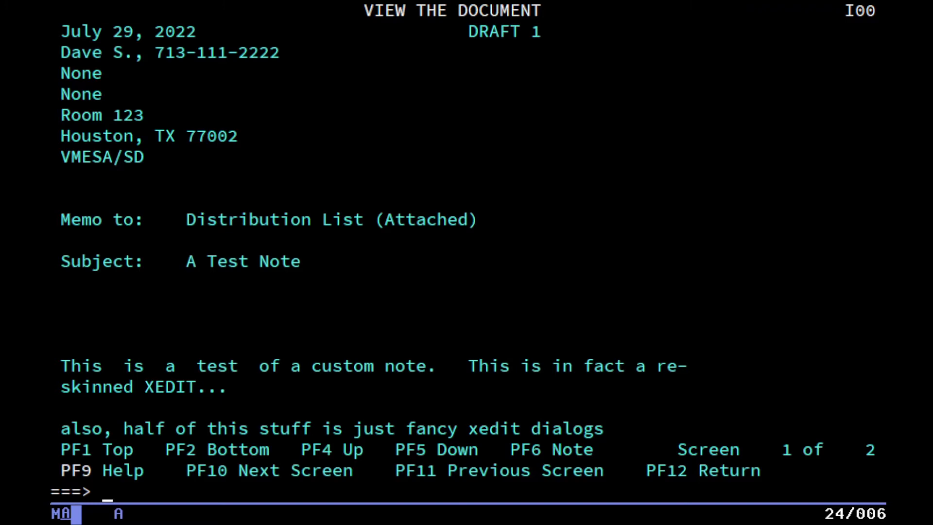
{"action": "key", "text": "F12"}
{"action": "key", "text": "F2"}
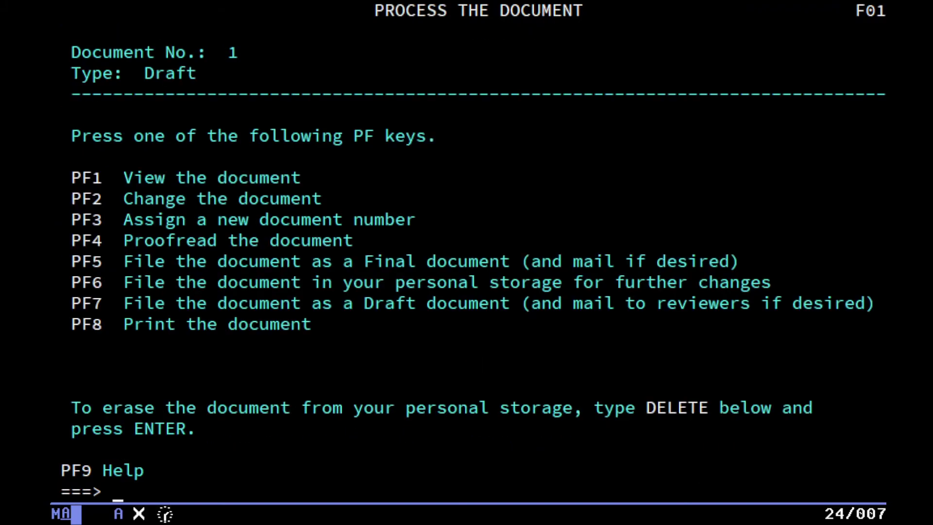
{"action": "key", "text": "F12"}
Run the spelling and phrasing proofreading checks on the memo.
{"action": "key", "text": "F4"}
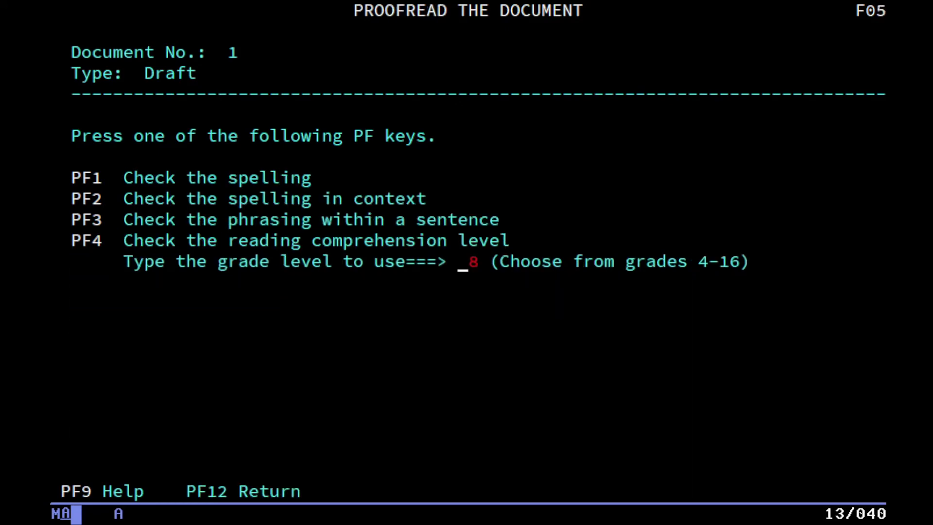
{"action": "key", "text": "F1"}
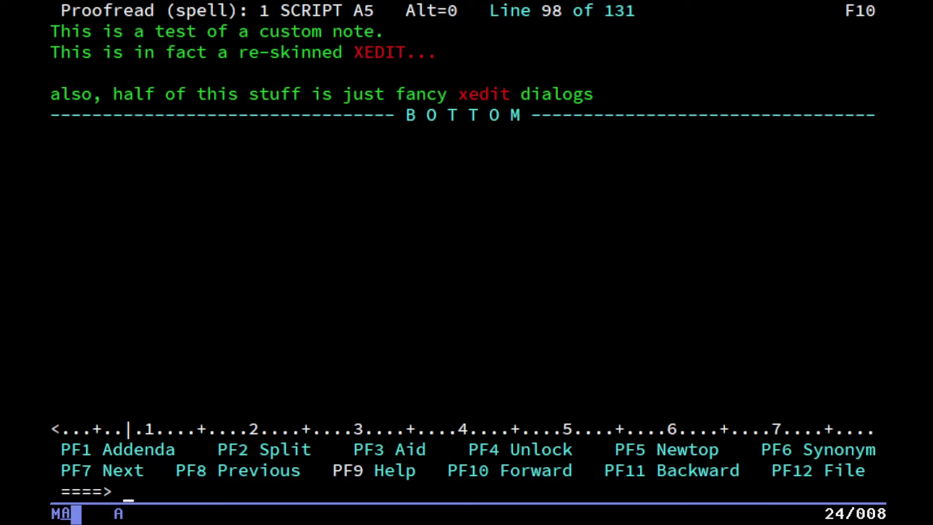
{"action": "key", "text": "F12"}
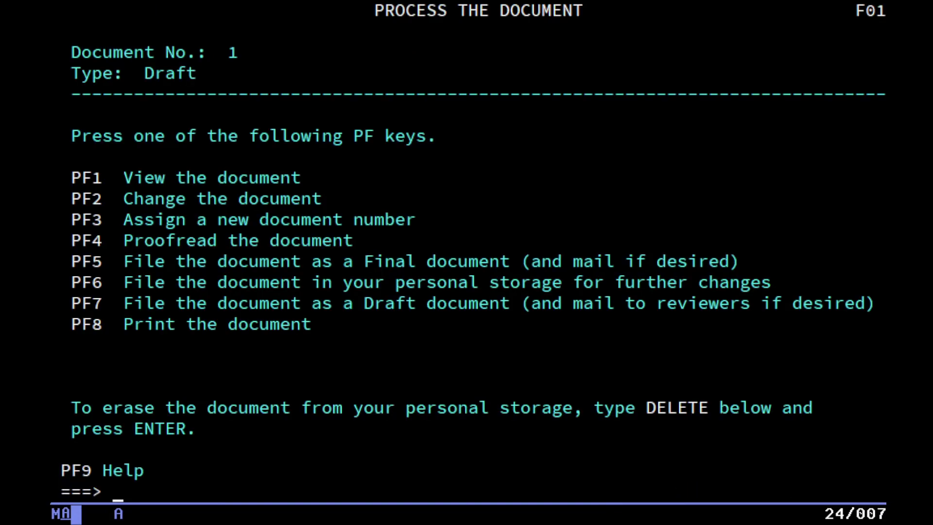
{"action": "key", "text": "F4"}
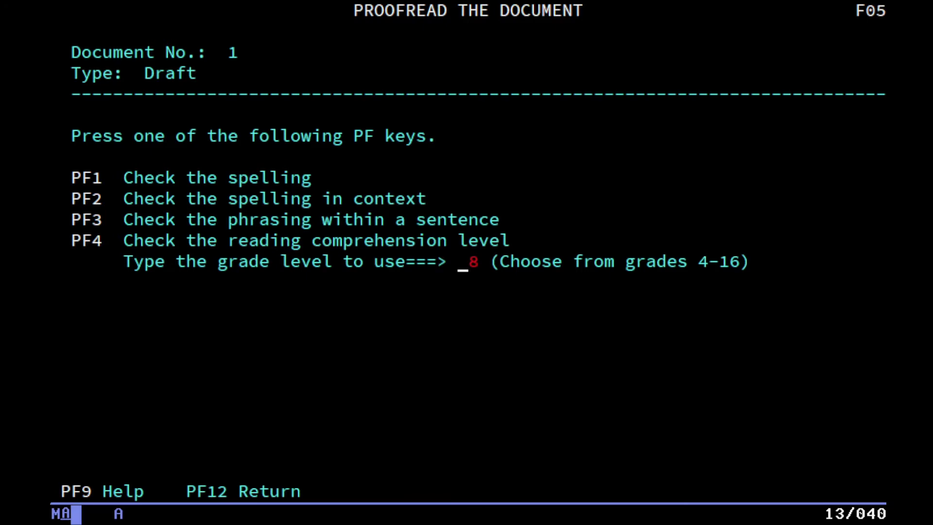
{"action": "key", "text": "F3"}
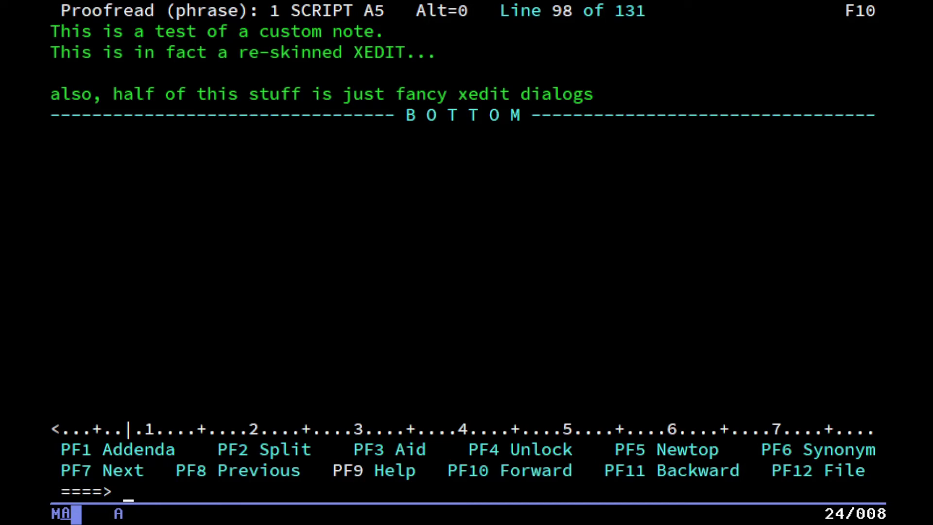
{"action": "key", "text": "F12"}
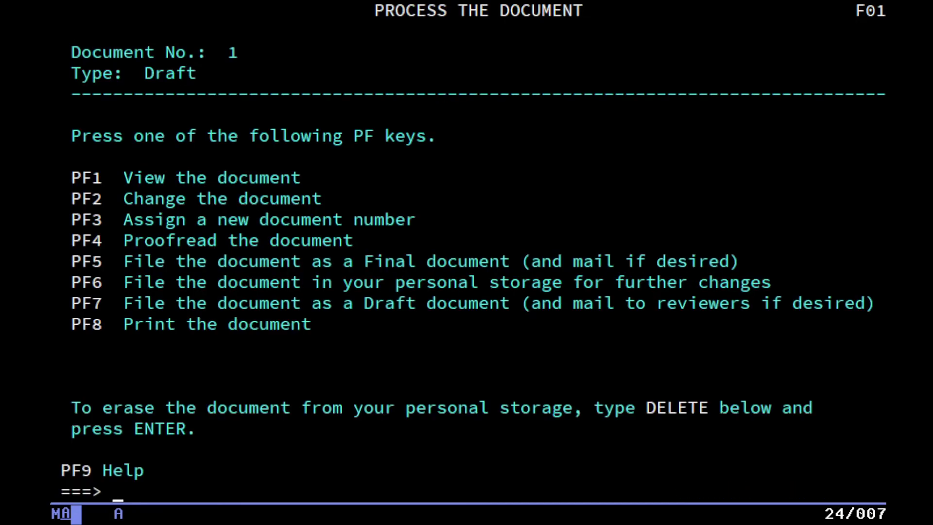
Run the reading comprehension check at grade level 4.
{"action": "key", "text": "F4"}
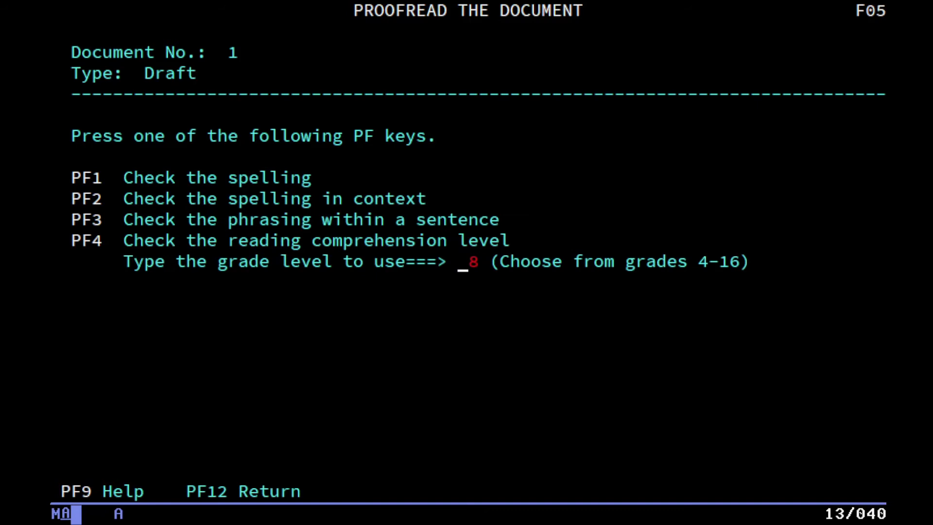
{"action": "key", "text": "Right"}
{"action": "type", "text": "4"}
{"action": "key", "text": "F4"}
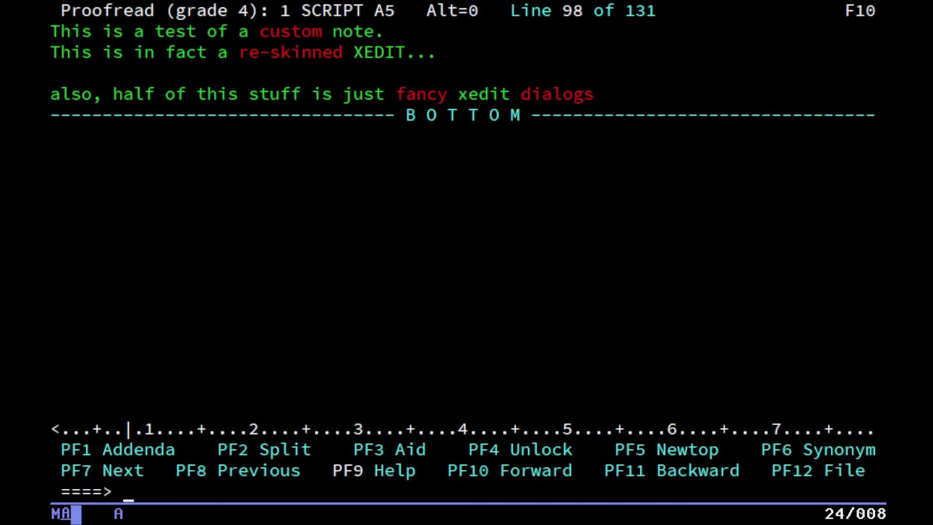
Rerun the reading comprehension check at grade level 16 and close its results.
{"action": "key", "text": "F12"}
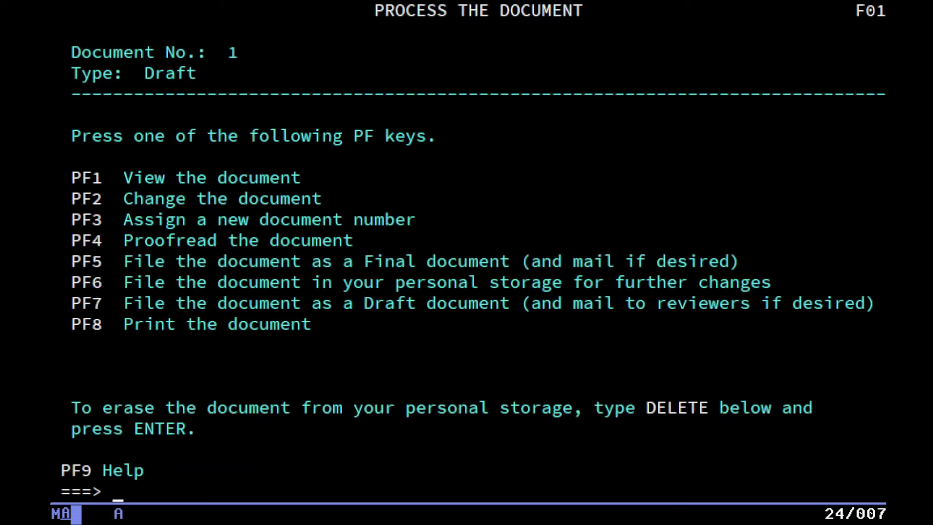
{"action": "key", "text": "F4"}
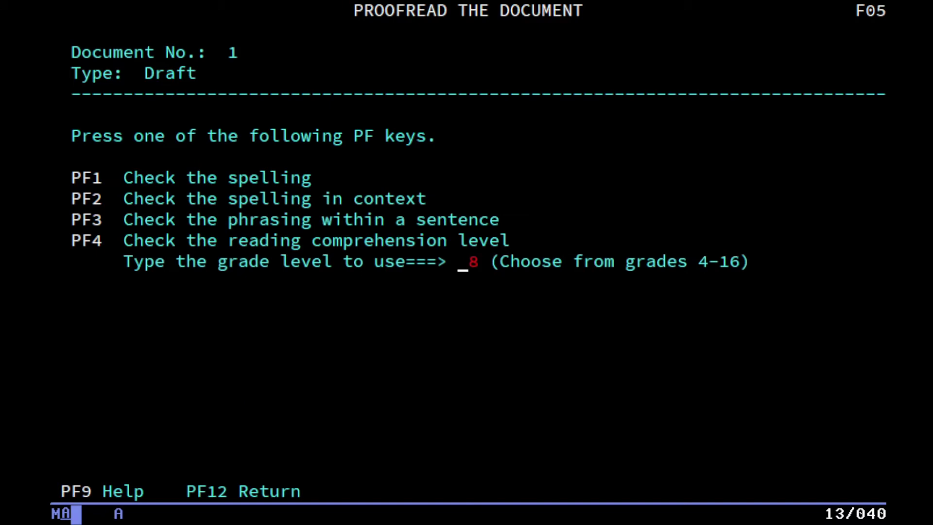
{"action": "type", "text": "16"}
{"action": "key", "text": "F4"}
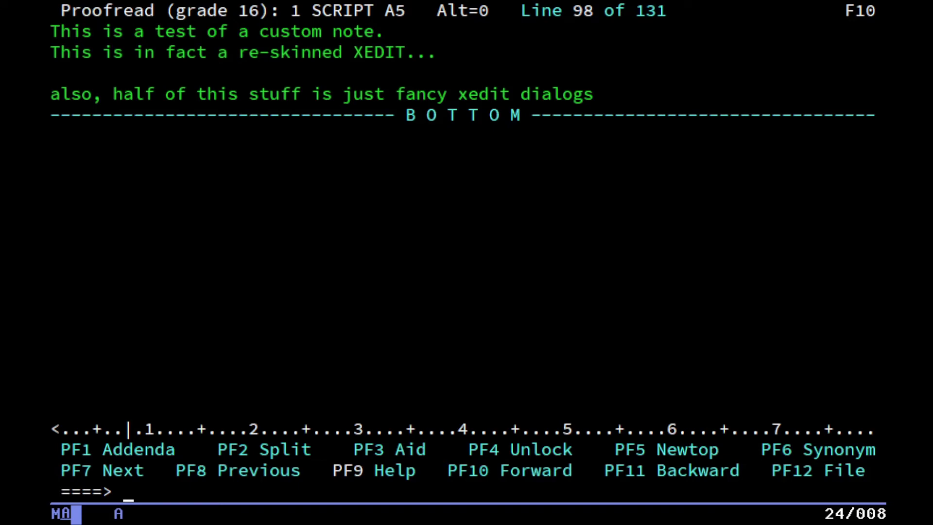
{"action": "key", "text": "F12"}
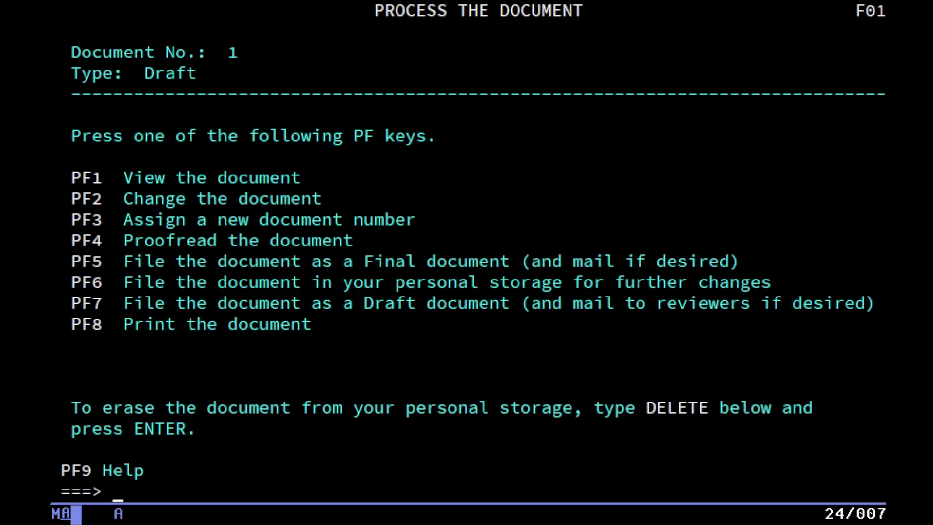
Sign off OfficeVision and list the files at the CMS prompt with li.
{"action": "key", "text": "F6"}
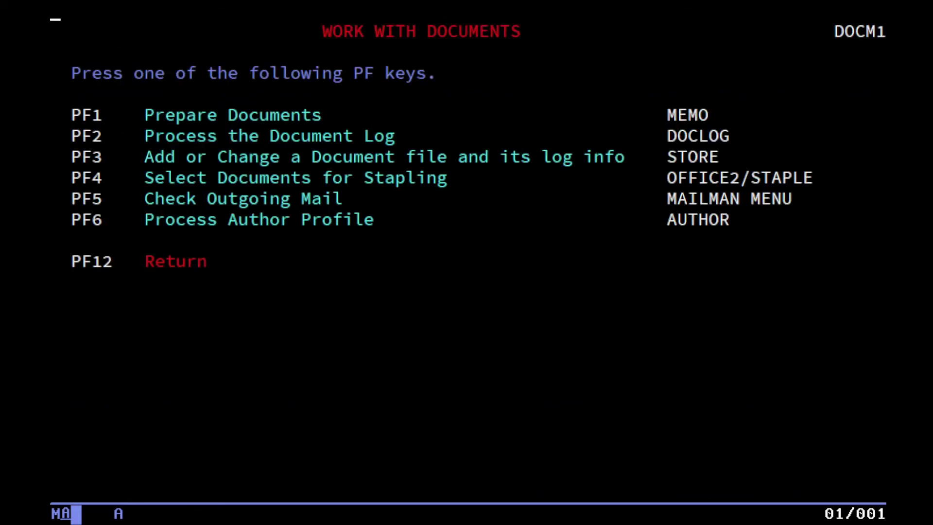
{"action": "key", "text": "F12"}
{"action": "key", "text": "F12"}
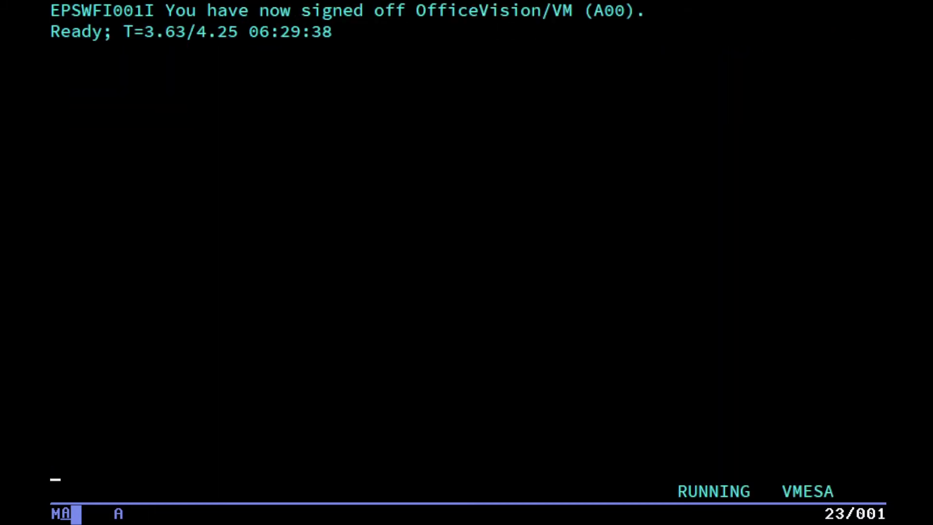
{"action": "type", "text": "li"}
{"action": "key", "text": "Return"}
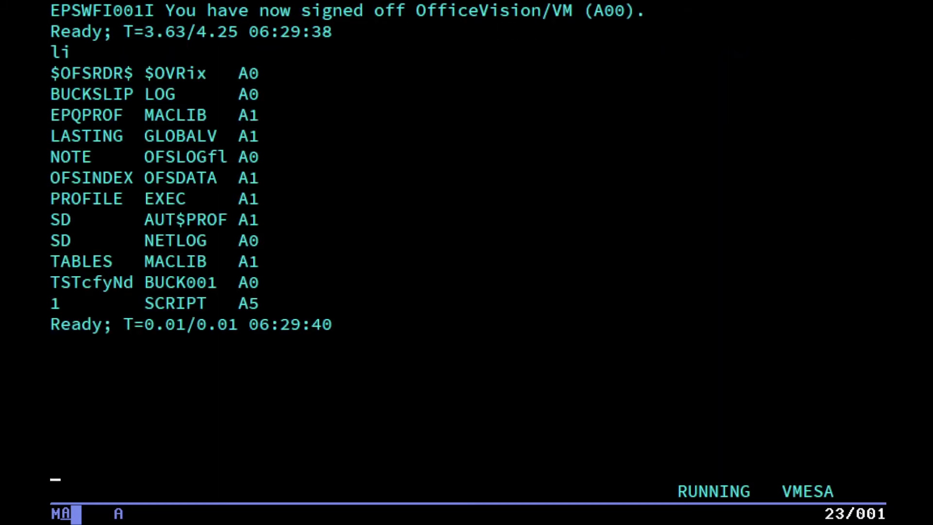
Display the contents of 1 SCRIPT page by page, then halt output with ht.
{"action": "type", "text": "type 1 script"}
{"action": "key", "text": "Return"}
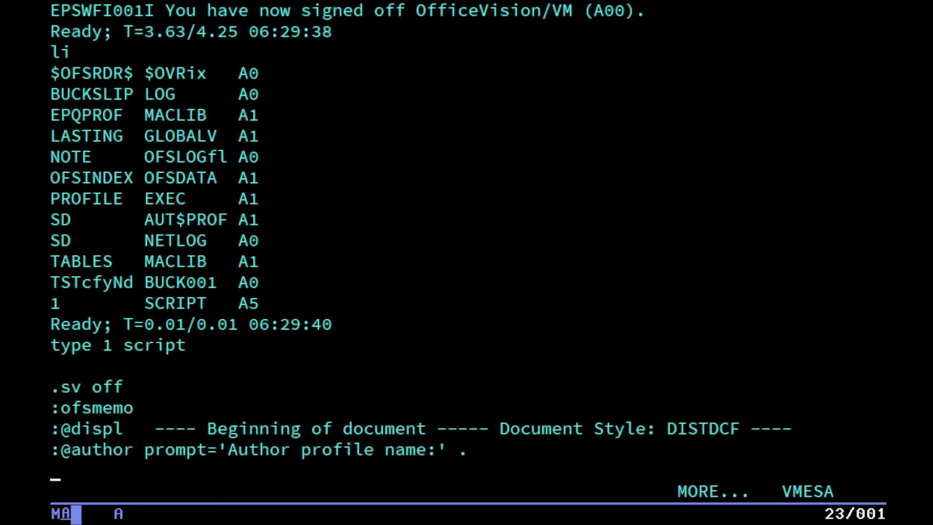
{"action": "key", "text": "Escape"}
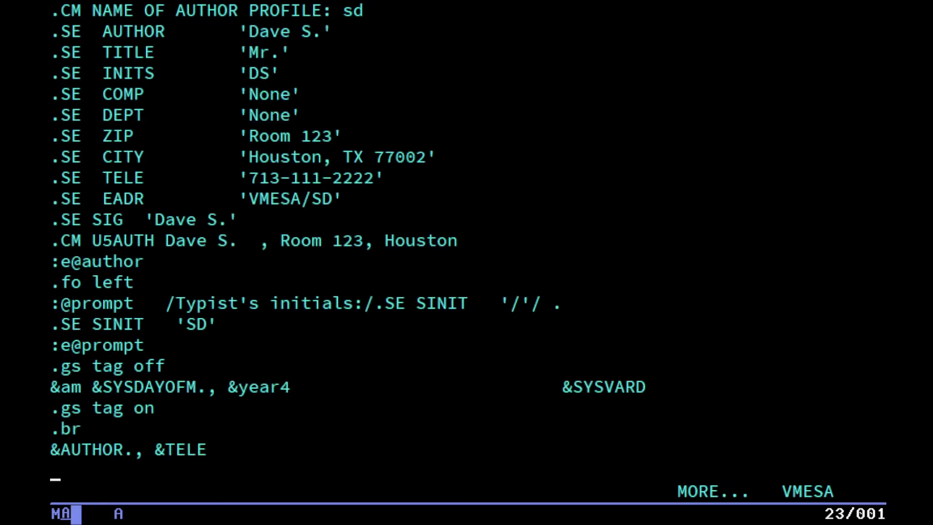
{"action": "key", "text": "Escape"}
{"action": "key", "text": "Escape"}
{"action": "key", "text": "Escape"}
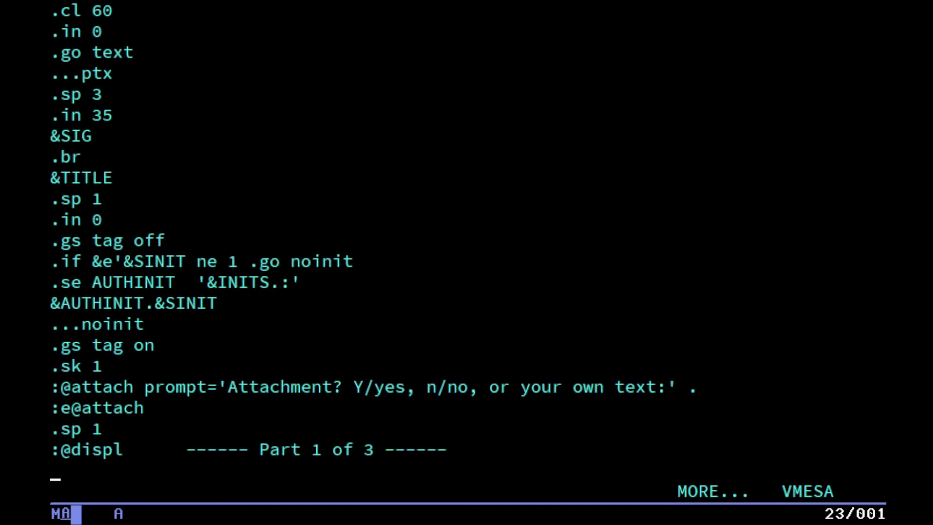
{"action": "key", "text": "Escape"}
{"action": "type", "text": "ht"}
{"action": "key", "text": "Return"}
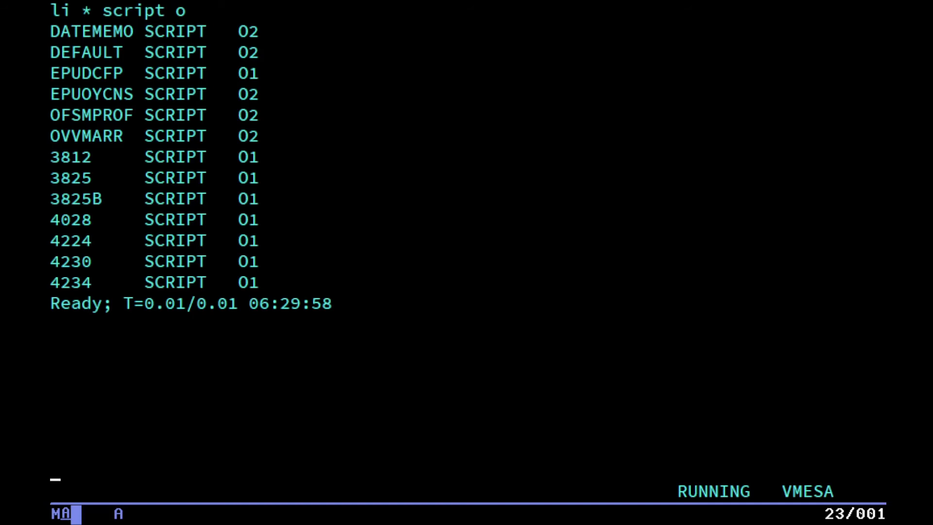
Type the command 'script 1 (profile(ofsmprof script o' to format the memo.
{"action": "type", "text": "script 1 "}
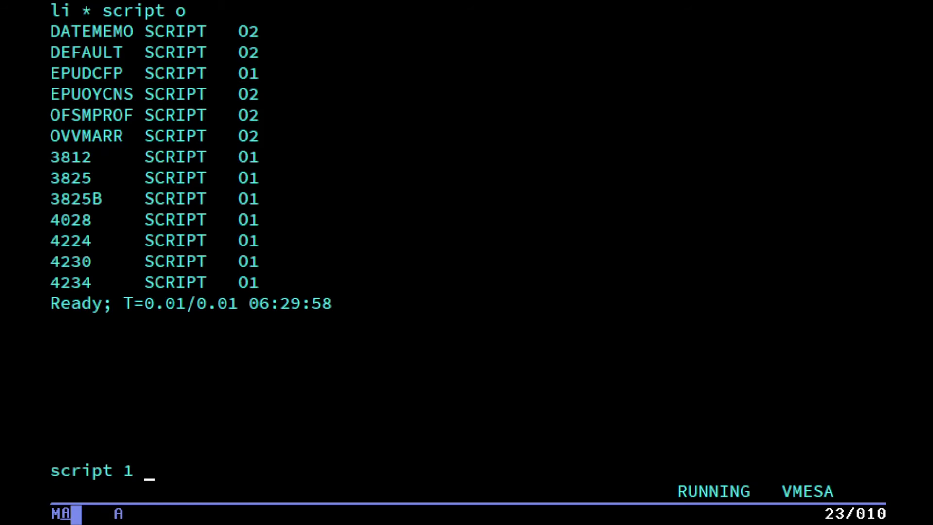
{"action": "type", "text": "(profile("}
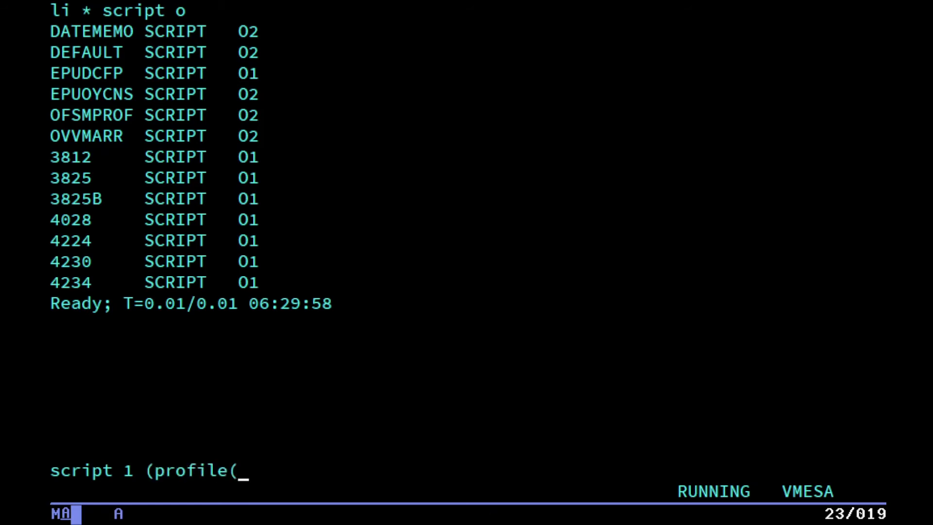
{"action": "type", "text": "ofsmpro"}
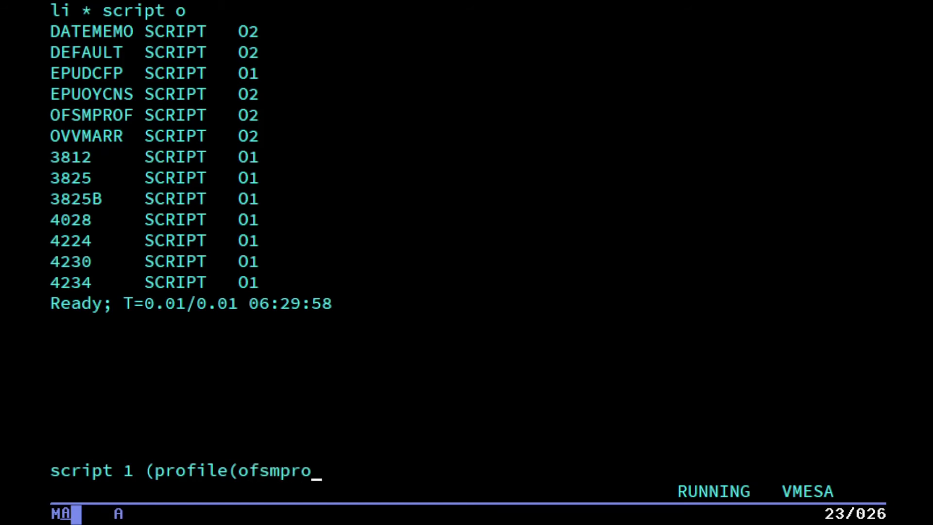
{"action": "type", "text": "f script o)"}
Run SCRIPT/VS with the OFSMPROF profile and page through the formatted memo to its distribution page.
{"action": "key", "text": "Return"}
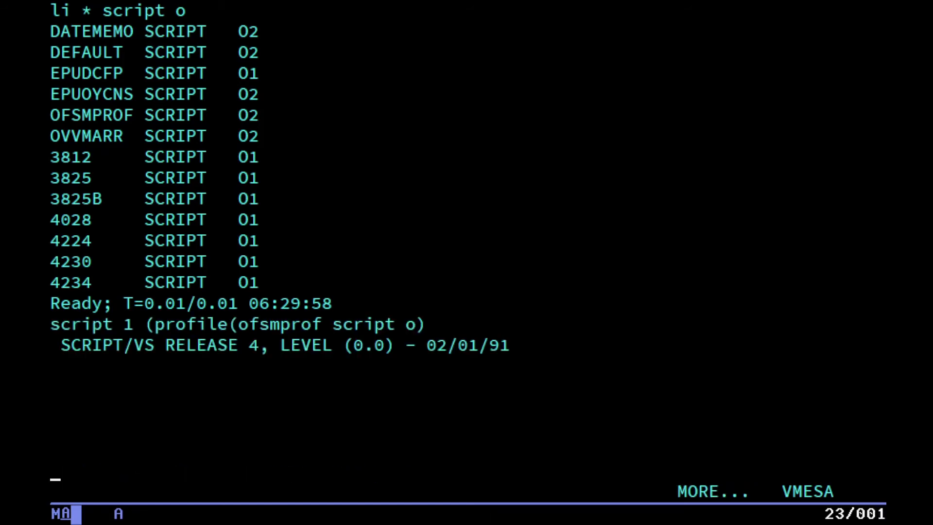
{"action": "key", "text": "Escape"}
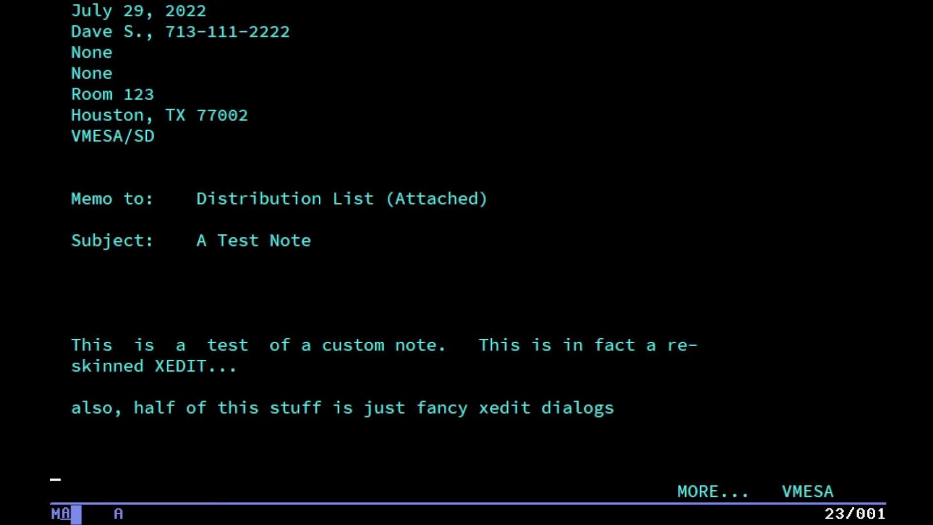
{"action": "key", "text": "Escape"}
{"action": "key", "text": "Escape"}
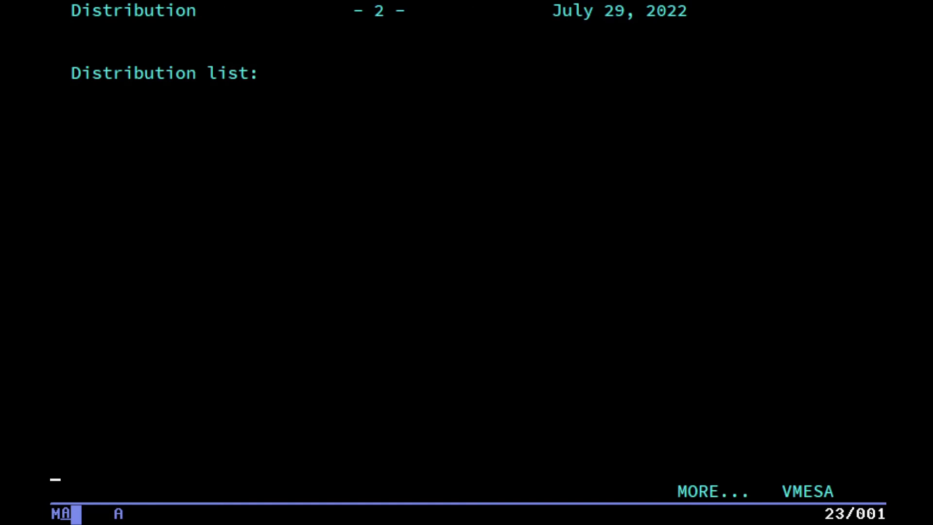
{"action": "key", "text": "Escape"}
Restart OfficeVision and open the Add or Change a Document file screen from Work With Documents.
{"action": "type", "text": "office"}
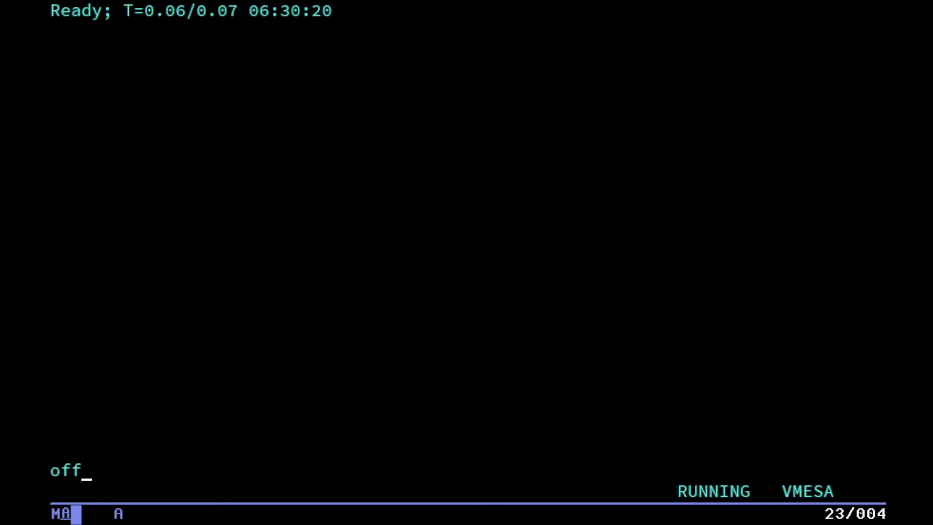
{"action": "key", "text": "Return"}
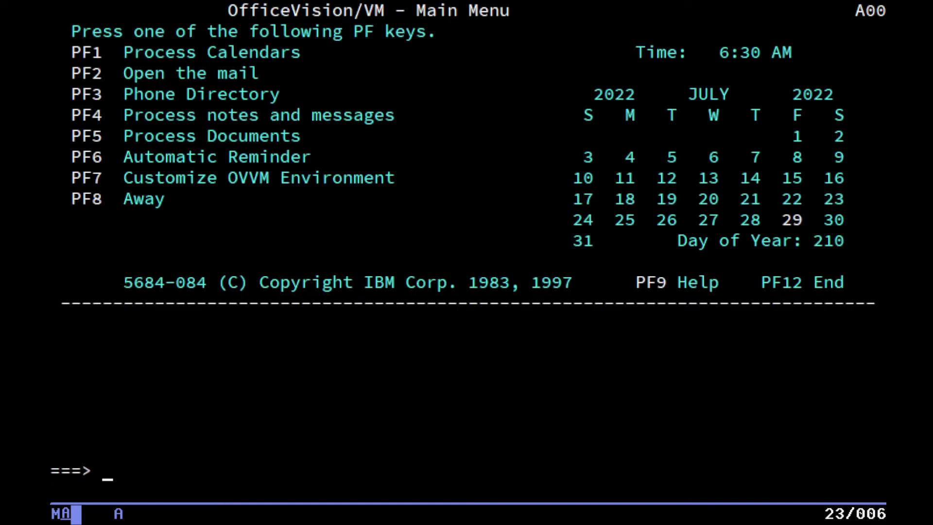
{"action": "key", "text": "F5"}
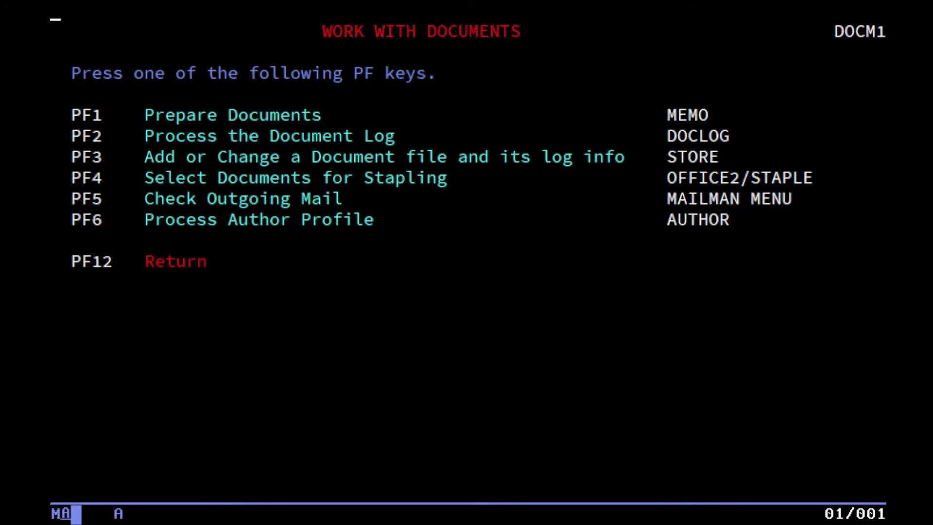
{"action": "key", "text": "F3"}
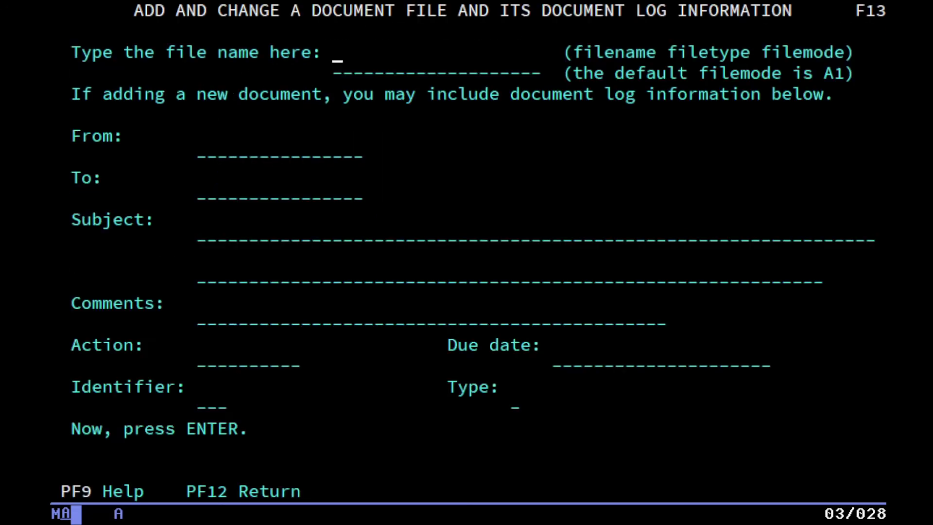
Add 1 SCRIPT as a new changeable document file, logged as 22210TST0001.
{"action": "type", "text": "1 script"}
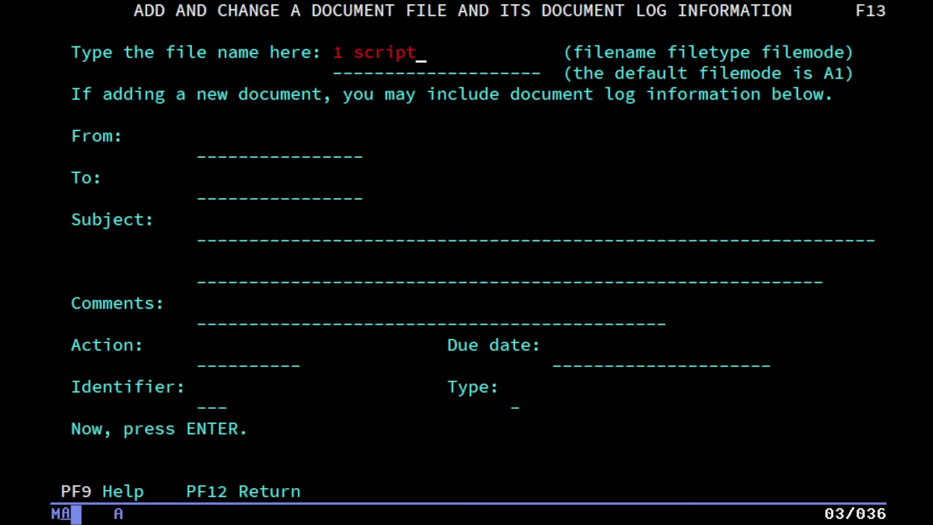
{"action": "key", "text": "Return"}
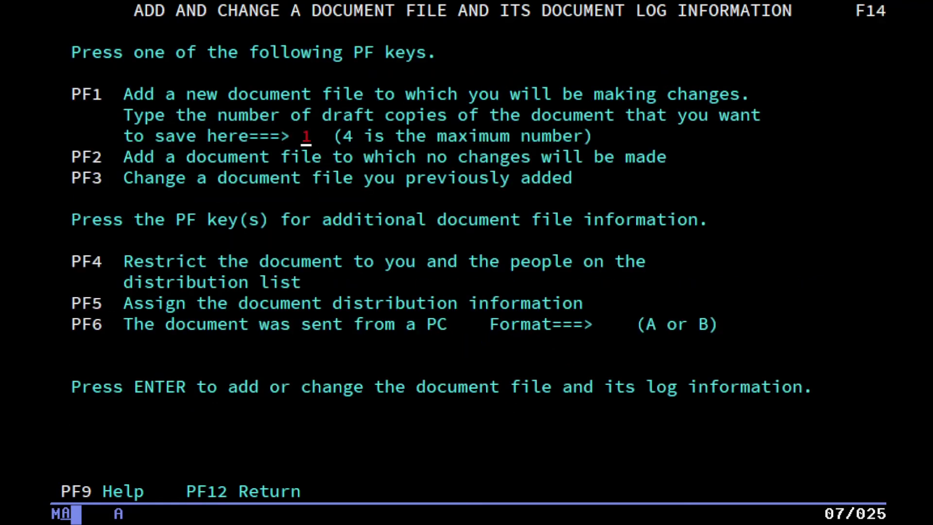
{"action": "key", "text": "F1"}
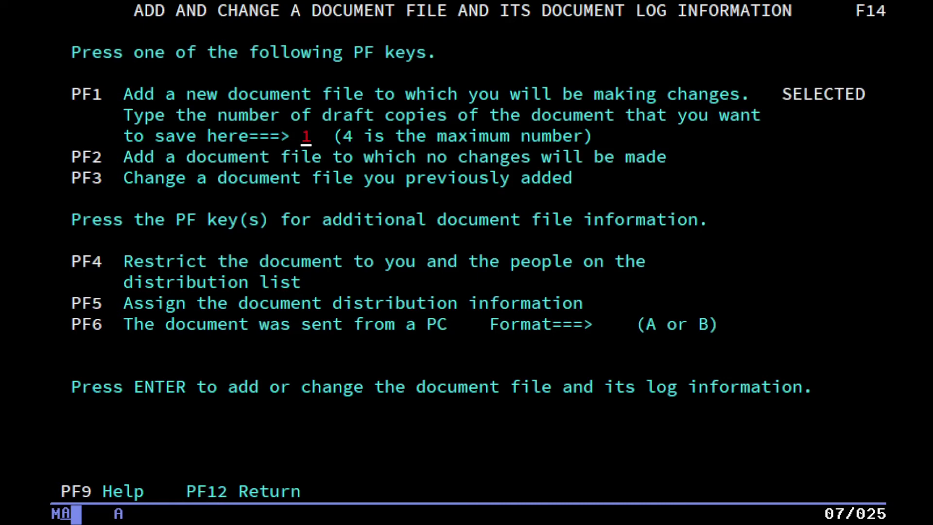
{"action": "key", "text": "Return"}
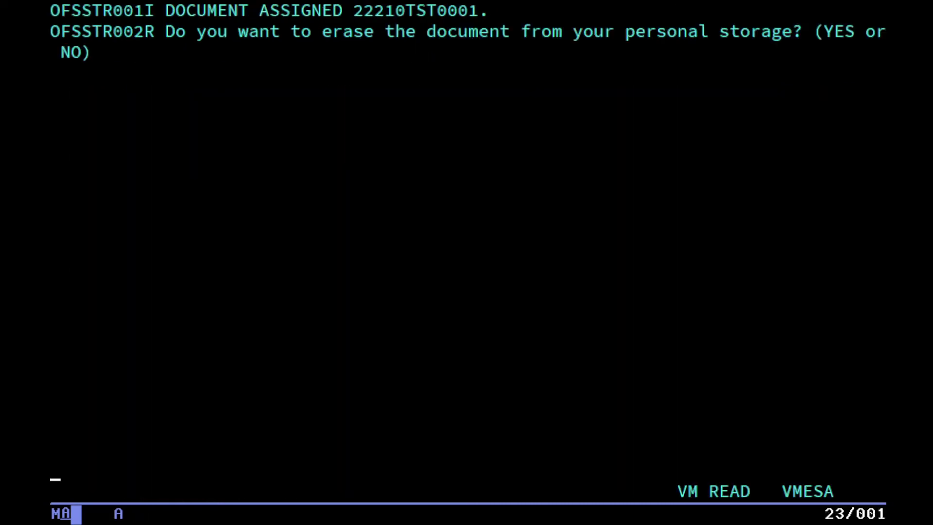
{"action": "type", "text": "ye"}
{"action": "key", "text": "Return"}
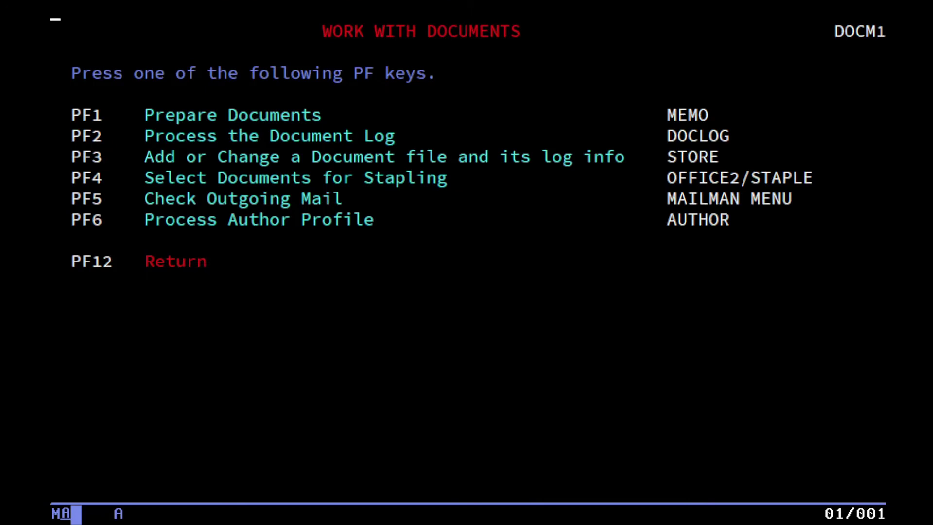
{"action": "key", "text": "F3"}
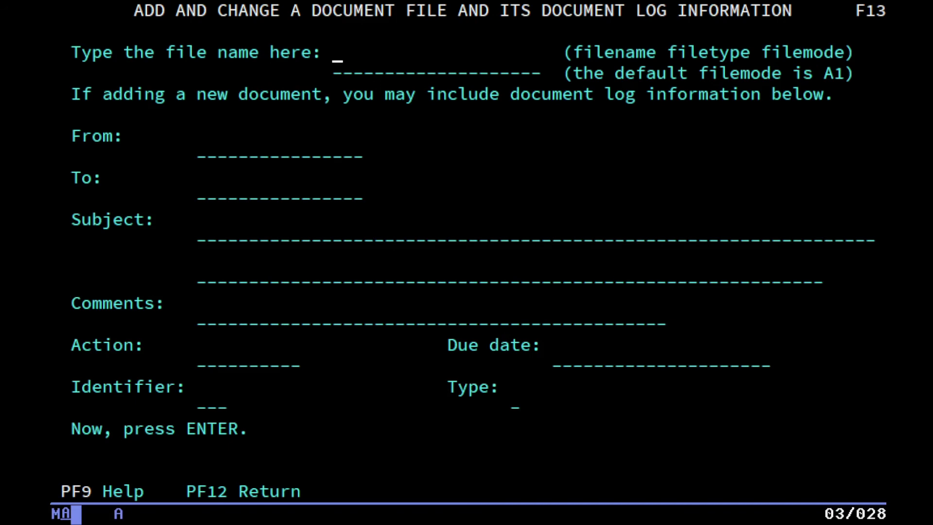
Read document 22210TST0001 from the Document Log through both of its screens.
{"action": "key", "text": "F12"}
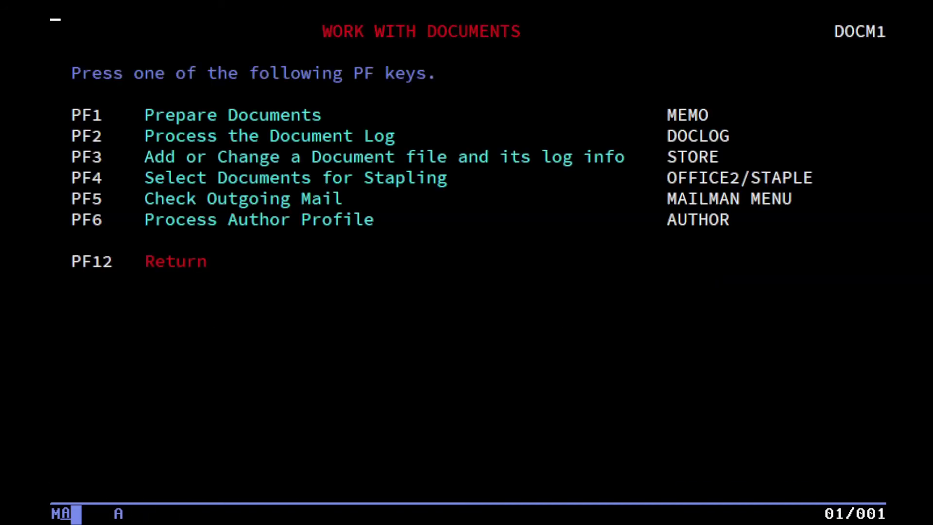
{"action": "key", "text": "F2"}
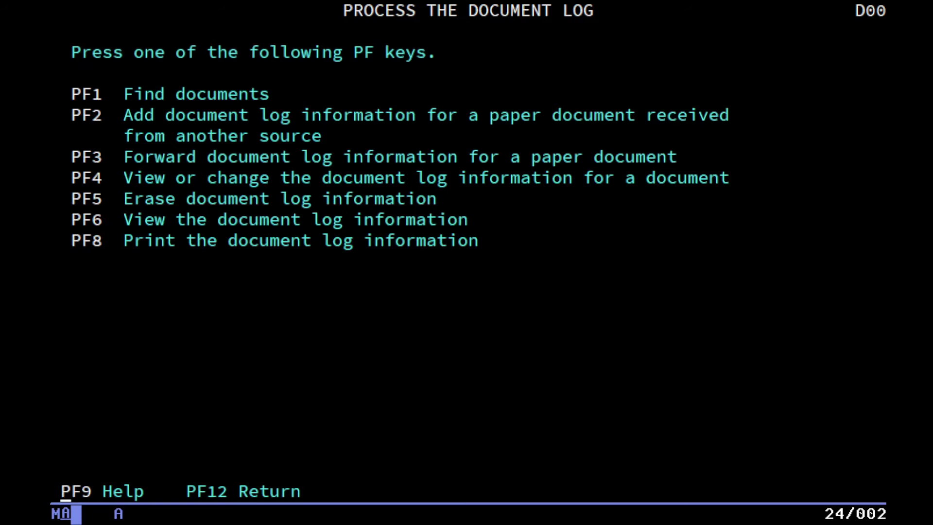
{"action": "key", "text": "F4"}
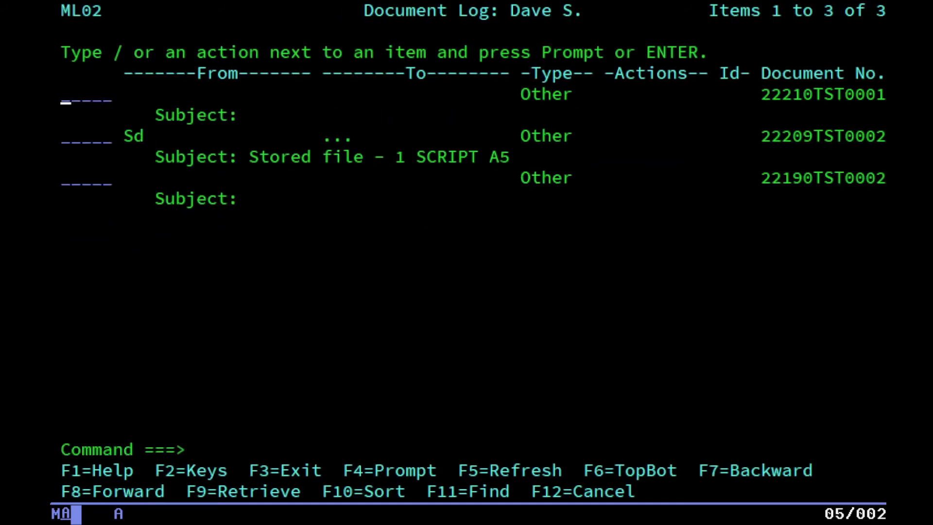
{"action": "key", "text": "Return"}
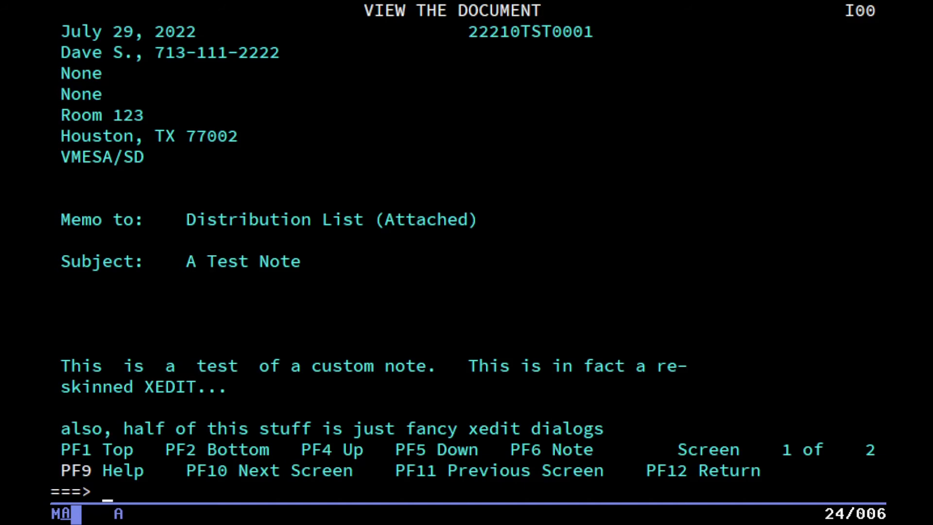
{"action": "key", "text": "F5"}
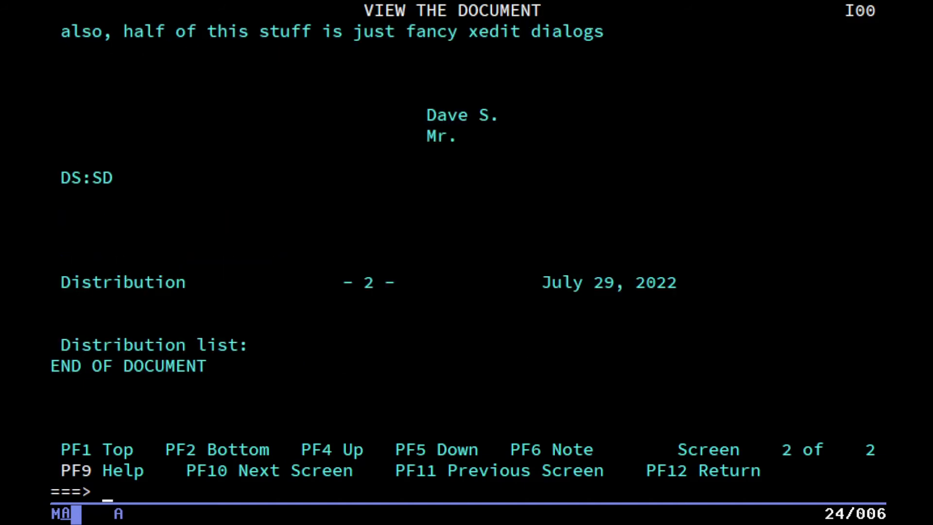
{"action": "key", "text": "F12"}
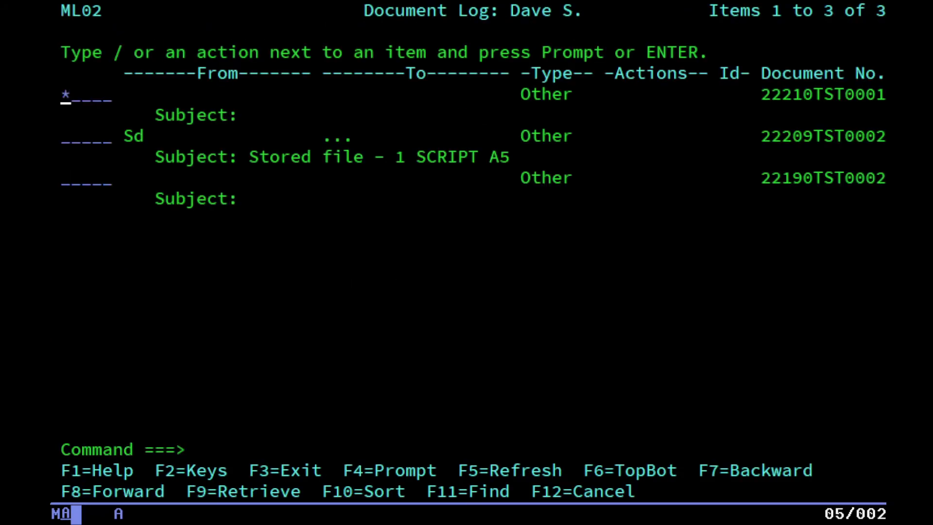
Route log item 22210TST0001 to the recipient's user ID with the ROute action and send it.
{"action": "key", "text": "F4"}
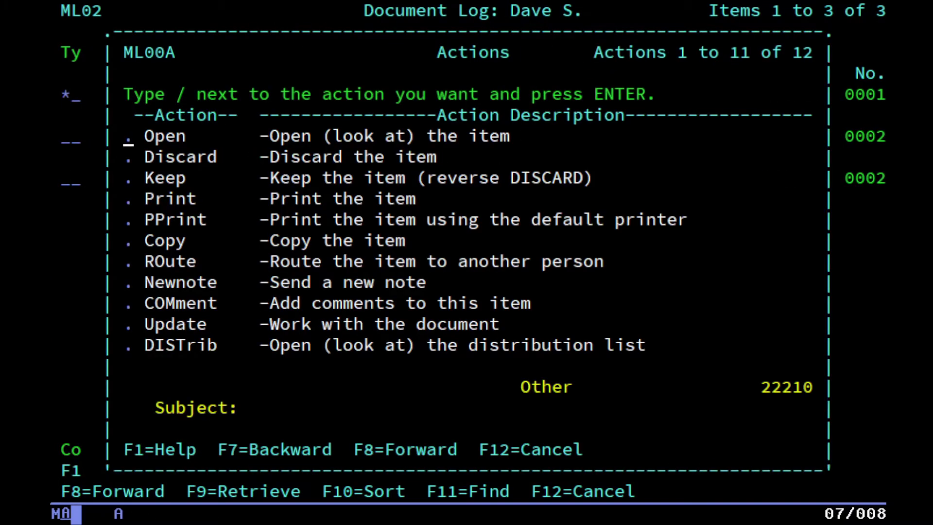
{"action": "key", "text": "Down"}
{"action": "key", "text": "Down"}
{"action": "key", "text": "Down"}
{"action": "key", "text": "Down"}
{"action": "key", "text": "Down"}
{"action": "key", "text": "Down"}
{"action": "type", "text": "/"}
{"action": "key", "text": "Return"}
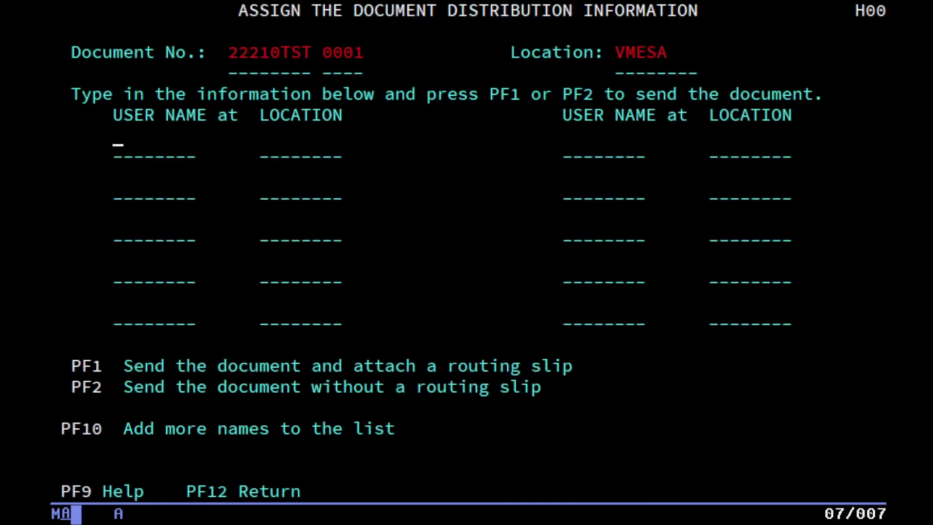
{"action": "type", "text": "sd"}
{"action": "key", "text": "Return"}
{"action": "key", "text": "Tab"}
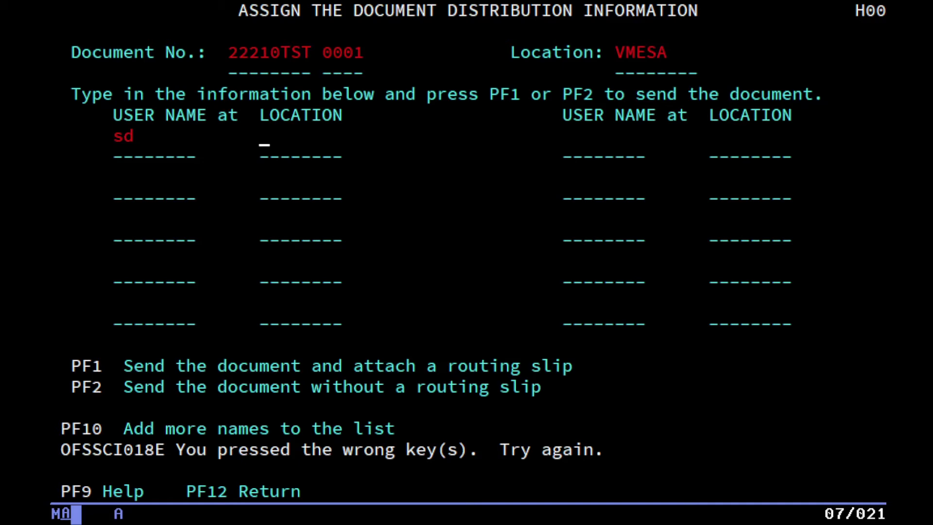
{"action": "key", "text": "F2"}
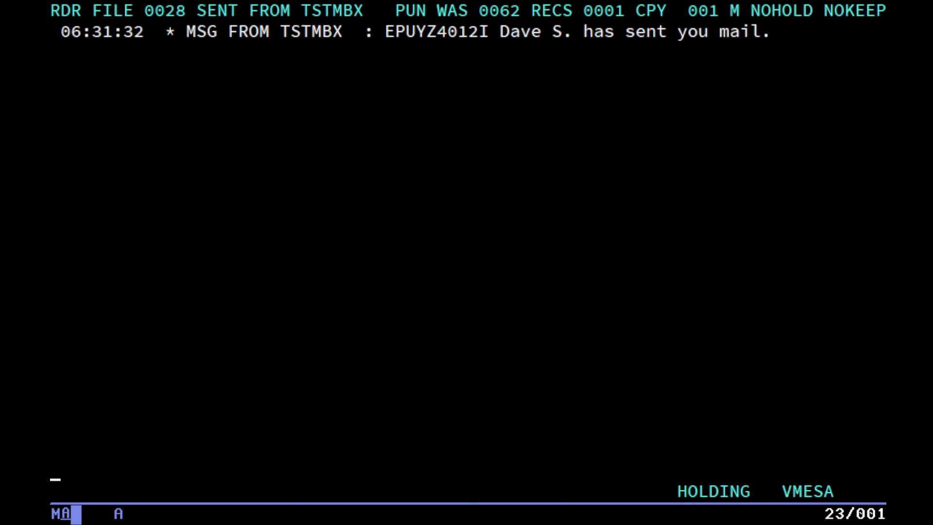
Read the routed document 22210TST0001 from the mail in-basket, then return to the Main Menu.
{"action": "key", "text": "Escape"}
{"action": "key", "text": "F3"}
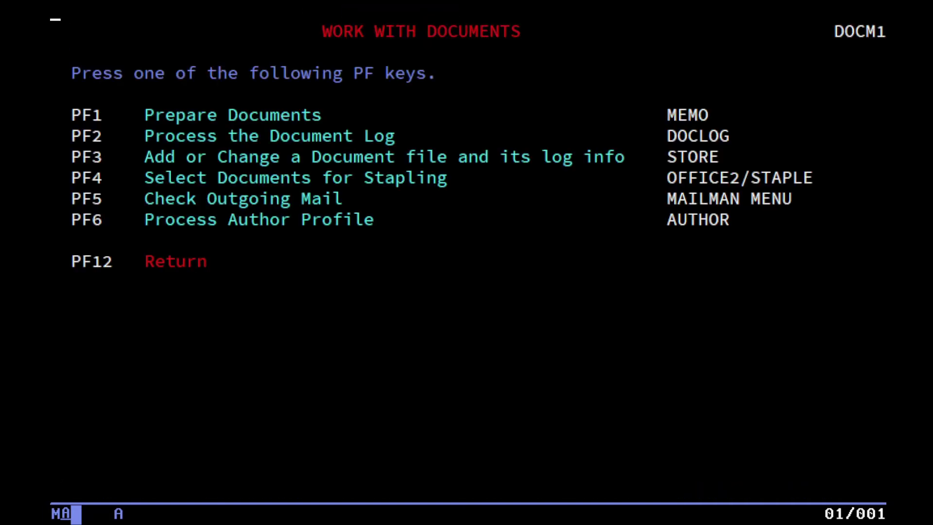
{"action": "key", "text": "F12"}
{"action": "key", "text": "F2"}
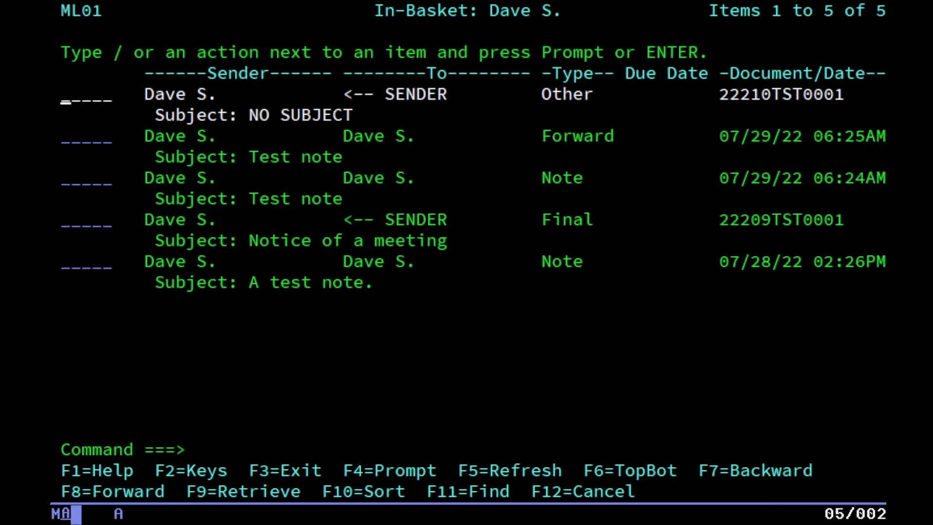
{"action": "key", "text": "Return"}
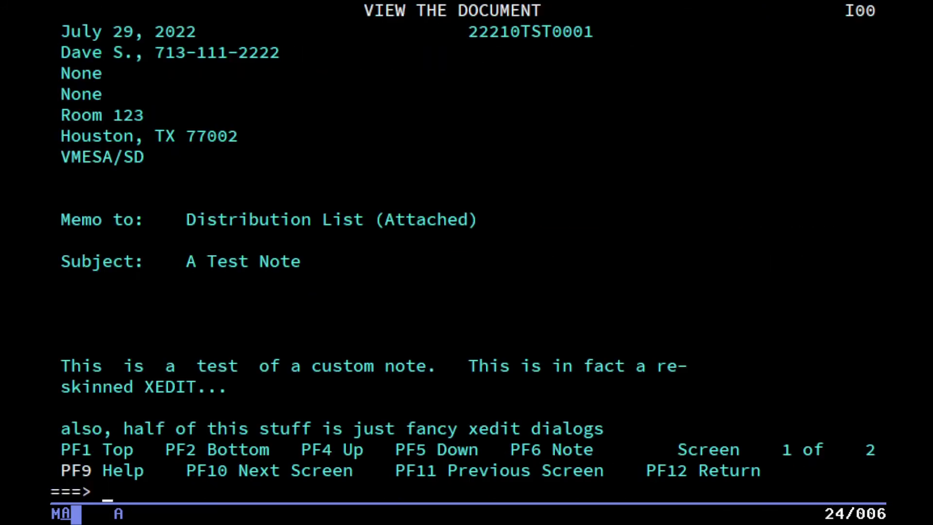
{"action": "key", "text": "F12"}
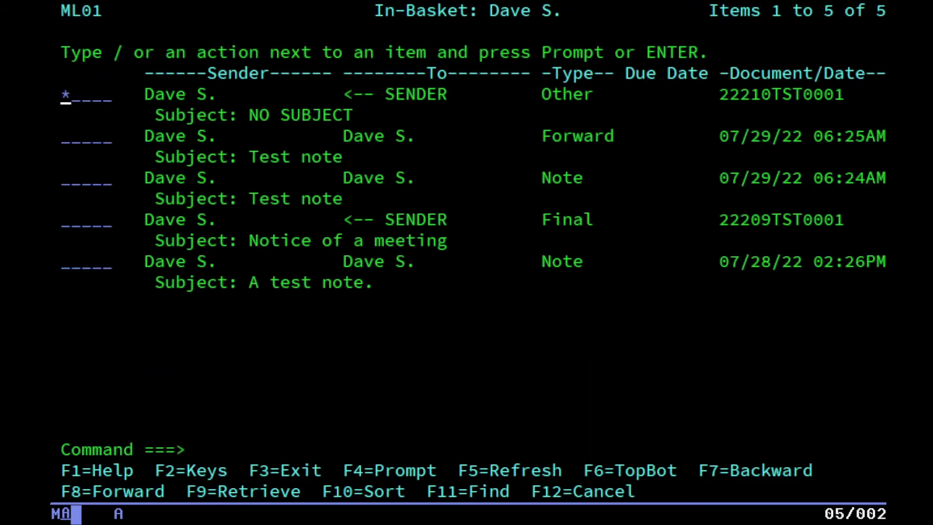
{"action": "key", "text": "F3"}
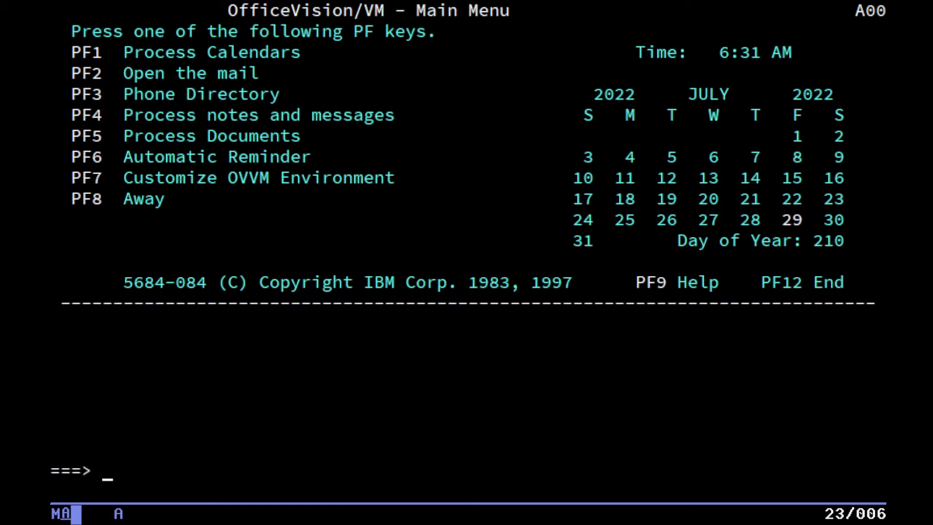
Mark Document Log entry 22210TST0001 for Discard, confirm with option 2, and return to Work With Documents.
{"action": "key", "text": "F5"}
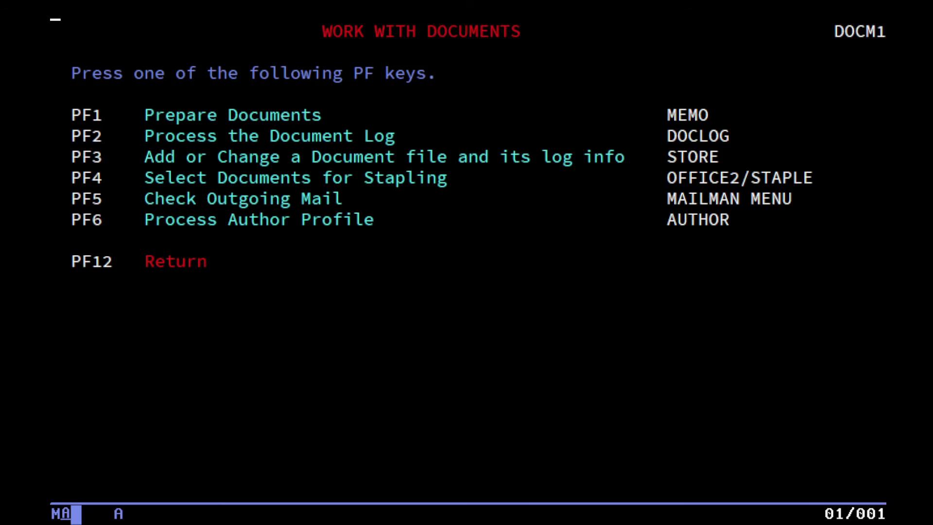
{"action": "key", "text": "F2"}
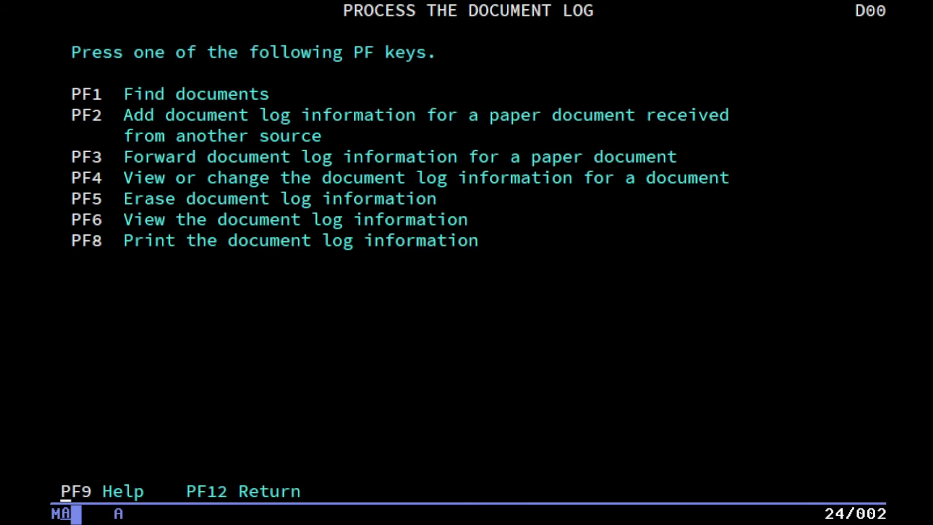
{"action": "key", "text": "F6"}
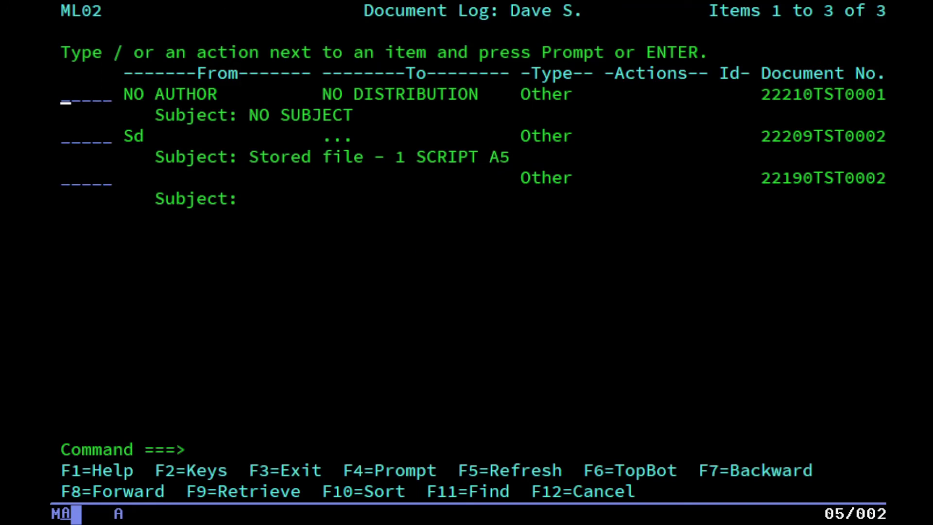
{"action": "key", "text": "F4"}
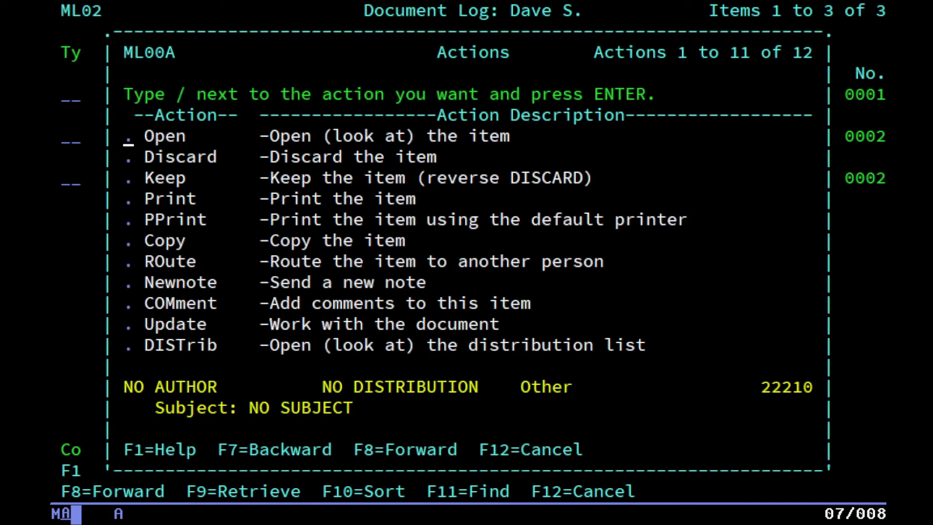
{"action": "left_click", "coordinate": [128, 180]}
{"action": "left_click", "coordinate": [129, 159]}
{"action": "type", "text": "/"}
{"action": "key", "text": "Return"}
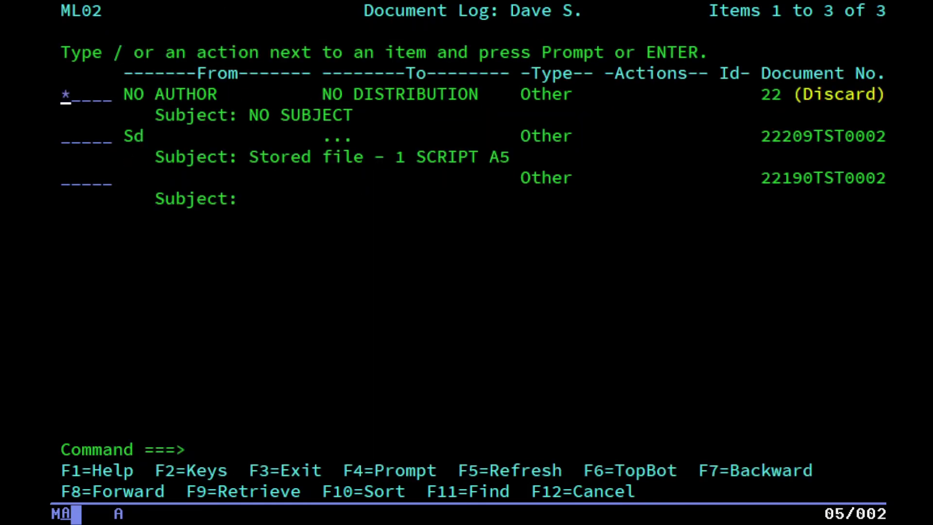
{"action": "key", "text": "F3"}
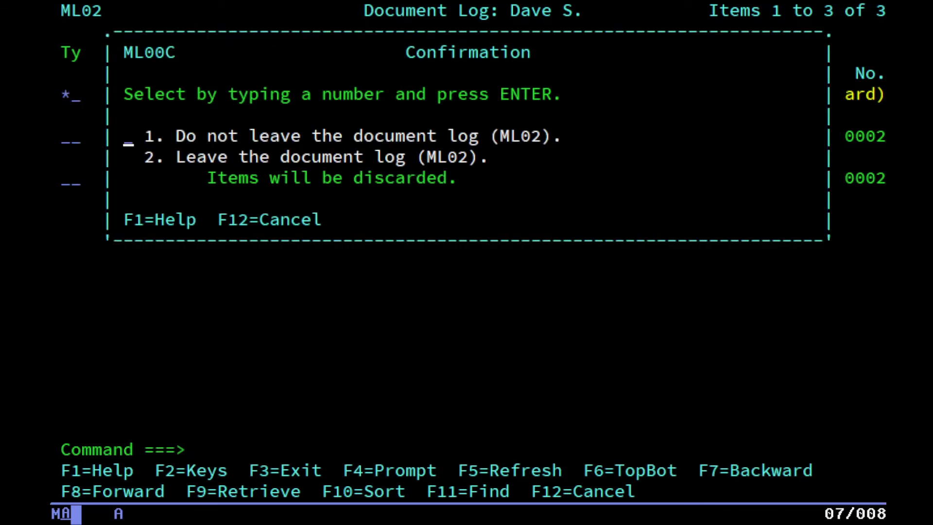
{"action": "type", "text": "2"}
{"action": "key", "text": "Return"}
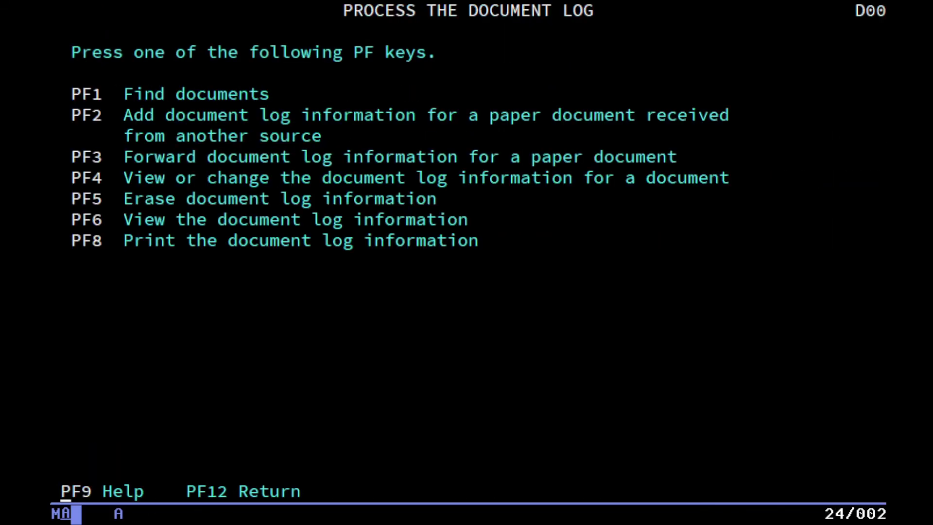
{"action": "key", "text": "F12"}
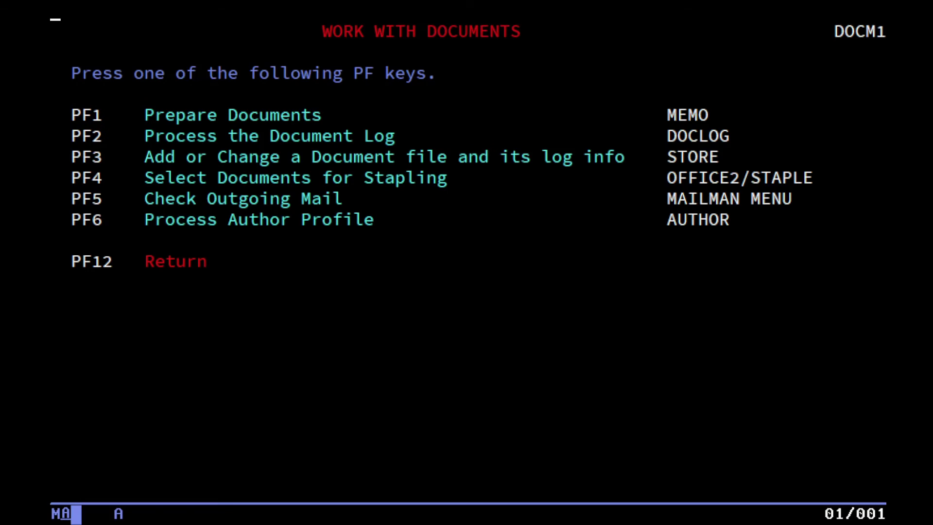
{"action": "key", "text": "F4"}
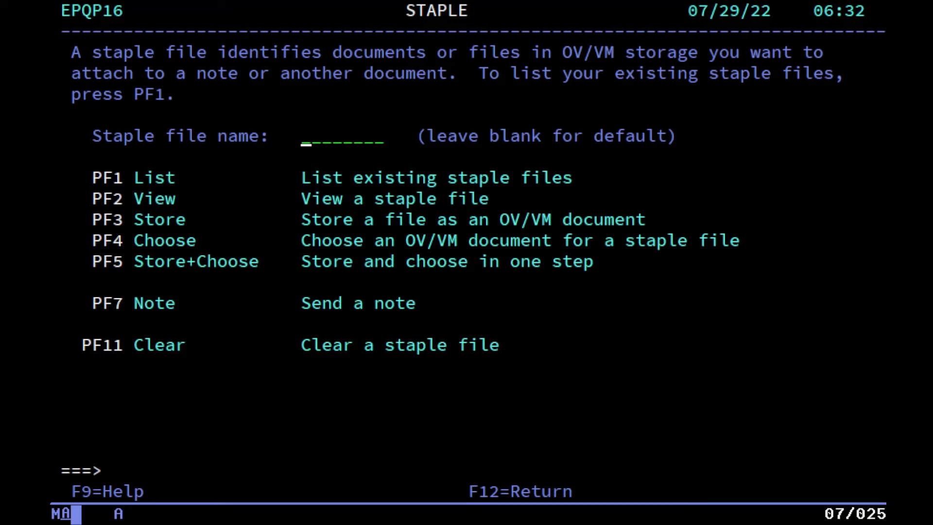
{"action": "key", "text": "F12"}
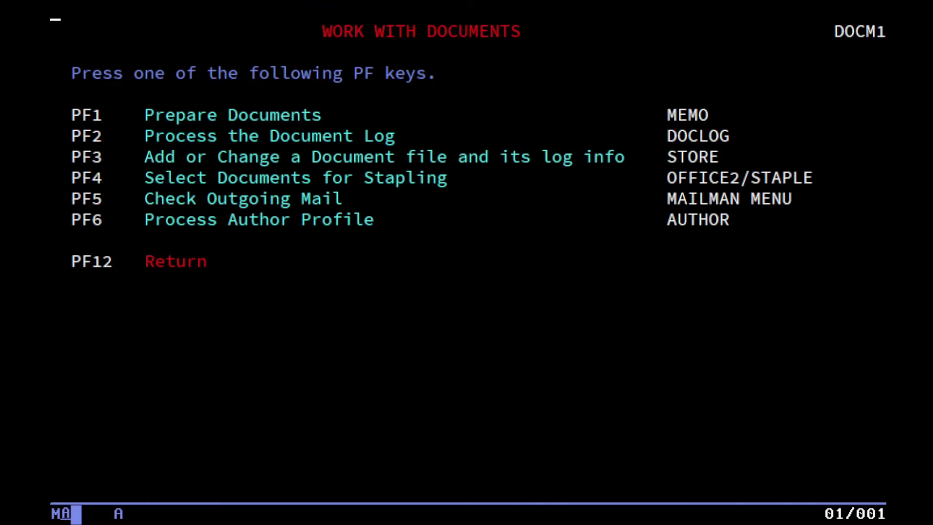
Open the named author profile for editing, file it, and return to the Main Menu.
{"action": "key", "text": "F6"}
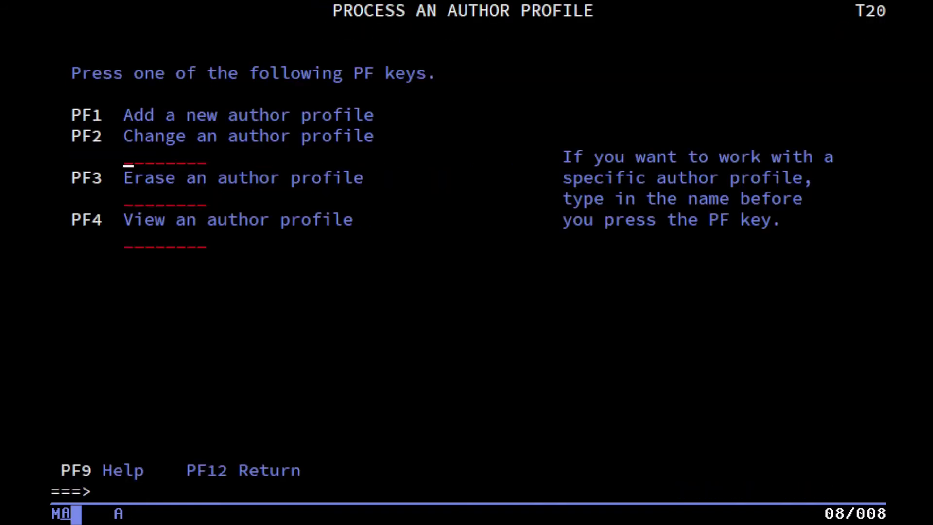
{"action": "type", "text": "sd"}
{"action": "key", "text": "F2"}
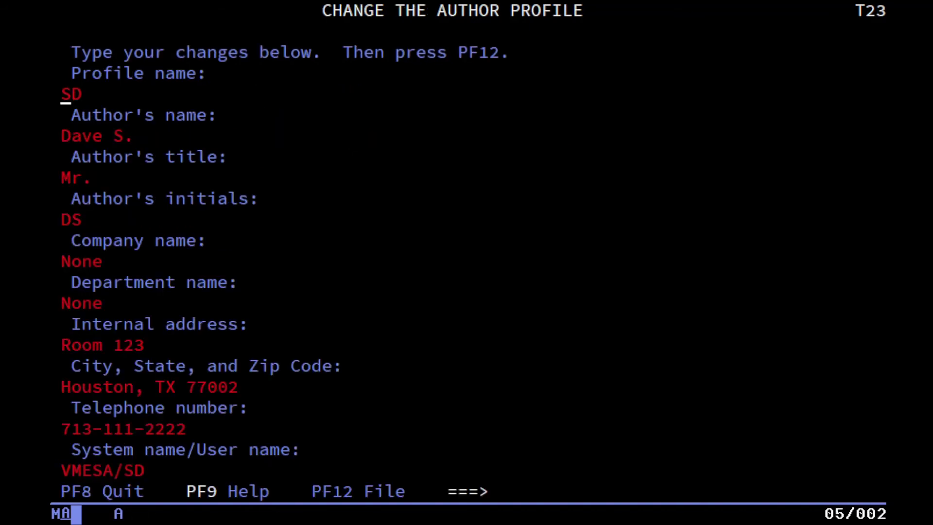
{"action": "key", "text": "F12"}
{"action": "key", "text": "F12"}
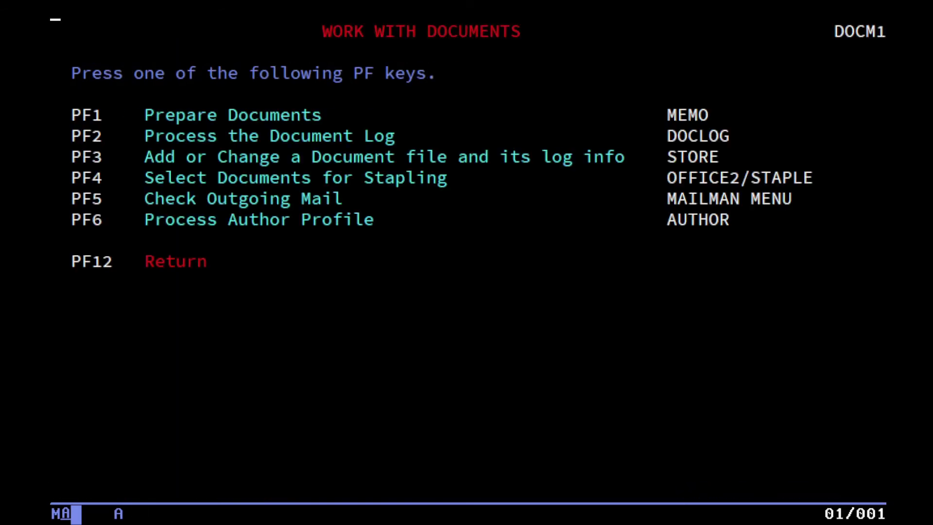
{"action": "key", "text": "F12"}
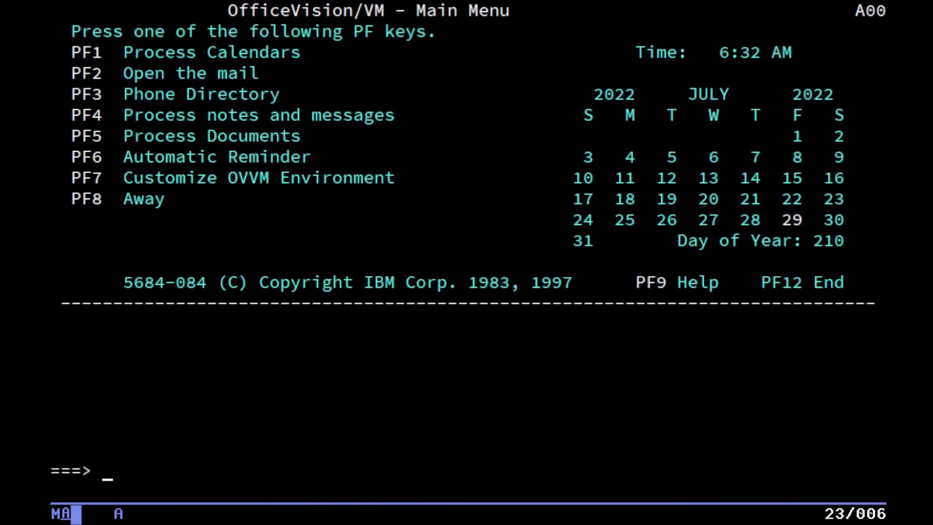
Add a 07/29/22 reminder at 6:33 noting 'this is some random text that we will be reminded of...'.
{"action": "key", "text": "F6"}
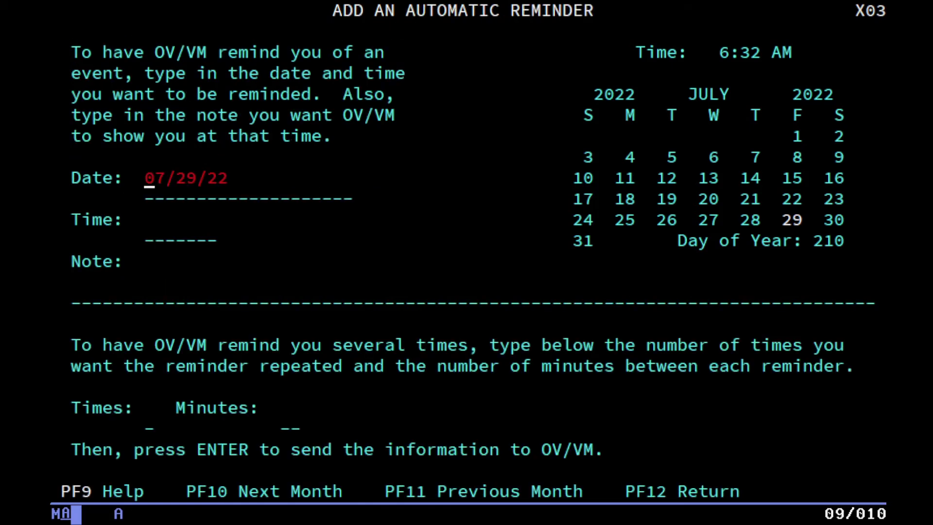
{"action": "left_click", "coordinate": [149, 224]}
{"action": "type", "text": "6:33"}
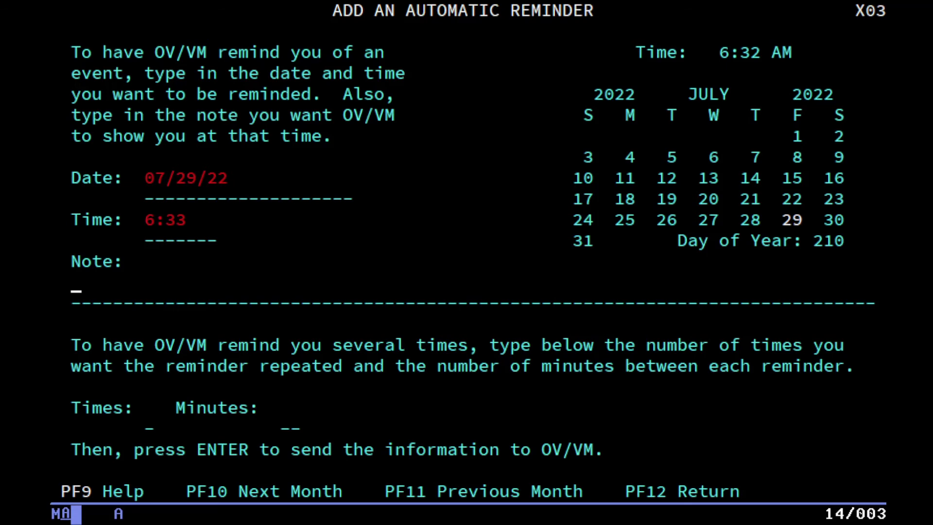
{"action": "type", "text": "this is some rnao"}
{"action": "key", "text": "BackSpace"}
{"action": "key", "text": "BackSpace"}
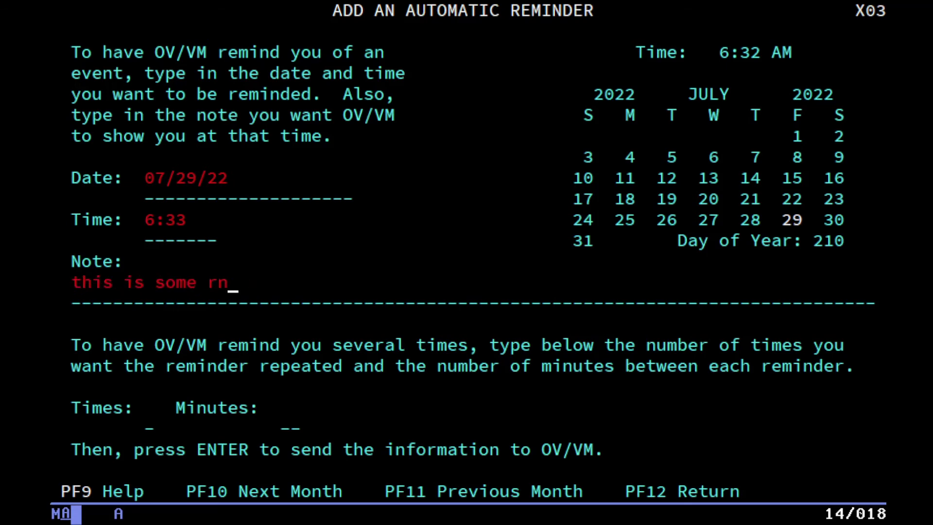
{"action": "type", "text": "adom"}
{"action": "key", "text": "BackSpace"}
{"action": "key", "text": "BackSpace"}
{"action": "key", "text": "BackSpace"}
{"action": "key", "text": "BackSpace"}
{"action": "type", "text": "a"}
{"action": "key", "text": "BackSpace"}
{"action": "key", "text": "BackSpace"}
{"action": "type", "text": "andom t"}
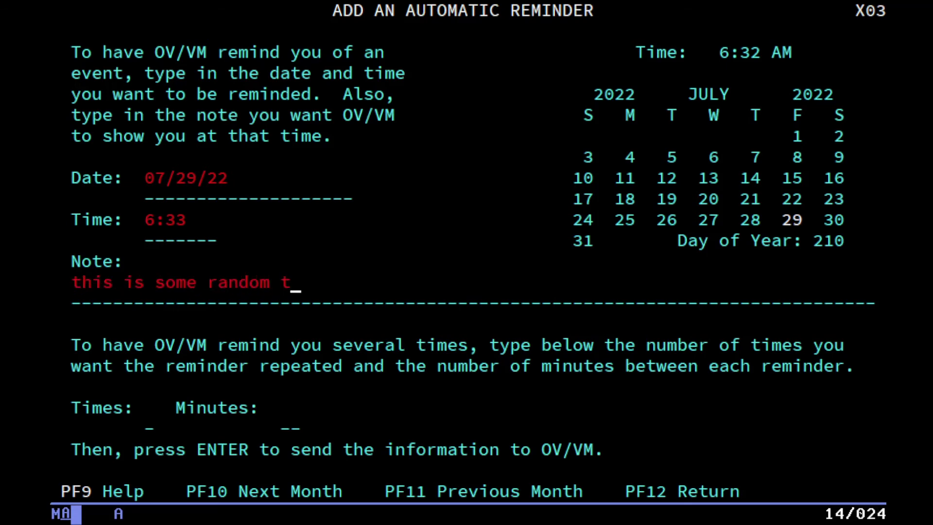
{"action": "type", "text": "ext"}
{"action": "key", "text": "BackSpace"}
{"action": "key", "text": "BackSpace"}
{"action": "key", "text": "BackSpace"}
{"action": "type", "text": "ext that we wi"}
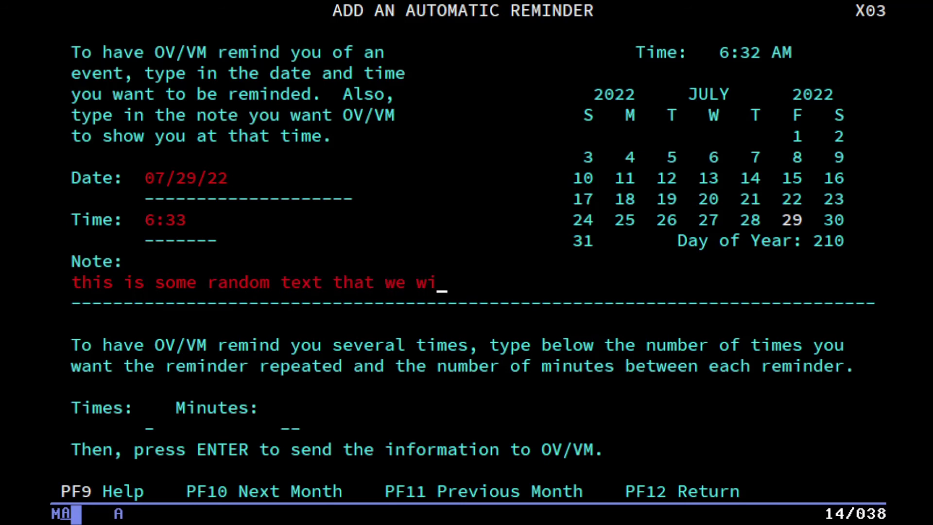
{"action": "type", "text": "ll be remidne"}
{"action": "key", "text": "BackSpace"}
{"action": "key", "text": "BackSpace"}
{"action": "key", "text": "BackSpace"}
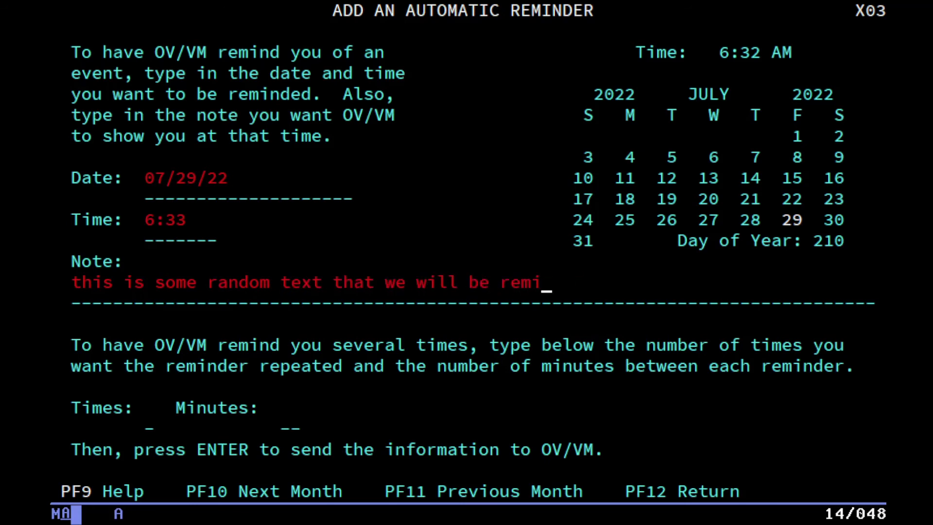
{"action": "type", "text": "nded of..."}
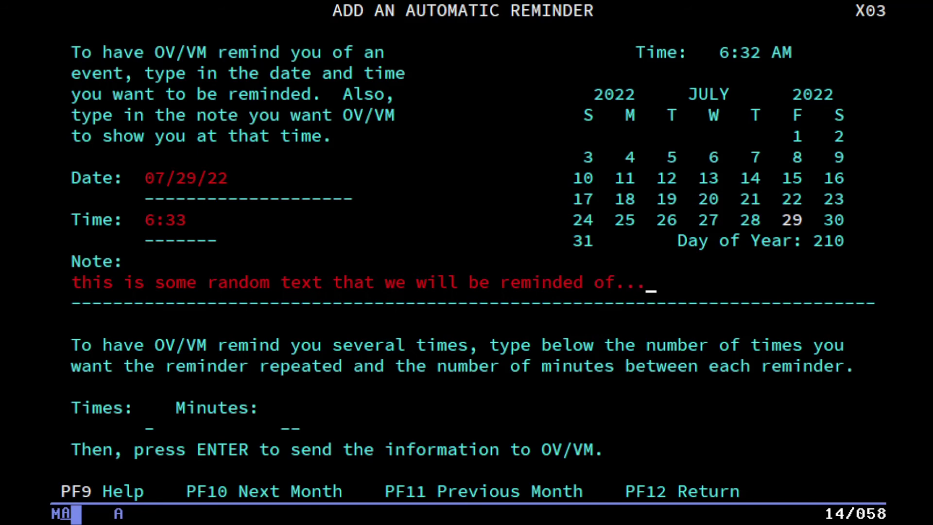
{"action": "key", "text": "Return"}
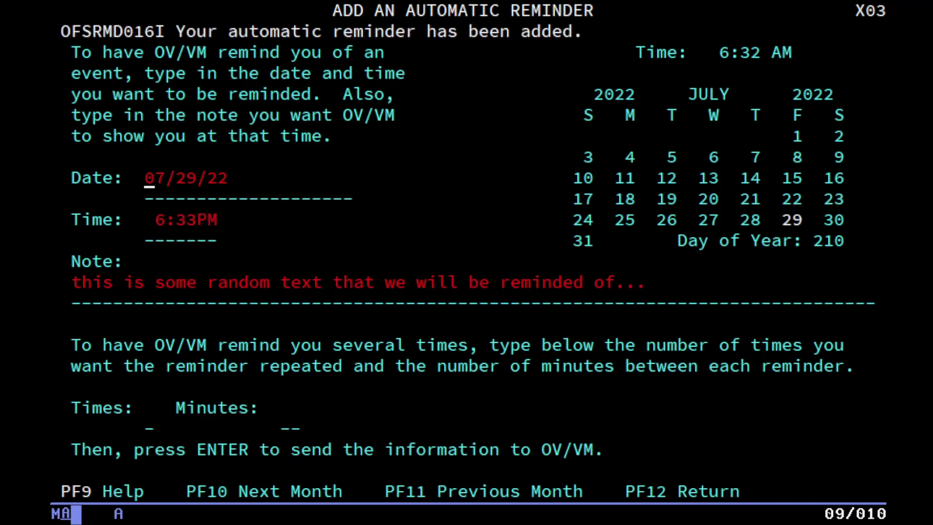
{"action": "key", "text": "F12"}
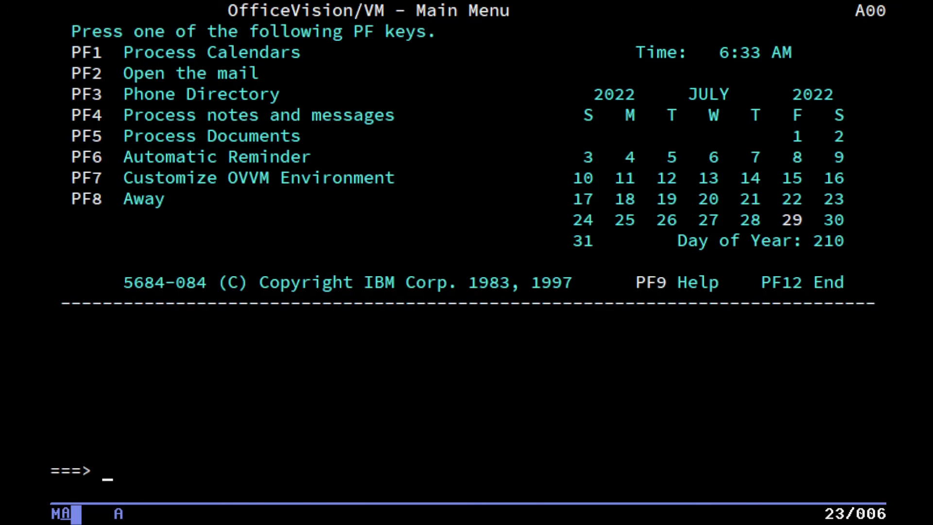
{"action": "key", "text": "Return"}
{"action": "key", "text": "Up"}
{"action": "key", "text": "Up"}
{"action": "key", "text": "Up"}
{"action": "key", "text": "Up"}
{"action": "key", "text": "Up"}
{"action": "left_click", "coordinate": [107, 476]}
Add a second reminder at 6:34 with the note 'test test test'.
{"action": "key", "text": "F6"}
{"action": "key", "text": "Tab"}
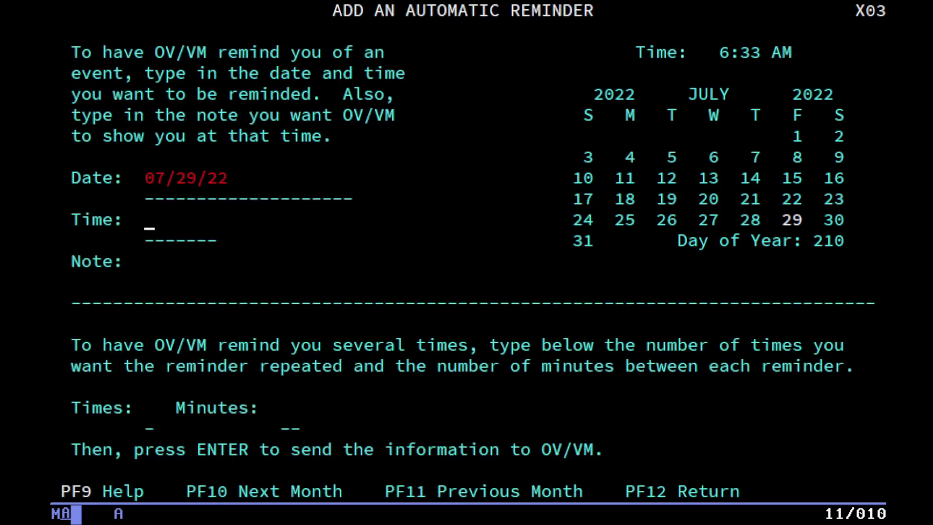
{"action": "type", "text": "6:34"}
{"action": "key", "text": "Tab"}
{"action": "type", "text": "test t"}
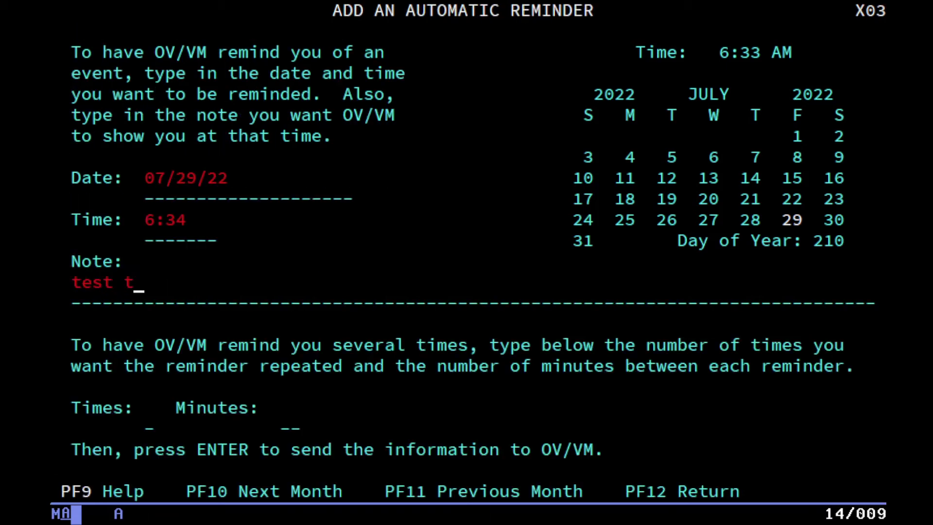
{"action": "type", "text": "est test te"}
{"action": "key", "text": "Return"}
{"action": "key", "text": "F12"}
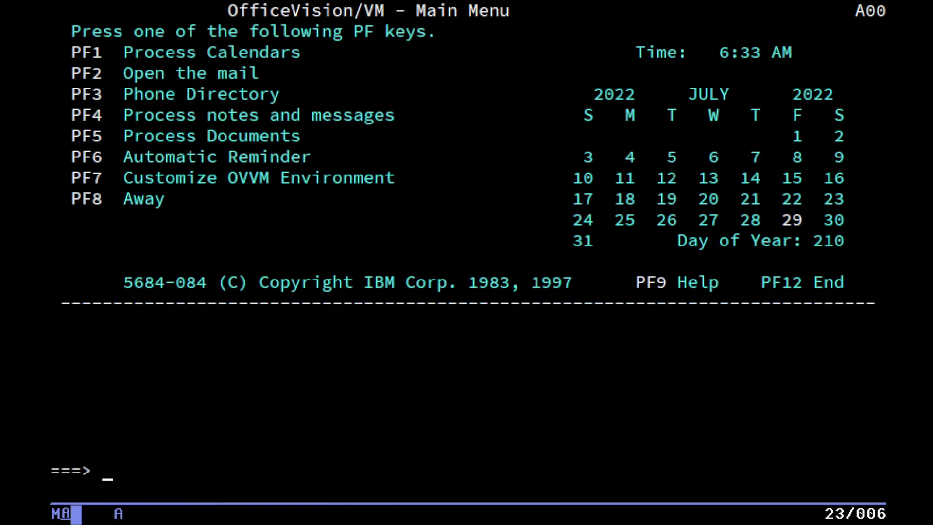
Review the nickname list, author profile and distribution list screens under control files.
{"action": "key", "text": "F7"}
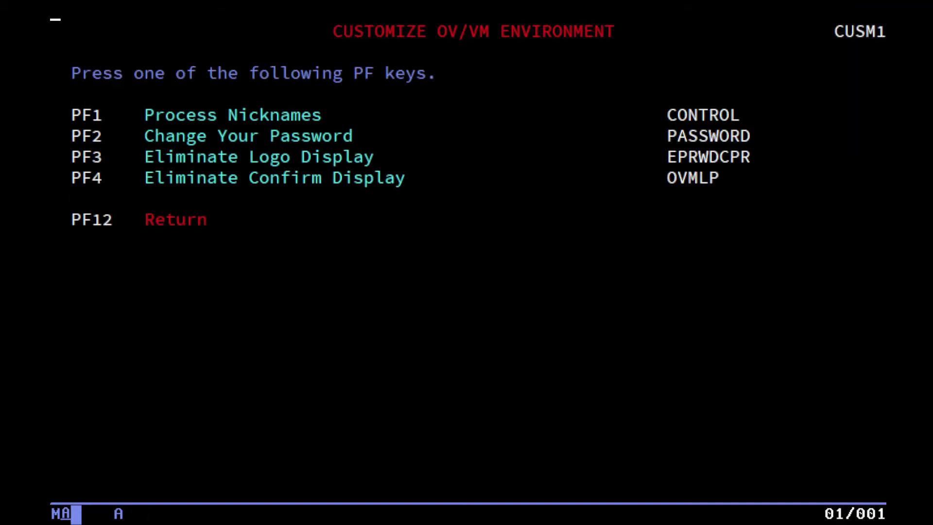
{"action": "key", "text": "F1"}
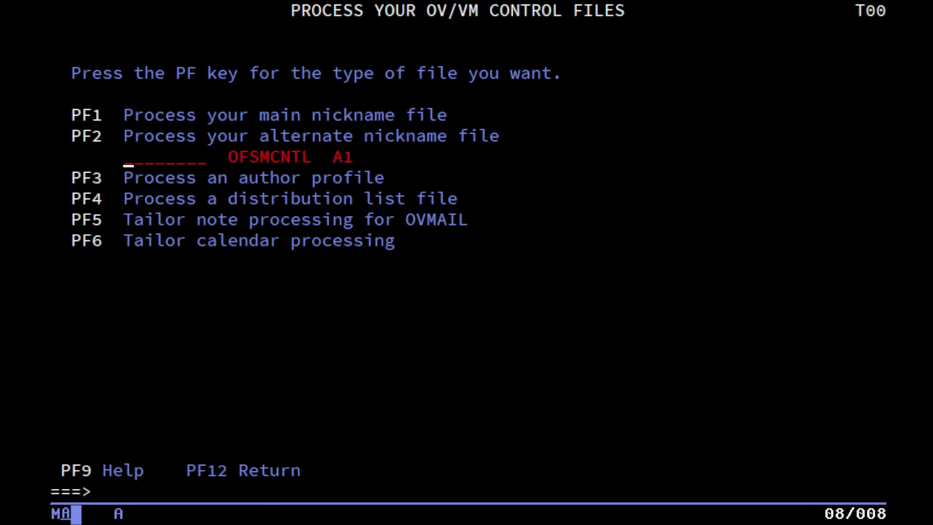
{"action": "key", "text": "F1"}
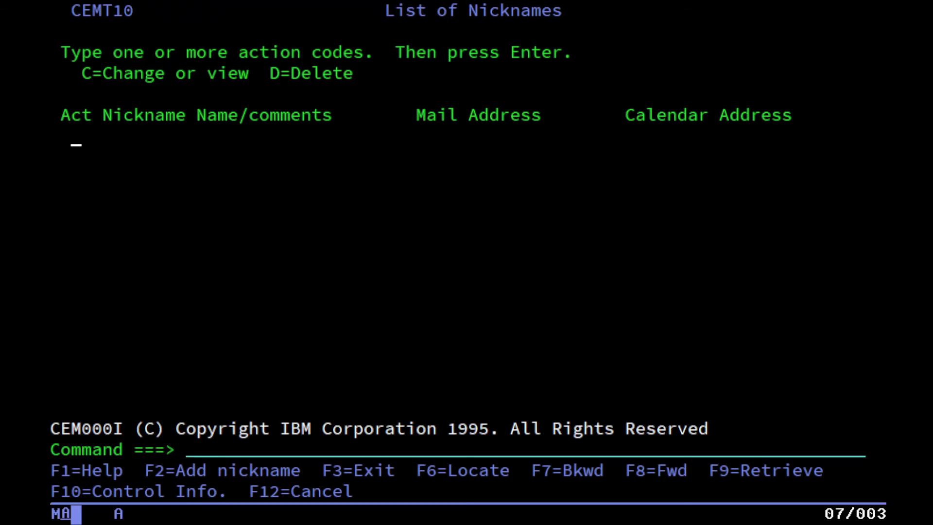
{"action": "key", "text": "F3"}
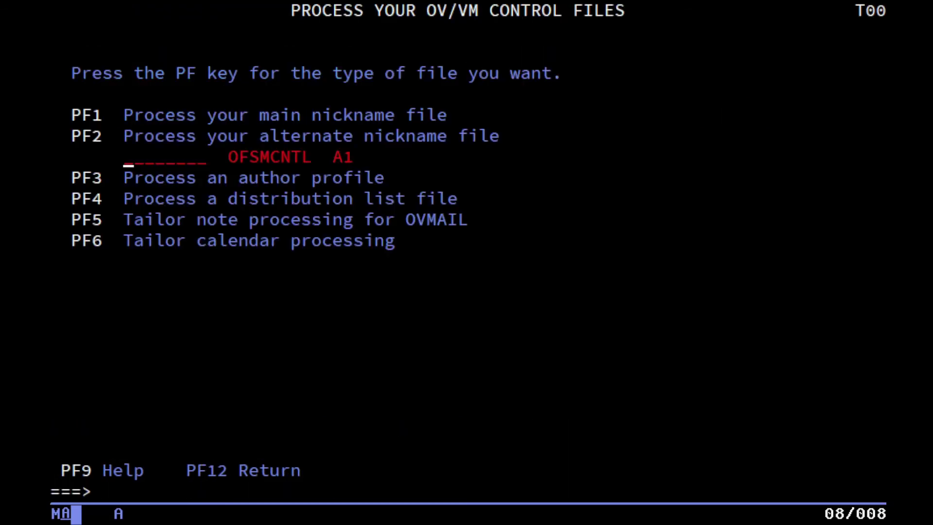
{"action": "key", "text": "F3"}
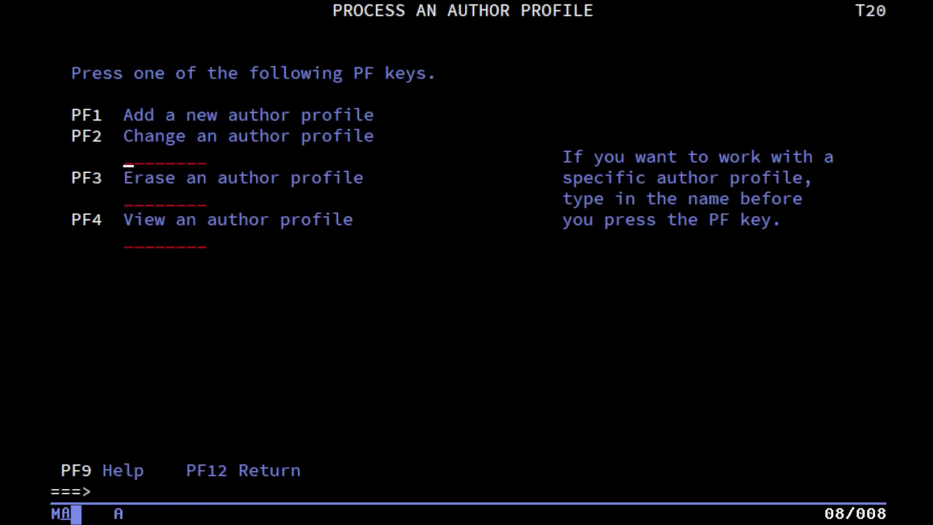
{"action": "key", "text": "F12"}
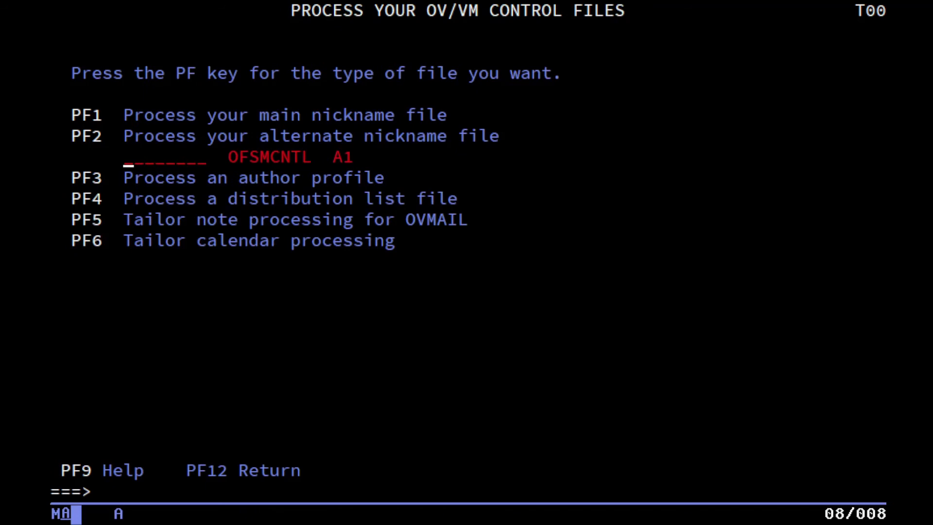
{"action": "key", "text": "F4"}
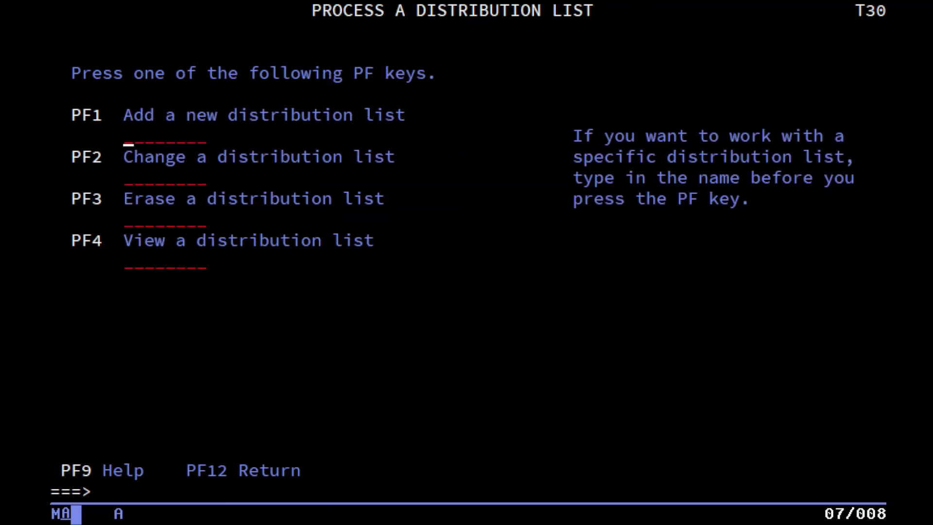
{"action": "key", "text": "F12"}
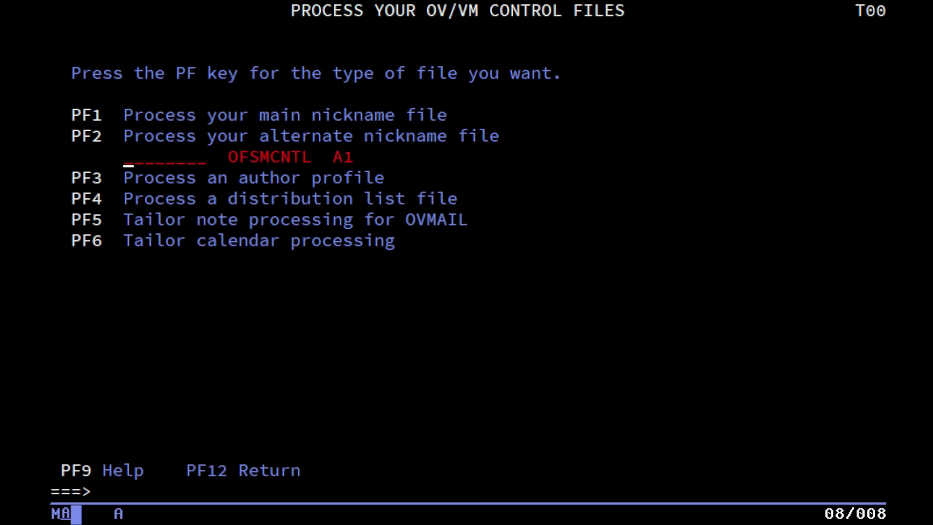
Review OVMAIL note-processing tailoring and its note-creation function key settings.
{"action": "key", "text": "F5"}
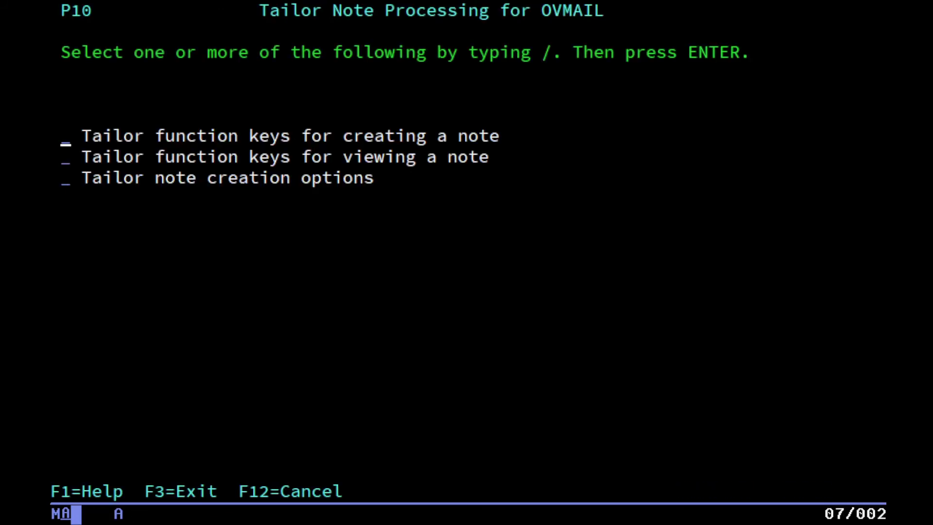
{"action": "type", "text": "/"}
{"action": "key", "text": "Return"}
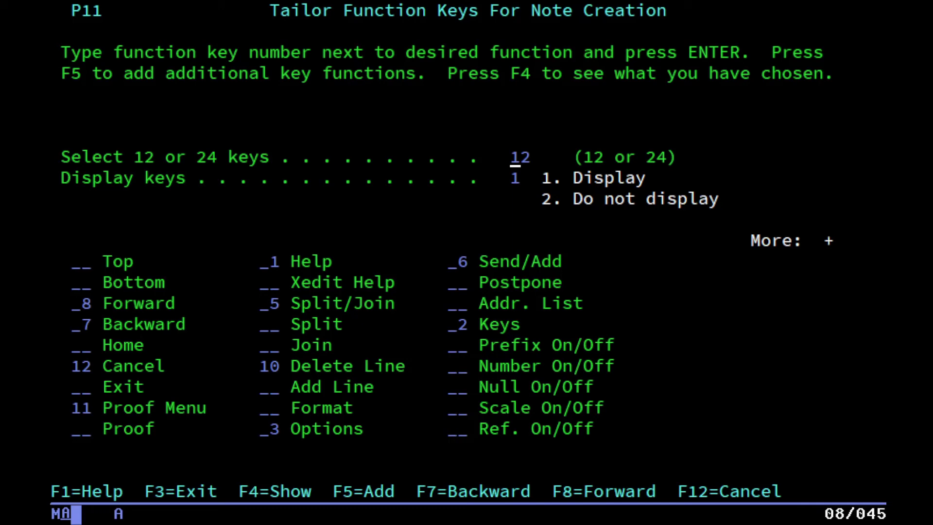
{"action": "key", "text": "Return"}
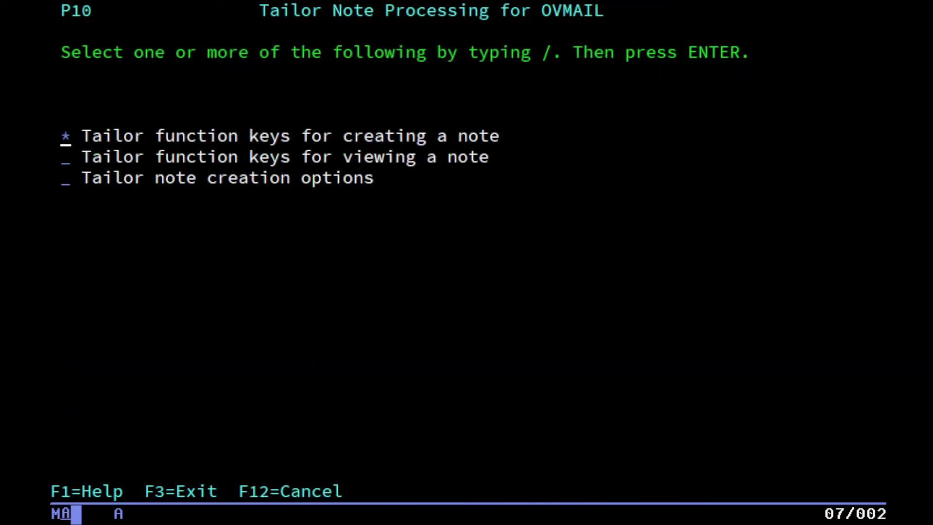
{"action": "key", "text": "F12"}
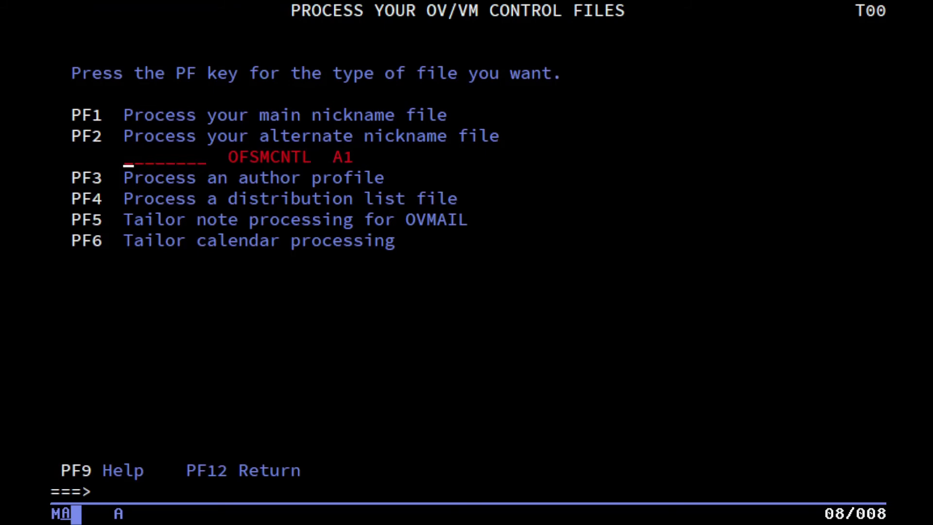
Inspect the other calendar options (8:30AM–5:15PM work day) and back out without saving.
{"action": "key", "text": "F6"}
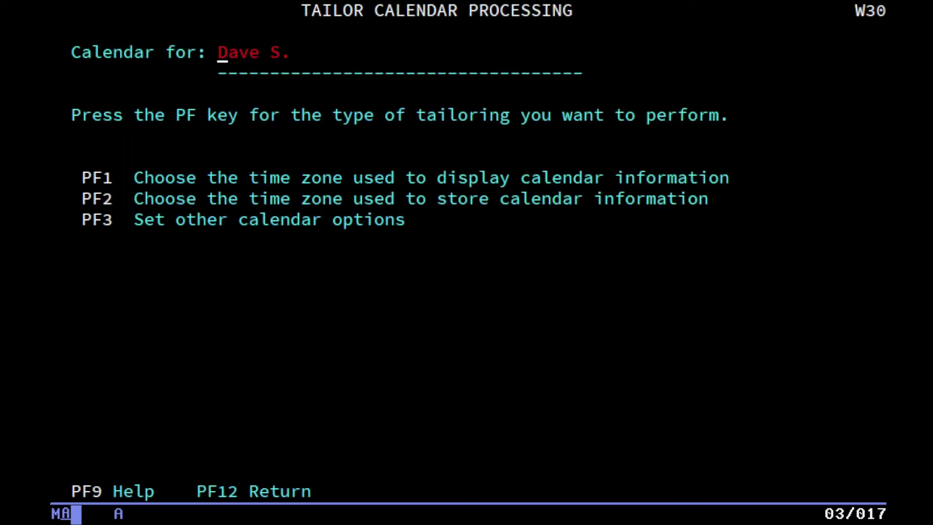
{"action": "key", "text": "F3"}
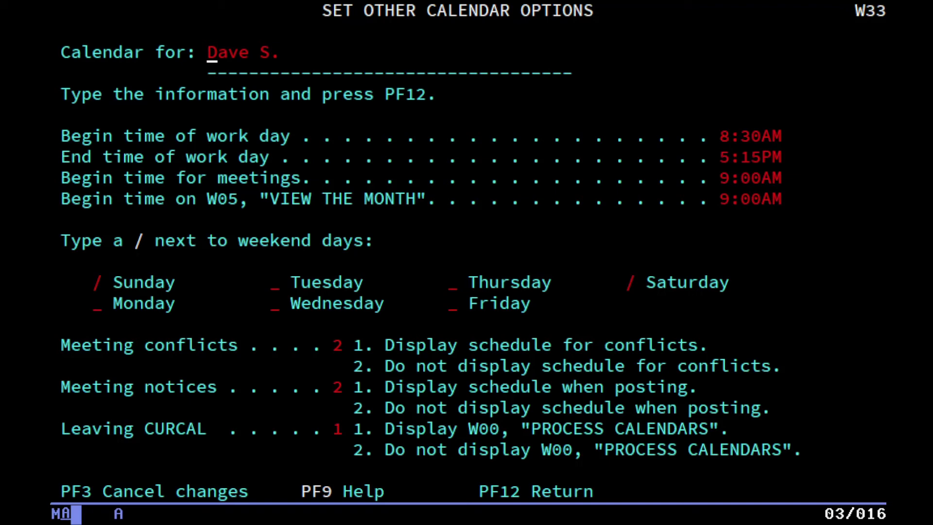
{"action": "key", "text": "F12"}
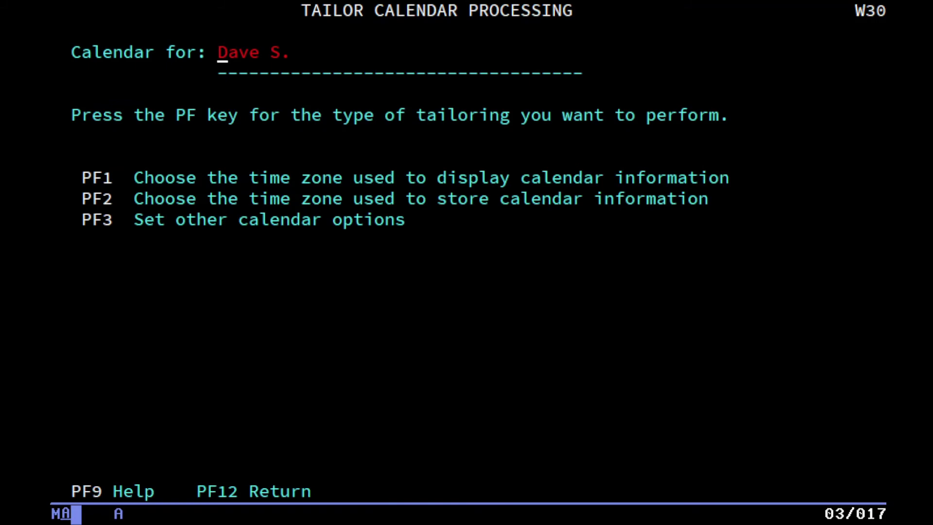
{"action": "key", "text": "F3"}
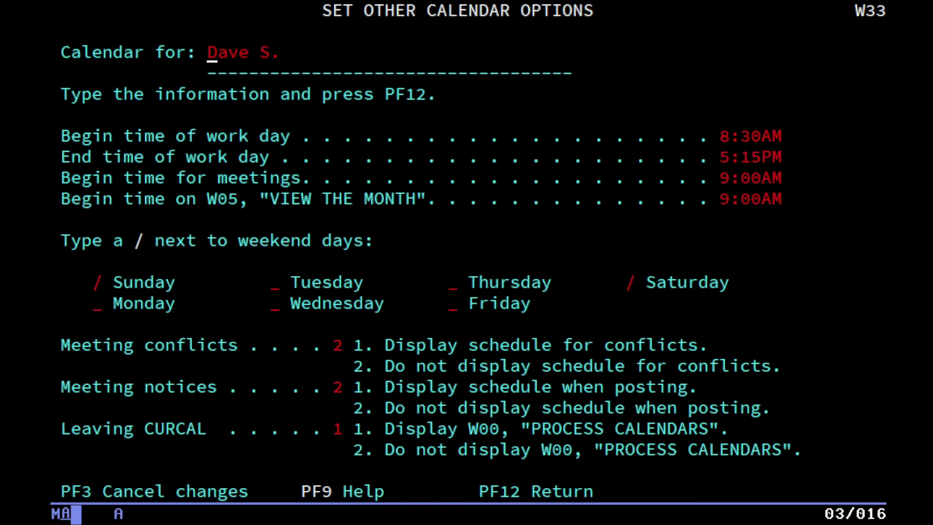
{"action": "key", "text": "F12"}
{"action": "key", "text": "F12"}
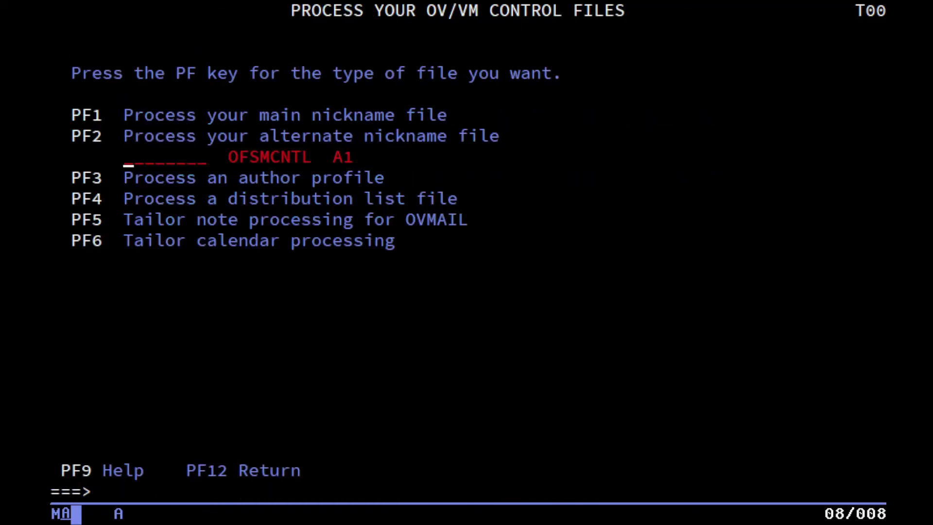
{"action": "key", "text": "F12"}
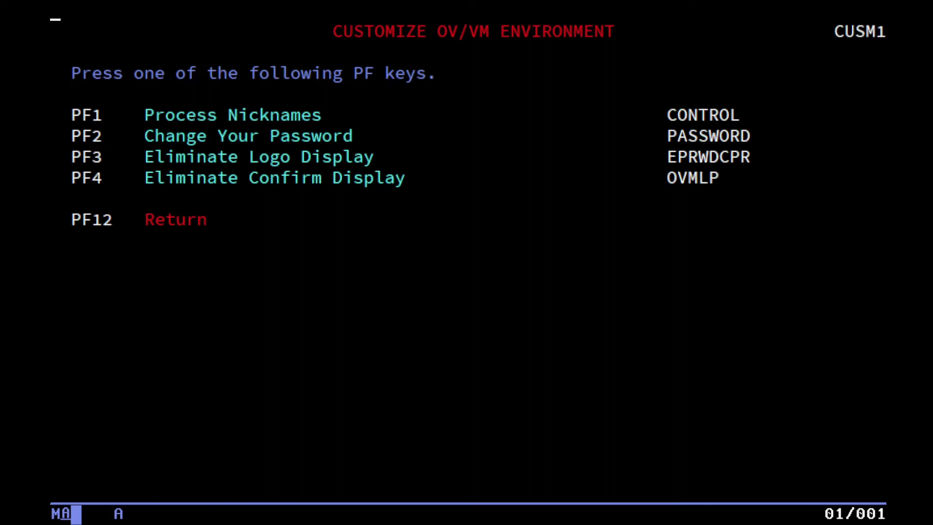
{"action": "key", "text": "F12"}
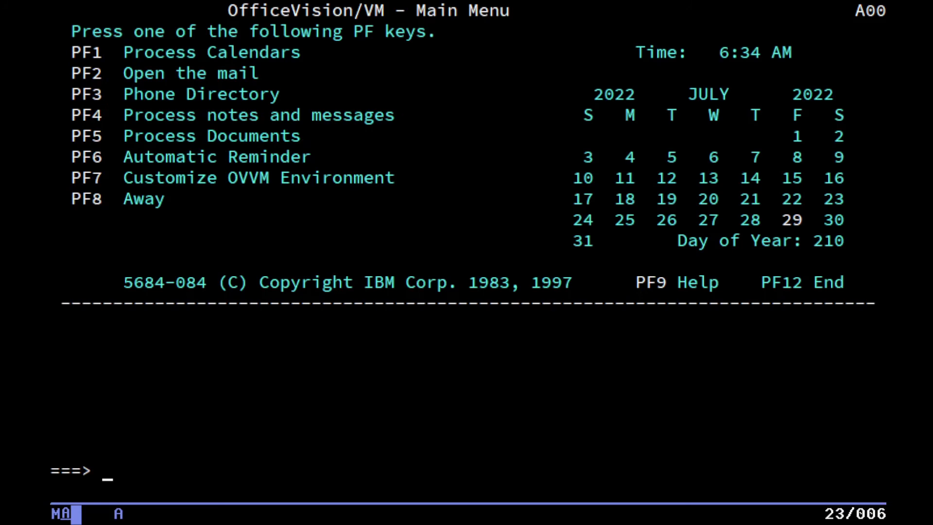
{"action": "key", "text": "F8"}
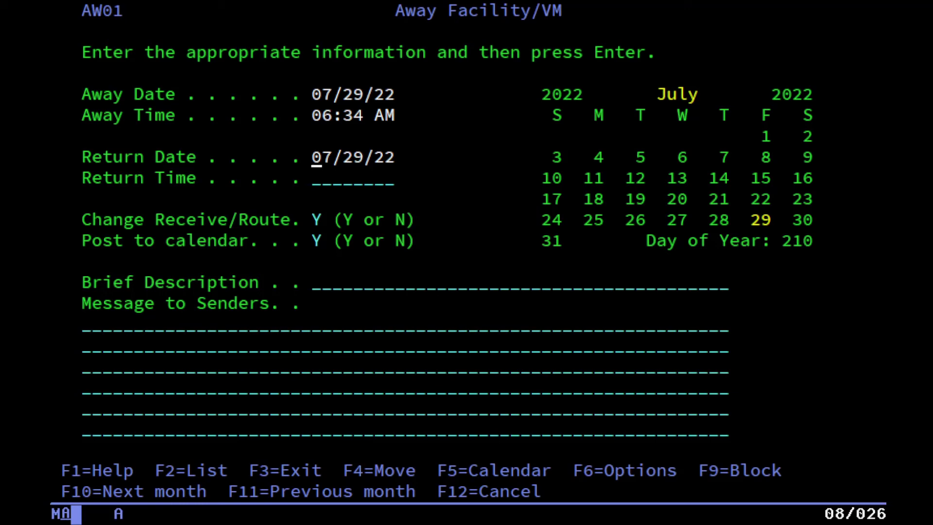
{"action": "key", "text": "F3"}
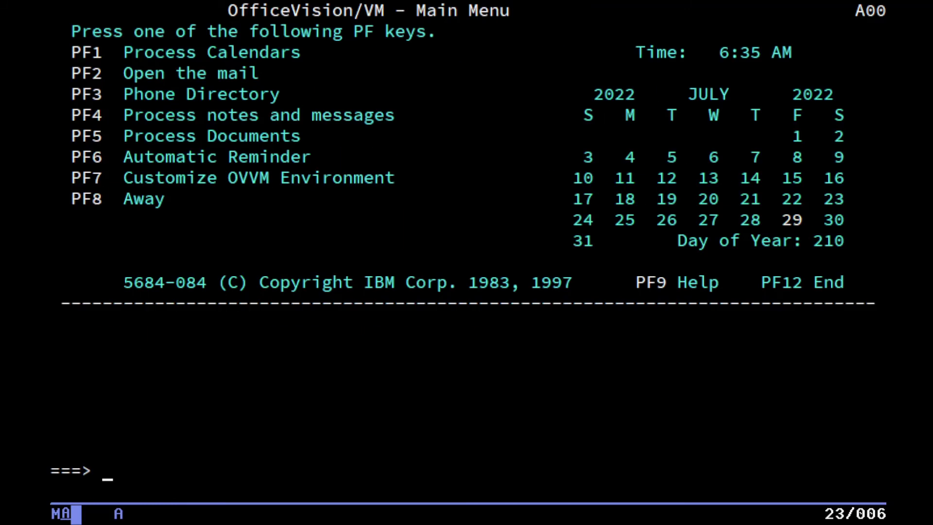
Exit to CMS and restart OfficeVision with the office command.
{"action": "key", "text": "F12"}
{"action": "type", "text": "offifce"}
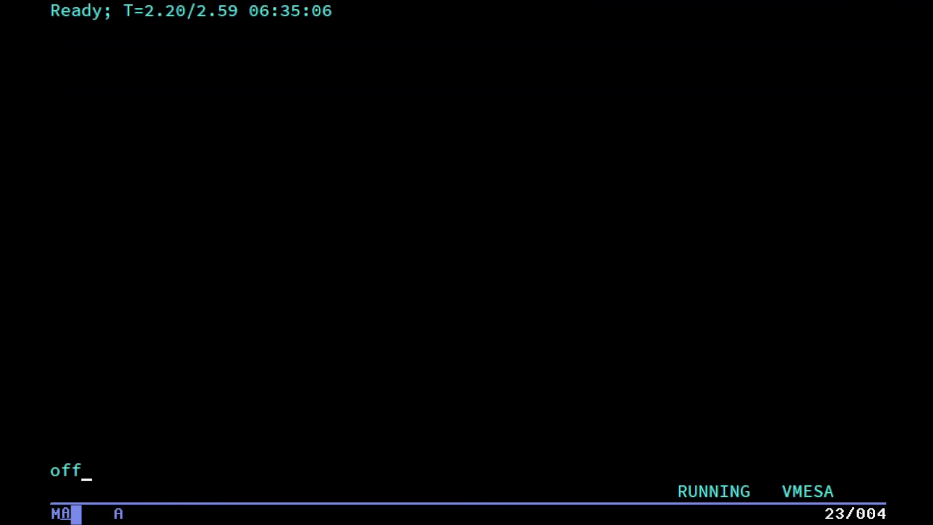
{"action": "key", "text": "BackSpace"}
{"action": "key", "text": "BackSpace"}
{"action": "key", "text": "BackSpace"}
{"action": "type", "text": "ce"}
{"action": "key", "text": "Return"}
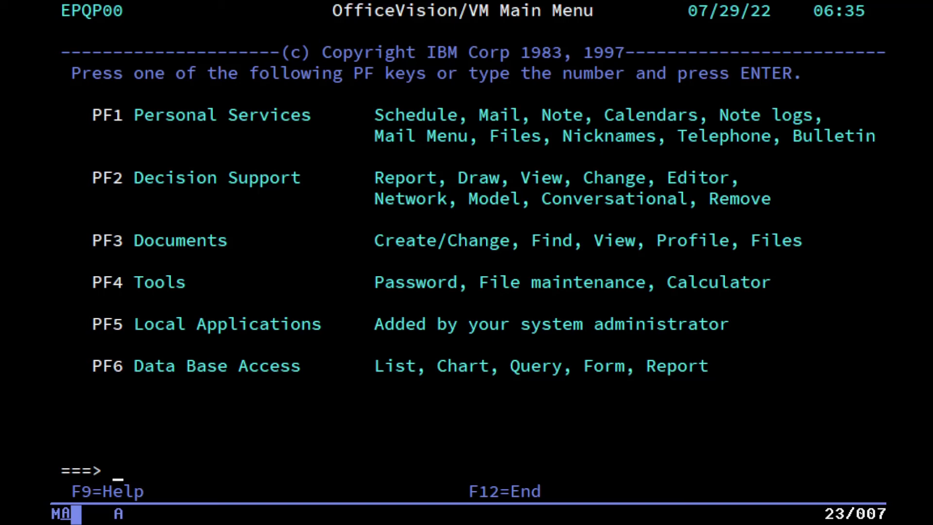
Browse Personal Services: today's schedule, the mail in-basket and calendar processing.
{"action": "key", "text": "F1"}
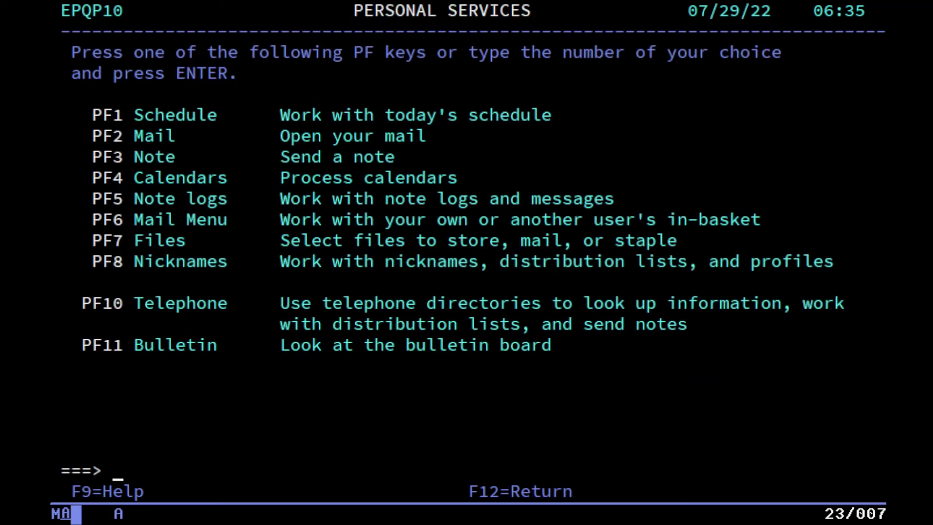
{"action": "key", "text": "F1"}
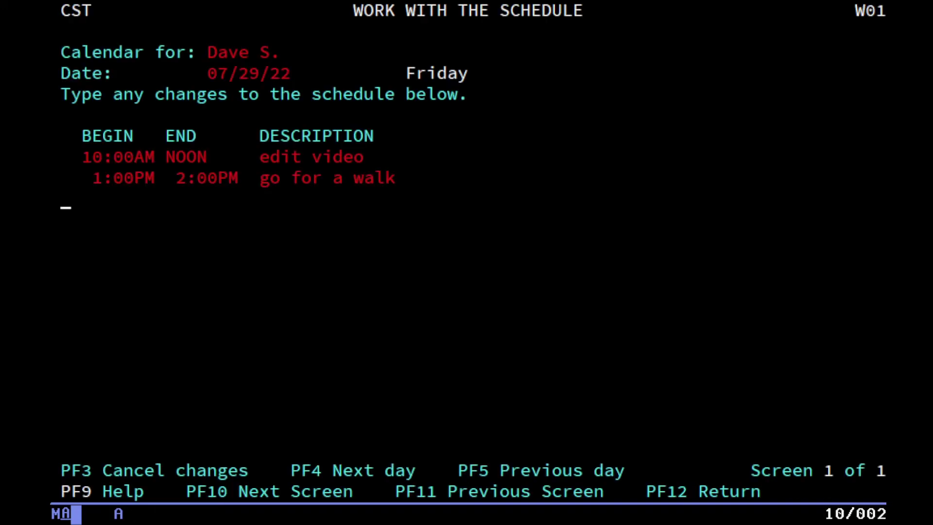
{"action": "key", "text": "F12"}
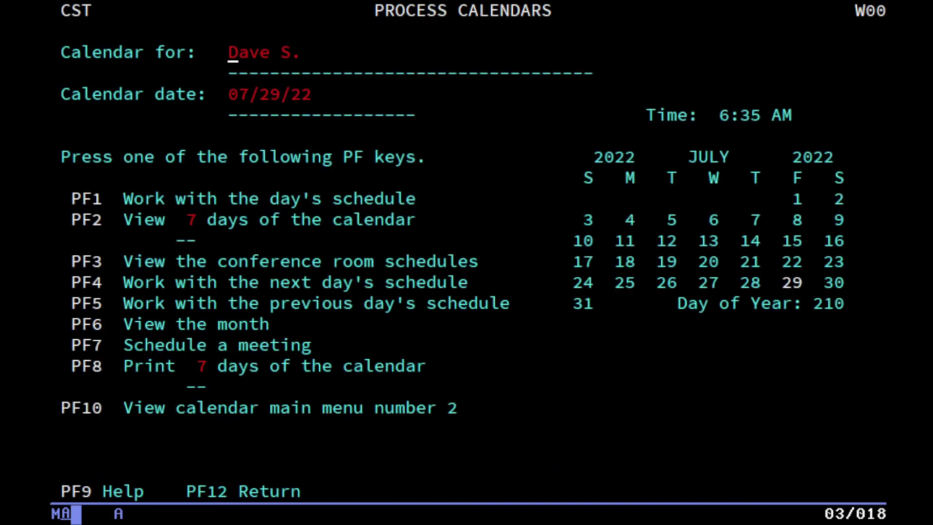
{"action": "key", "text": "F12"}
{"action": "key", "text": "F2"}
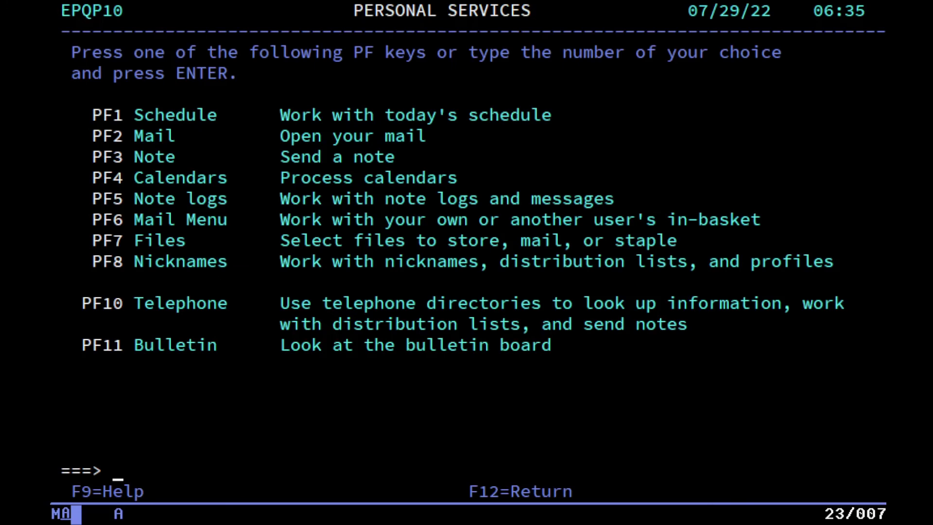
{"action": "key", "text": "F4"}
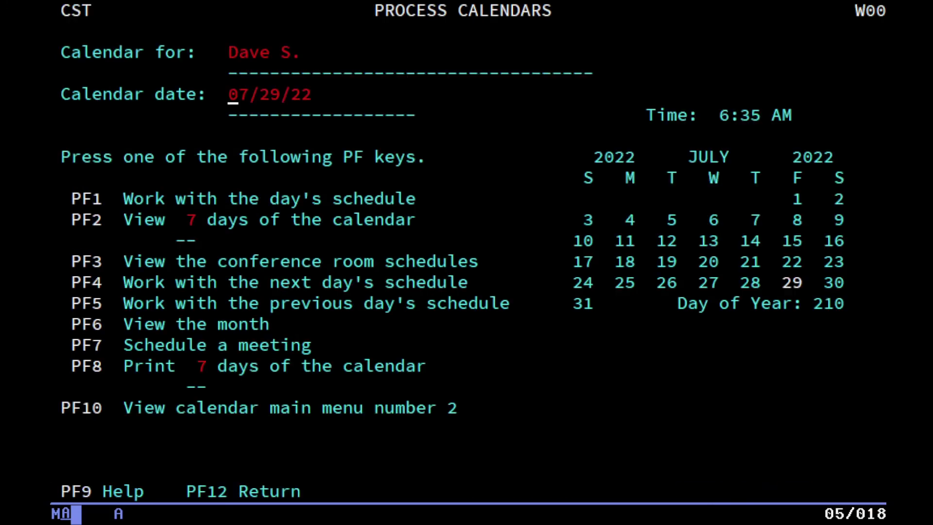
{"action": "key", "text": "F12"}
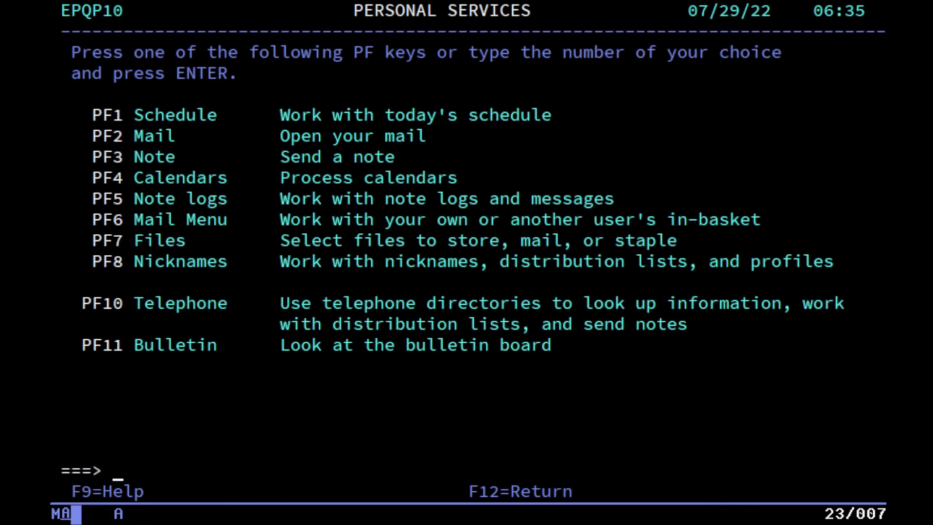
{"action": "key", "text": "F1"}
{"action": "key", "text": "F12"}
{"action": "key", "text": "F12"}
Check the in-basket mail menu and its authorized-user list, then try the telephone directory.
{"action": "key", "text": "F6"}
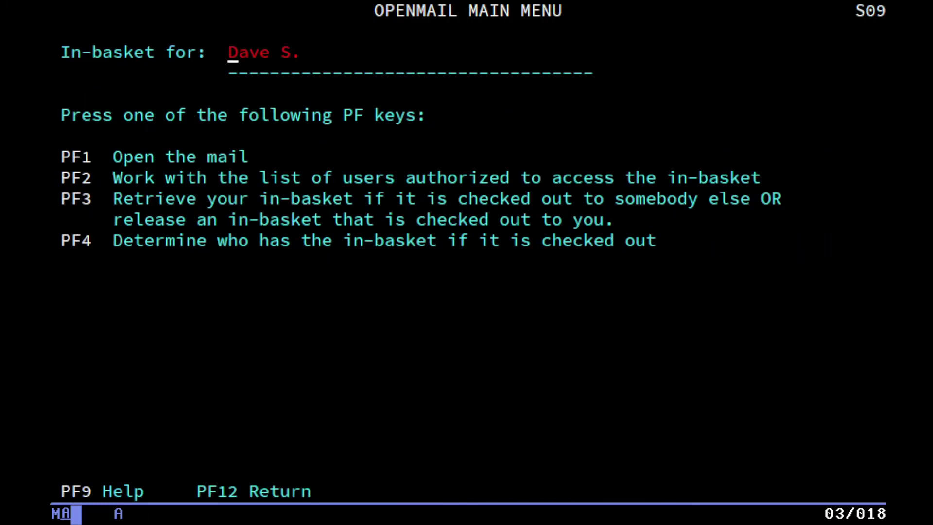
{"action": "key", "text": "F1"}
{"action": "key", "text": "F12"}
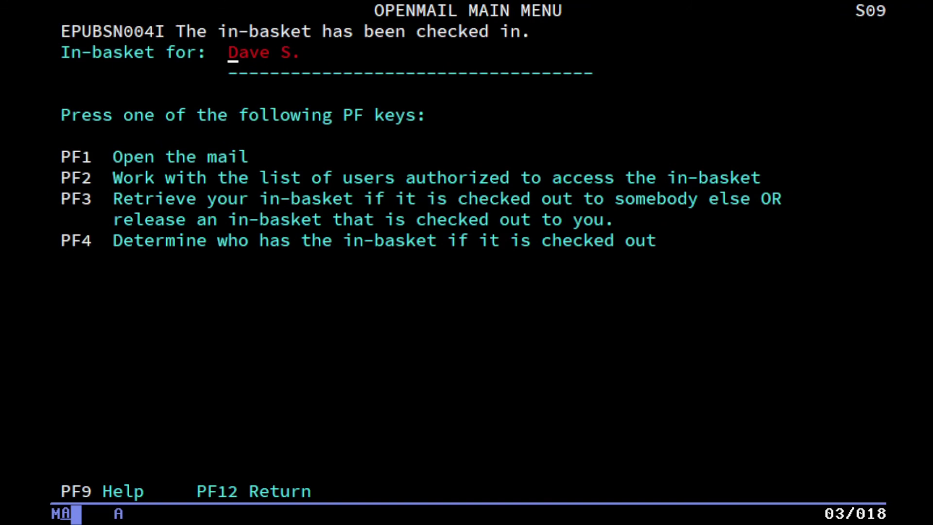
{"action": "key", "text": "F2"}
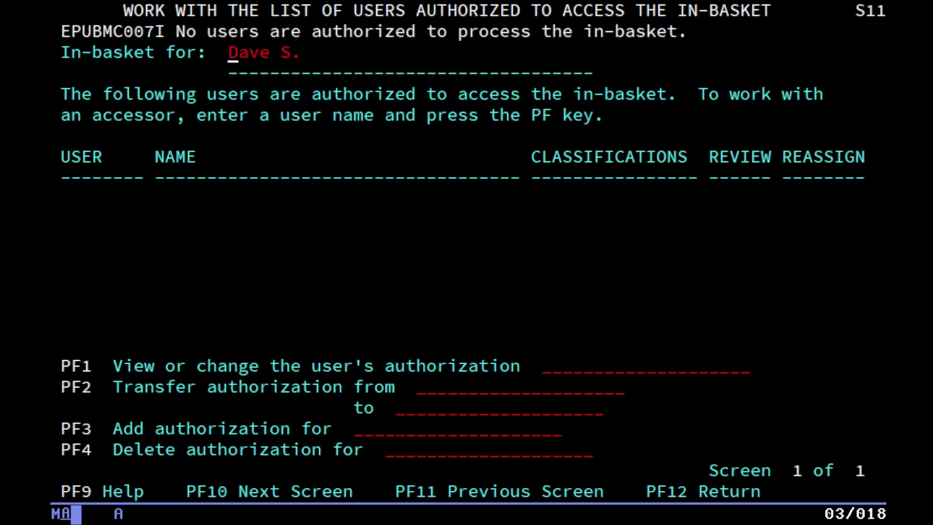
{"action": "key", "text": "F12"}
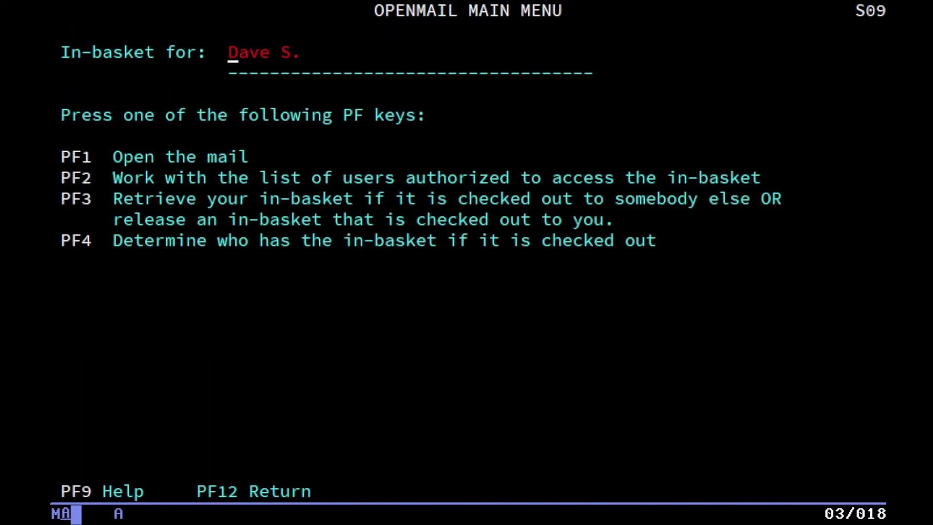
{"action": "key", "text": "F12"}
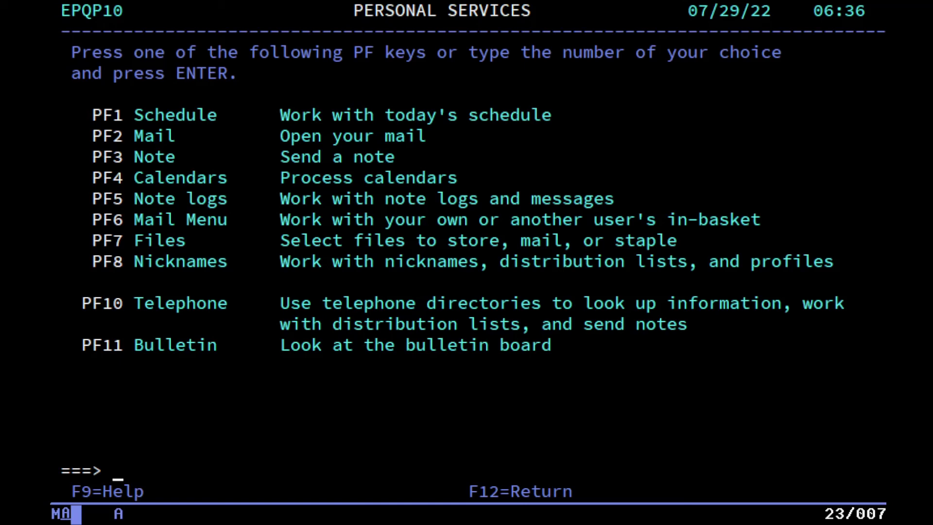
{"action": "key", "text": "F10"}
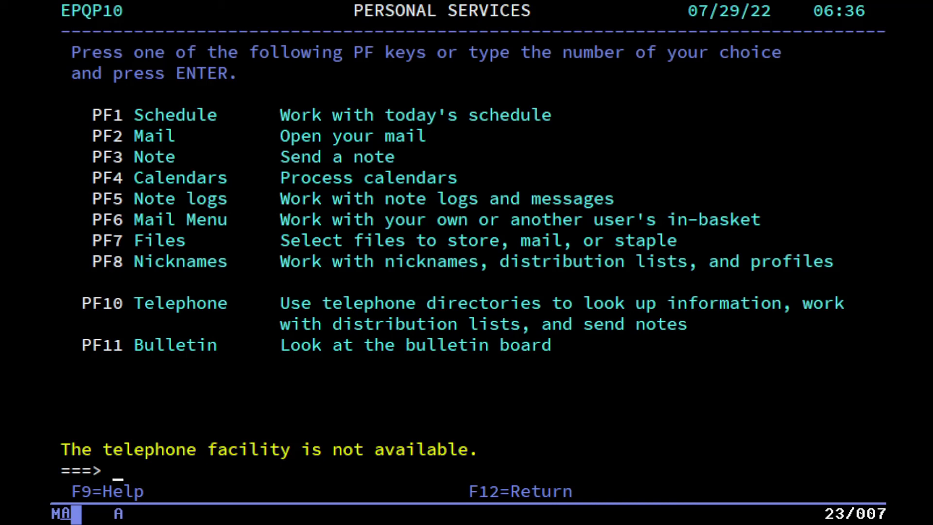
Try Decision Support, then look at the Documents creation and search screens.
{"action": "key", "text": "F12"}
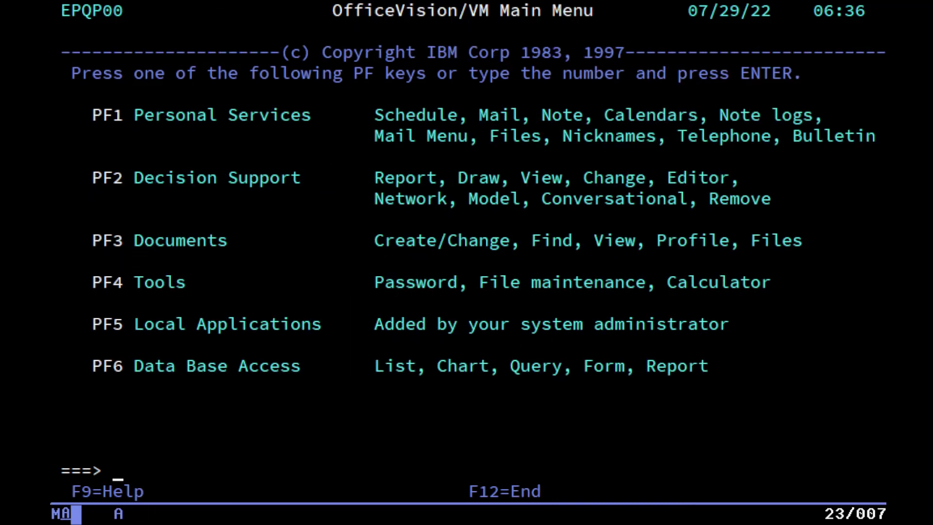
{"action": "key", "text": "F2"}
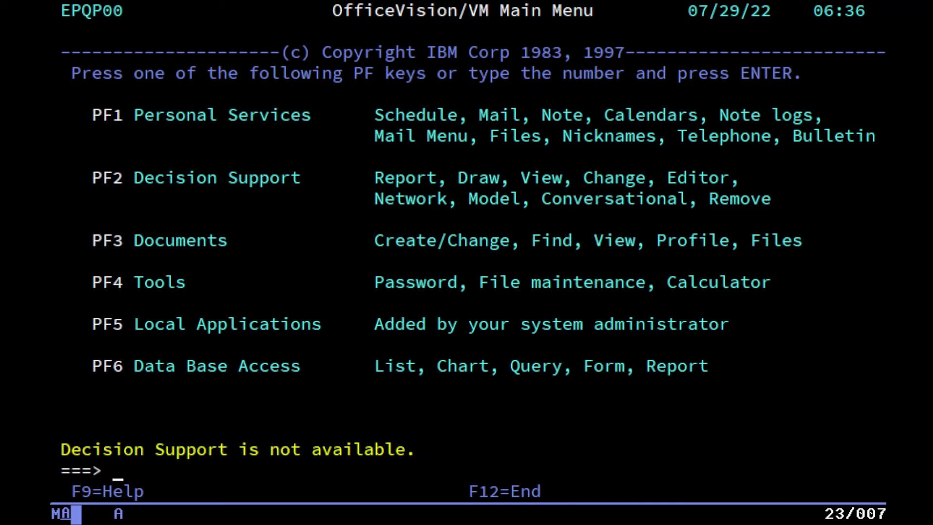
{"action": "key", "text": "F3"}
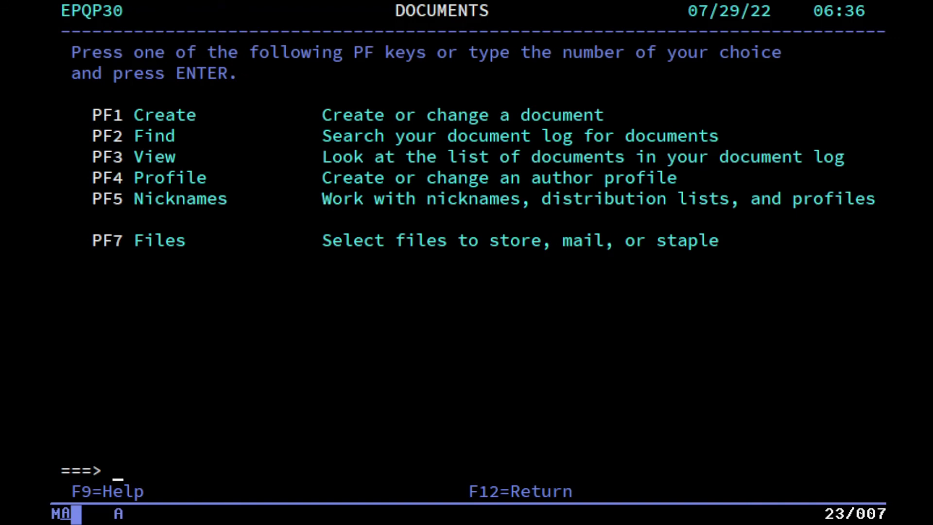
{"action": "key", "text": "F1"}
{"action": "key", "text": "F12"}
{"action": "key", "text": "F2"}
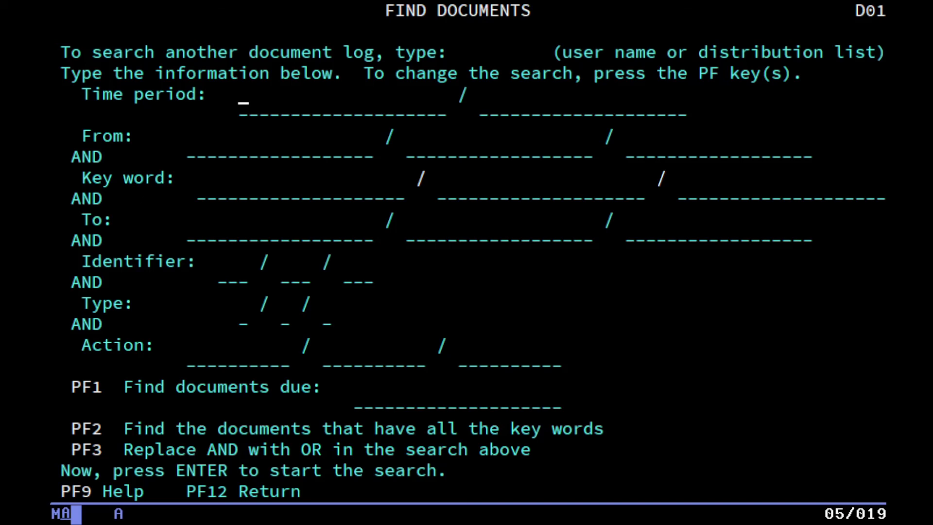
{"action": "key", "text": "F12"}
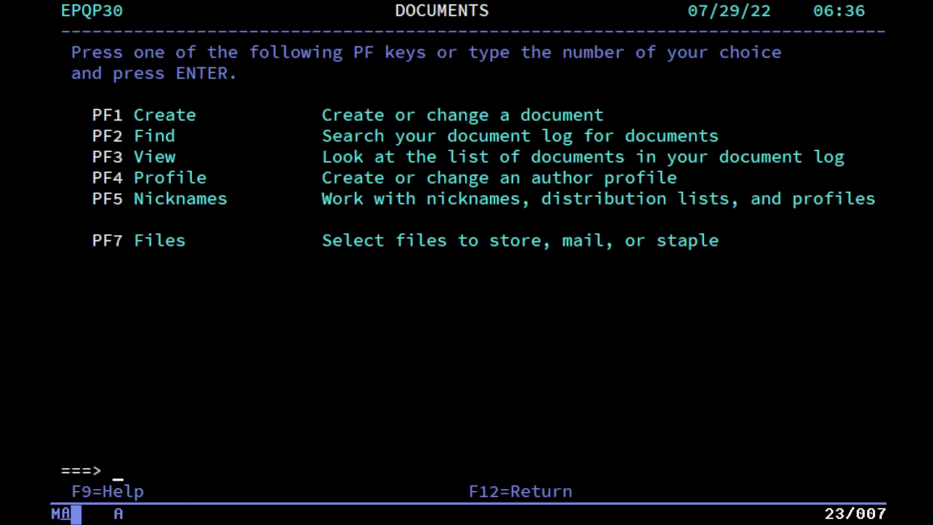
View the first document in the document log and the control files screen.
{"action": "key", "text": "F3"}
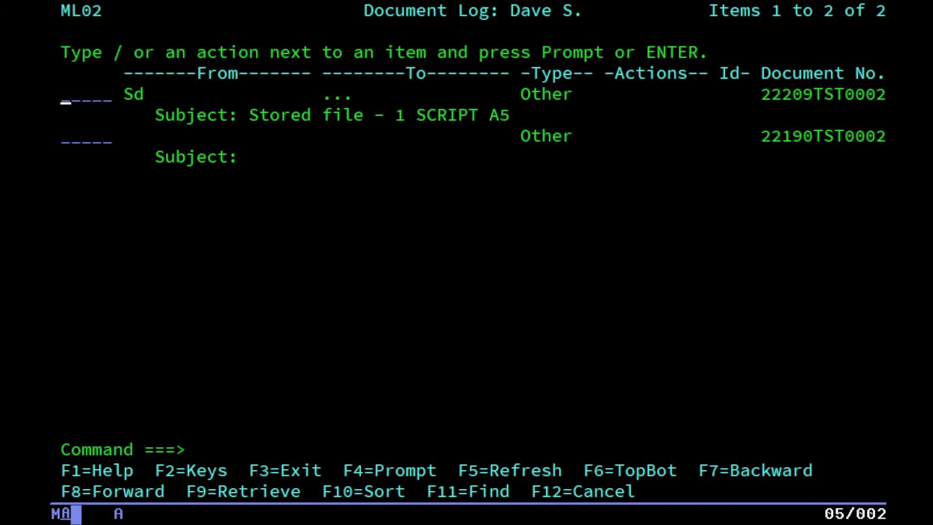
{"action": "key", "text": "Return"}
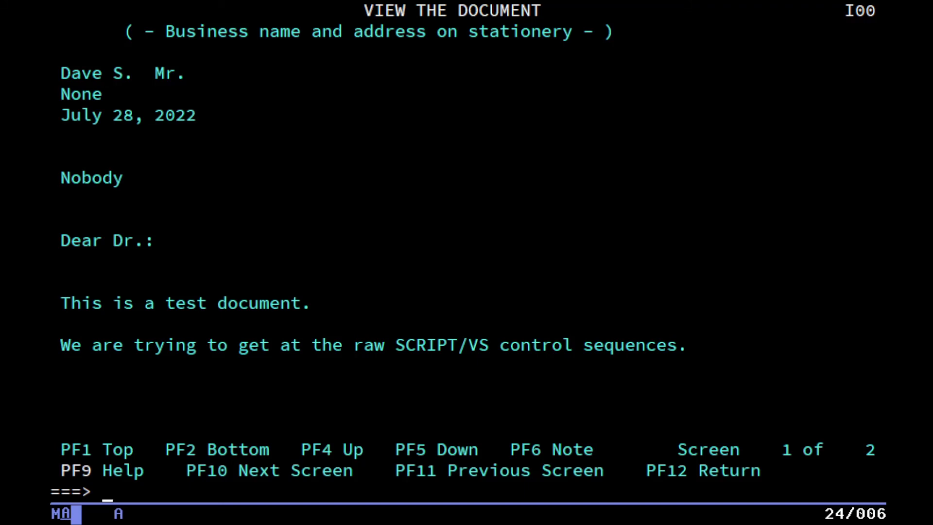
{"action": "key", "text": "F12"}
{"action": "key", "text": "F12"}
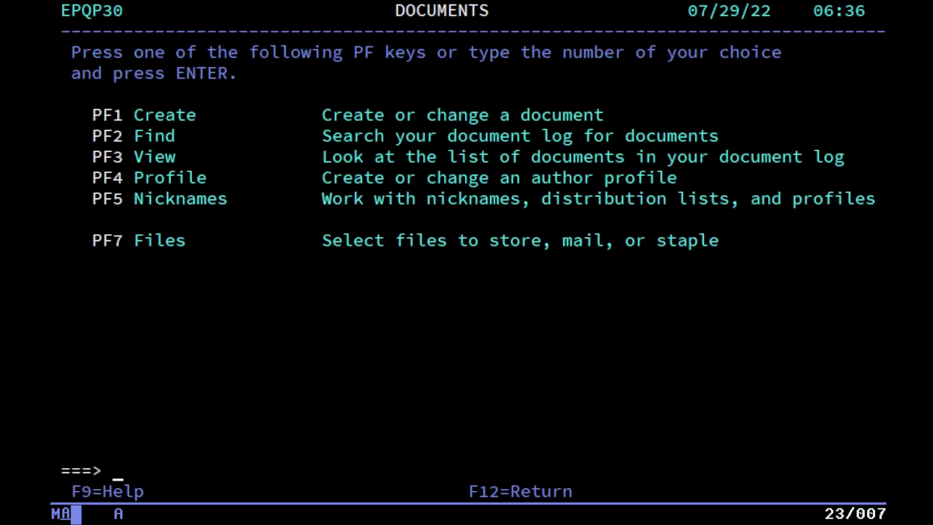
{"action": "key", "text": "F5"}
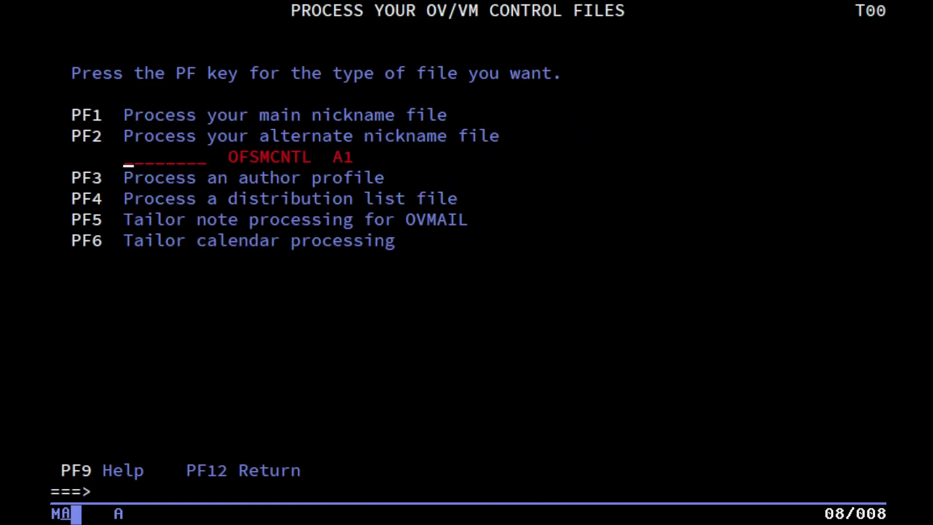
{"action": "key", "text": "F12"}
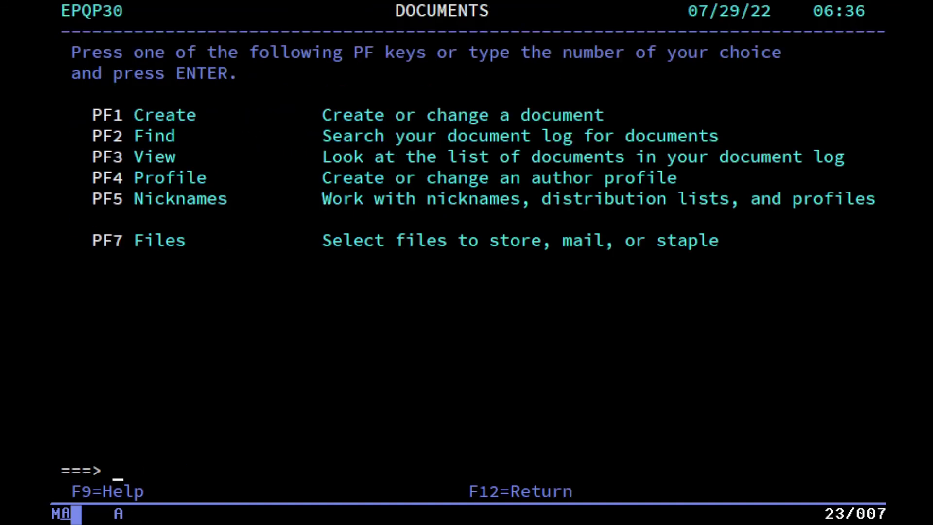
Look at the Files options and the Staple screen, then back out to the Main Menu.
{"action": "key", "text": "F7"}
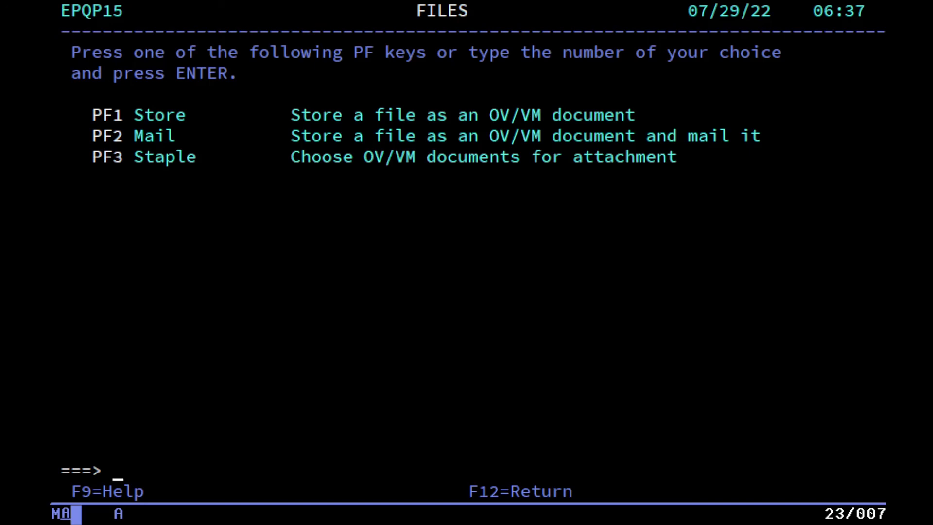
{"action": "key", "text": "F3"}
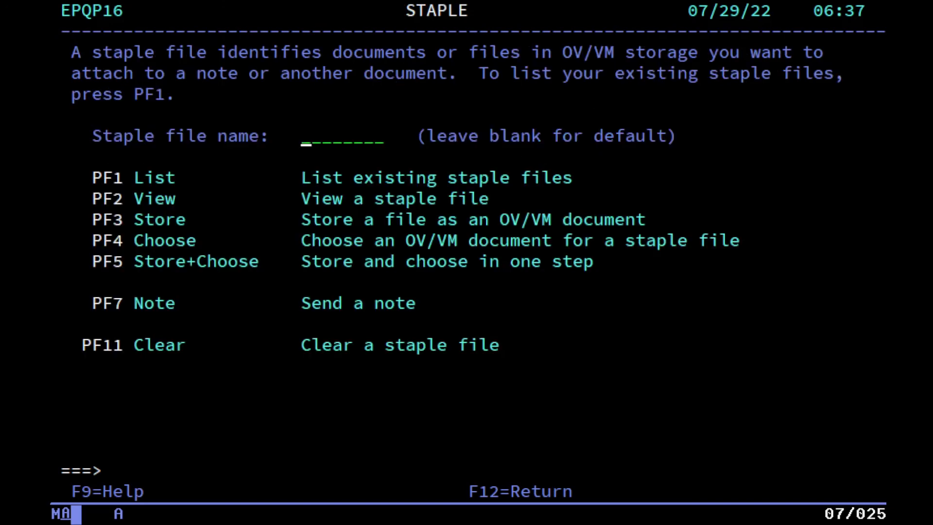
{"action": "key", "text": "F12"}
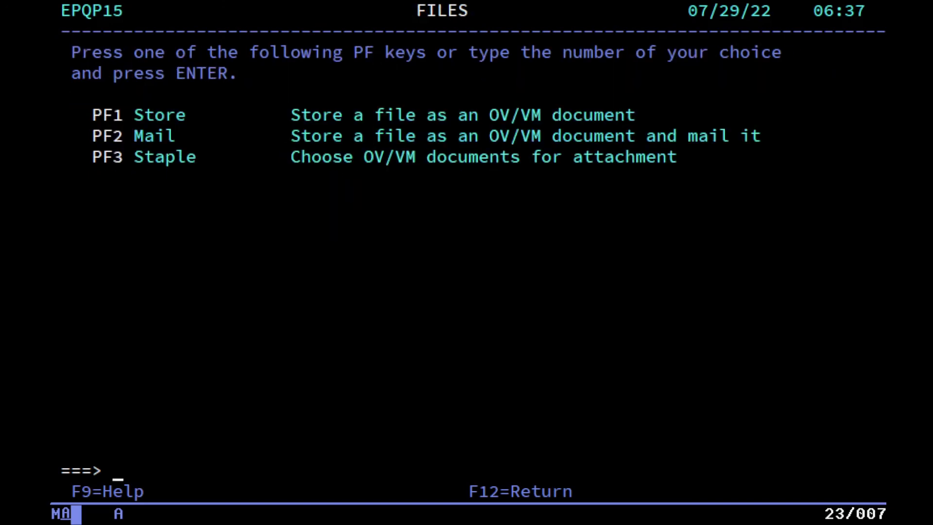
{"action": "key", "text": "F12"}
{"action": "key", "text": "F12"}
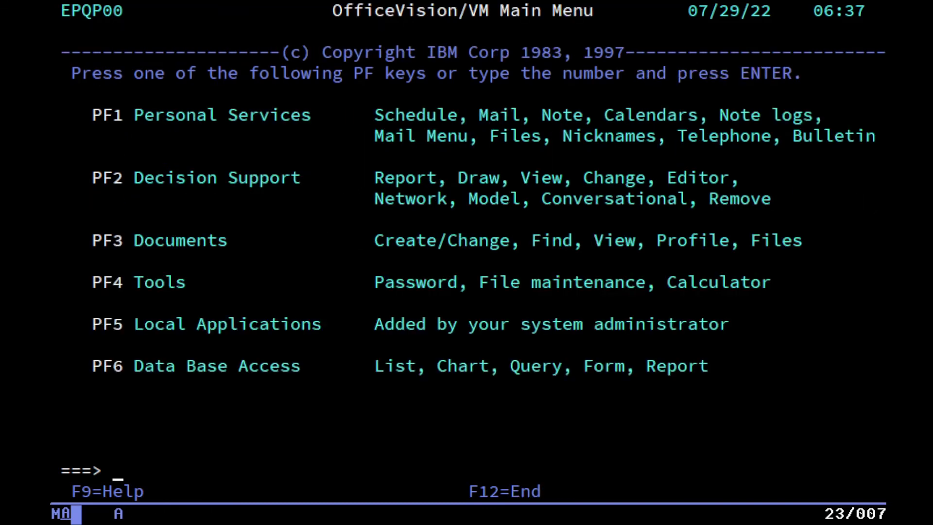
From the Tools menu, start a password change, then cancel it and leave the password unchanged.
{"action": "key", "text": "F4"}
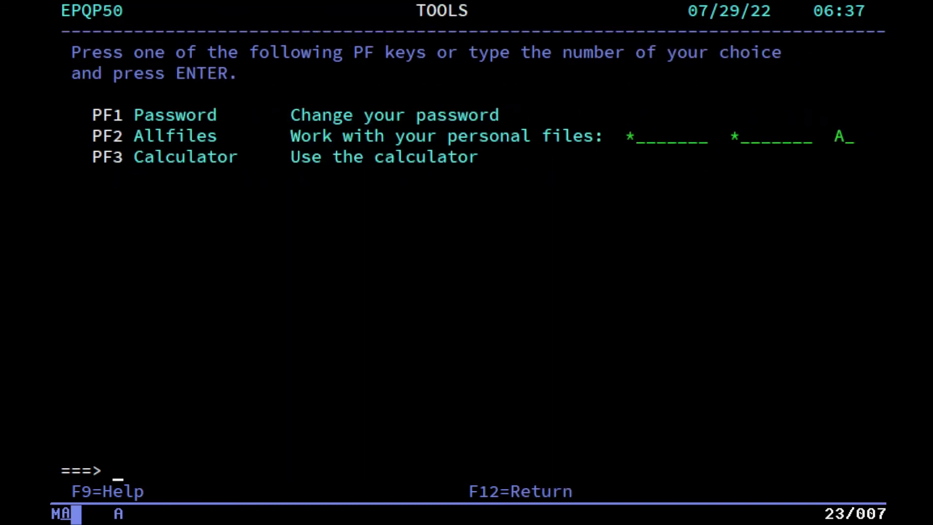
{"action": "key", "text": "F1"}
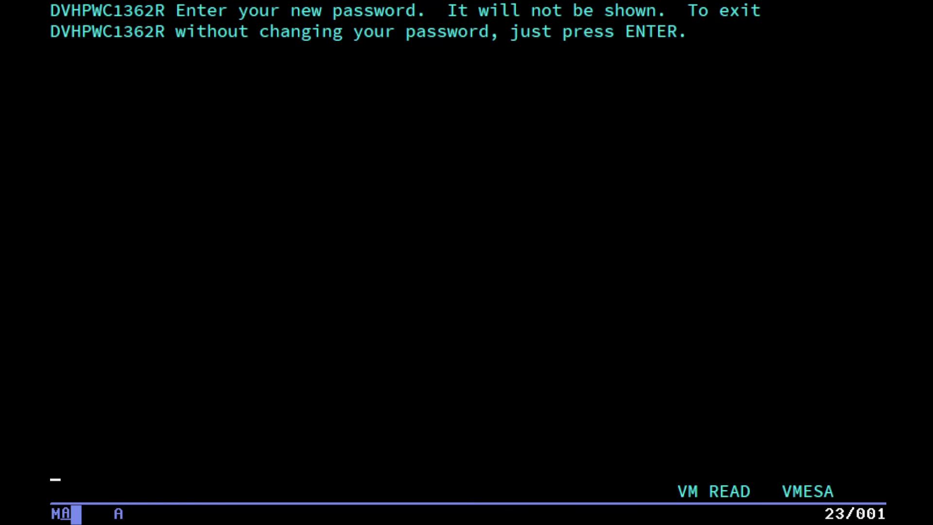
{"action": "key", "text": "Return"}
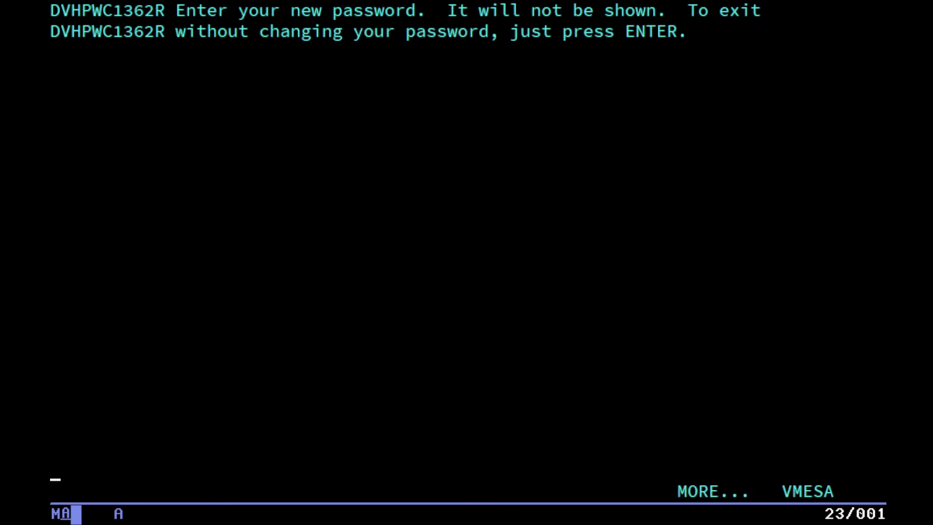
{"action": "key", "text": "Return"}
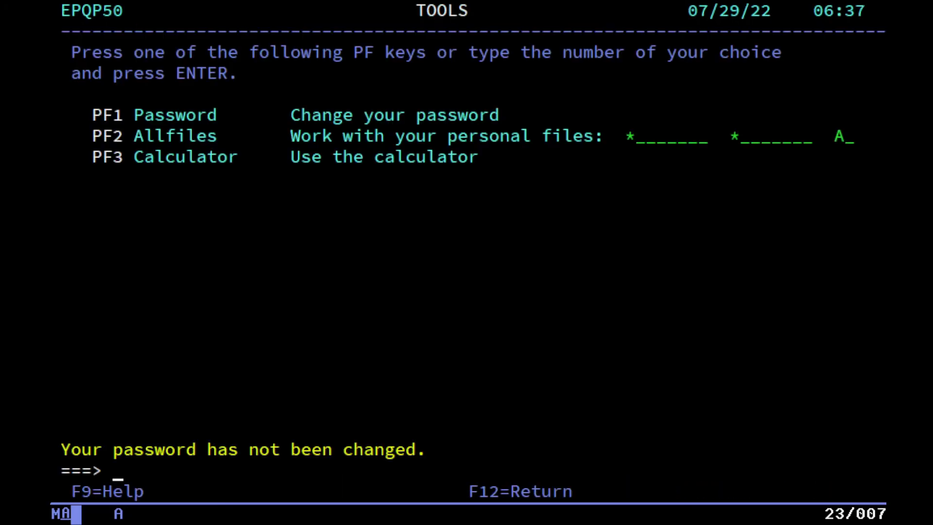
Open the personal file list and issue 'peek' on the OFS $remind file.
{"action": "key", "text": "F2"}
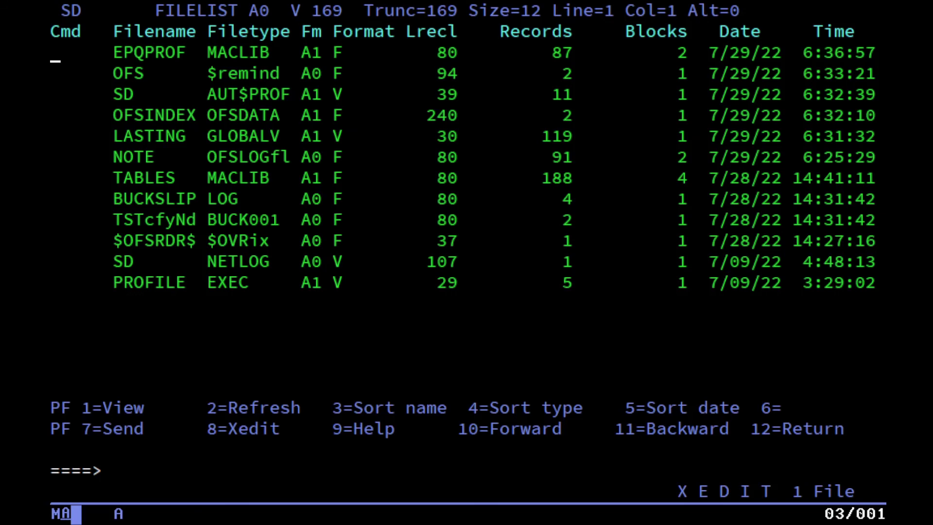
{"action": "key", "text": "Down"}
{"action": "key", "text": "Right"}
{"action": "key", "text": "Right"}
{"action": "key", "text": "Right"}
{"action": "key", "text": "Right"}
{"action": "key", "text": "Right"}
{"action": "key", "text": "Right"}
{"action": "key", "text": "Right"}
{"action": "key", "text": "Right"}
{"action": "key", "text": "Right"}
{"action": "key", "text": "Right"}
{"action": "key", "text": "Right"}
{"action": "key", "text": "Right"}
{"action": "key", "text": "Right"}
{"action": "key", "text": "Right"}
{"action": "key", "text": "Right"}
{"action": "key", "text": "Right"}
{"action": "key", "text": "Right"}
{"action": "key", "text": "Left"}
{"action": "left_click_drag", "start_coordinate": [218, 64], "coordinate": [280, 83]}
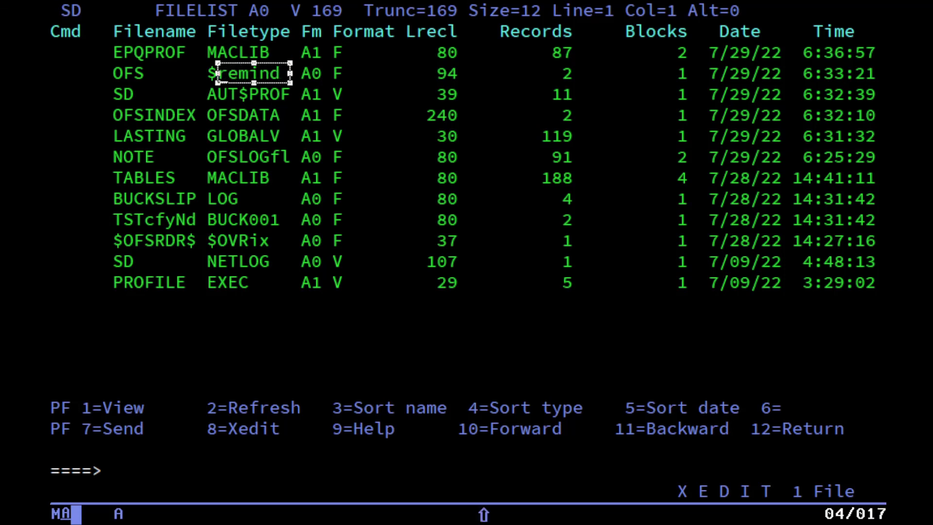
{"action": "key", "text": "Left"}
{"action": "key", "text": "Left"}
{"action": "key", "text": "Left"}
{"action": "key", "text": "Left"}
{"action": "key", "text": "Left"}
{"action": "key", "text": "Left"}
{"action": "key", "text": "Left"}
{"action": "key", "text": "Left"}
{"action": "key", "text": "Left"}
{"action": "key", "text": "Left"}
{"action": "key", "text": "Left"}
{"action": "key", "text": "Left"}
{"action": "key", "text": "Left"}
{"action": "key", "text": "Left"}
{"action": "key", "text": "Left"}
{"action": "key", "text": "Left"}
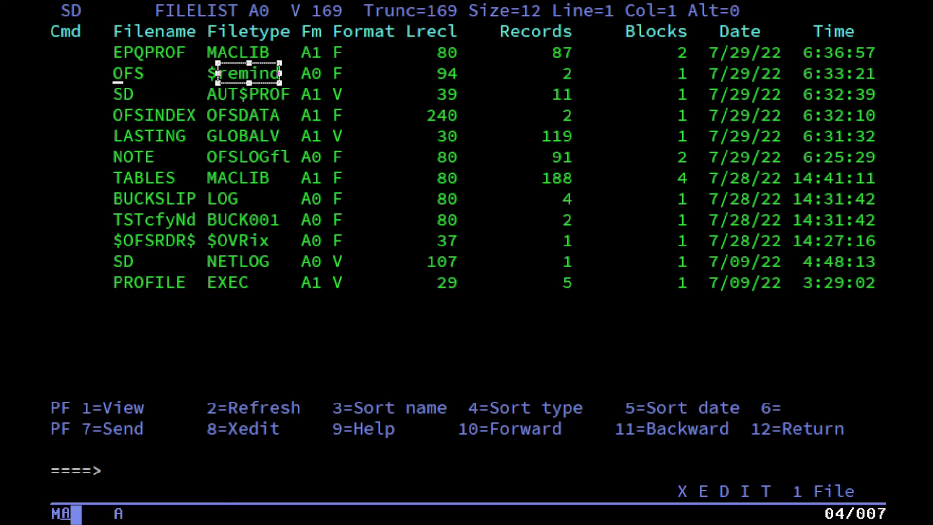
{"action": "type", "text": "pe"}
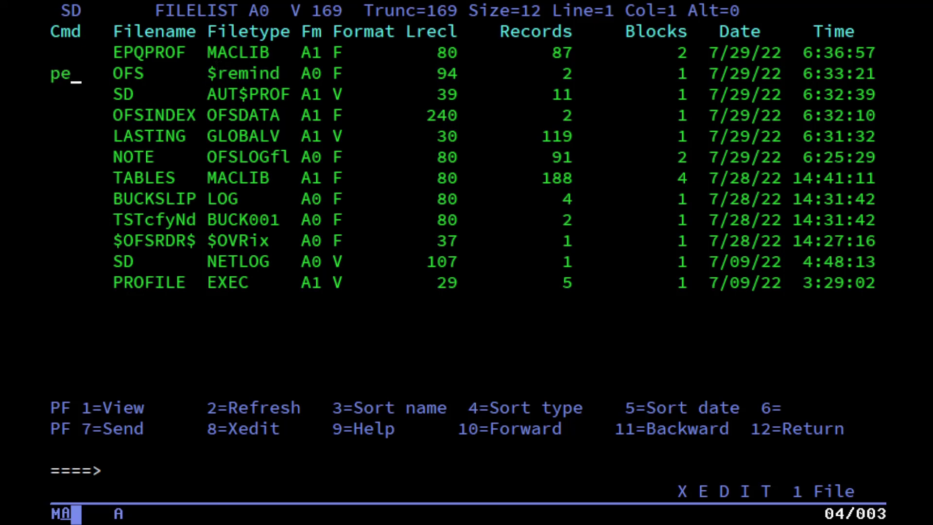
{"action": "type", "text": "ek"}
{"action": "key", "text": "Return"}
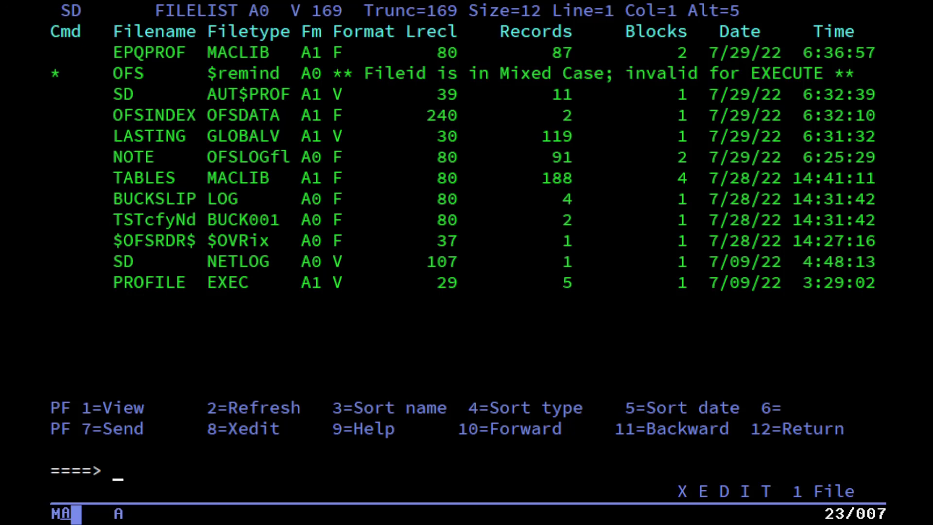
In the calculator, compute 2 + 2 = 4, then multiply by 2 to get 8.
{"action": "key", "text": "F12"}
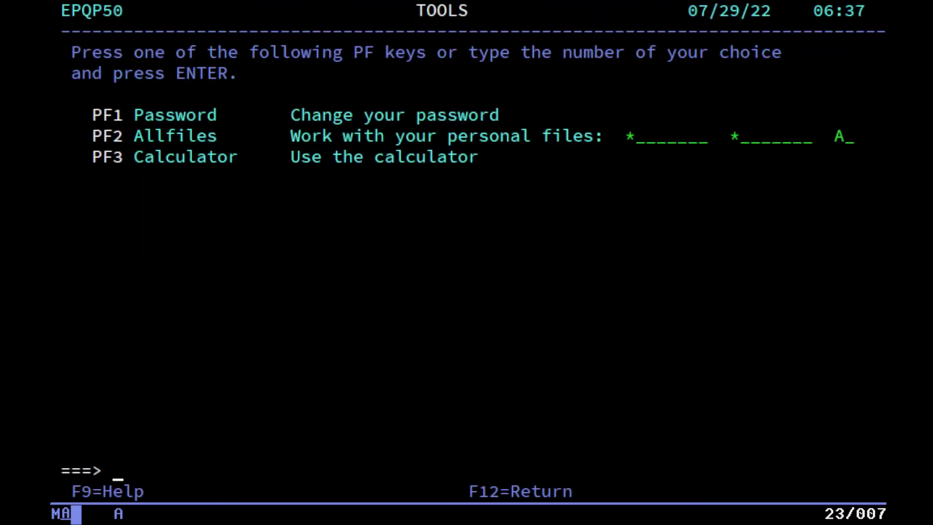
{"action": "key", "text": "F3"}
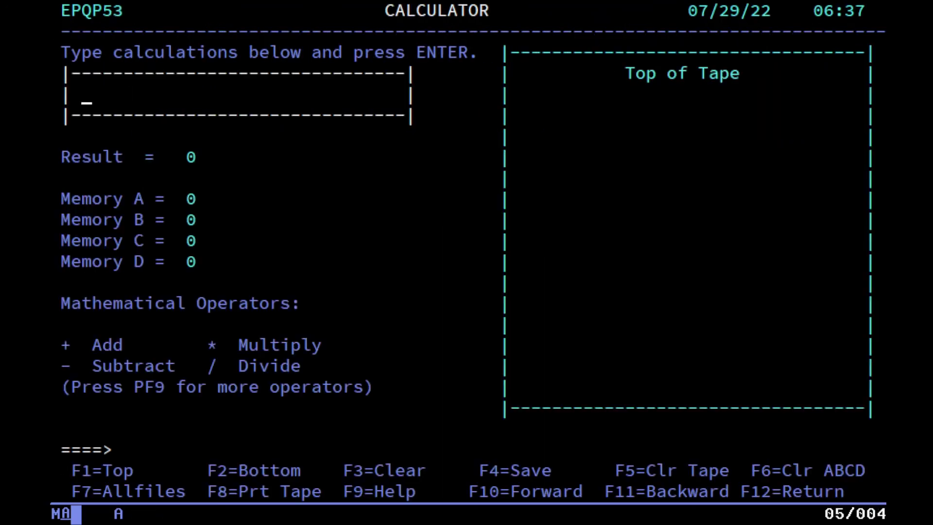
{"action": "type", "text": "2 + 2"}
{"action": "key", "text": "Return"}
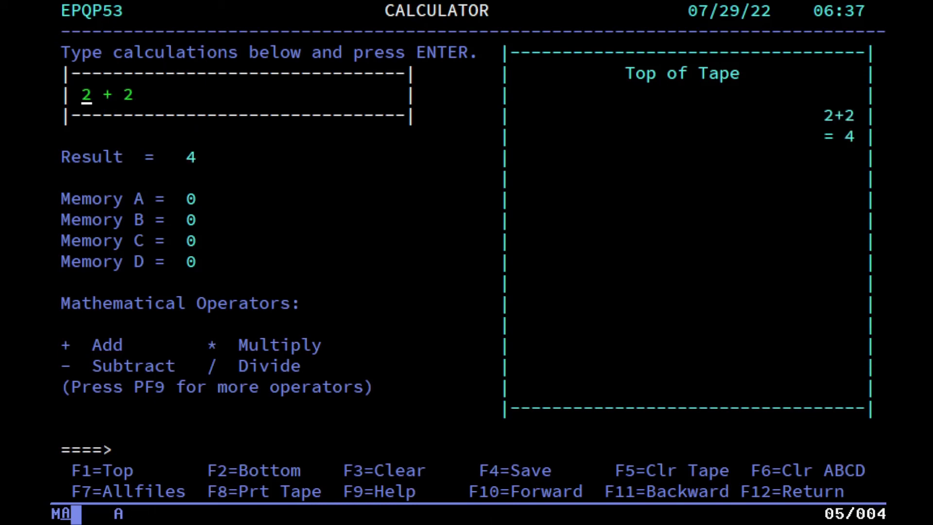
{"action": "type", "text": "*2"}
{"action": "key", "text": "Return"}
{"action": "type", "text": "*101020101010"}
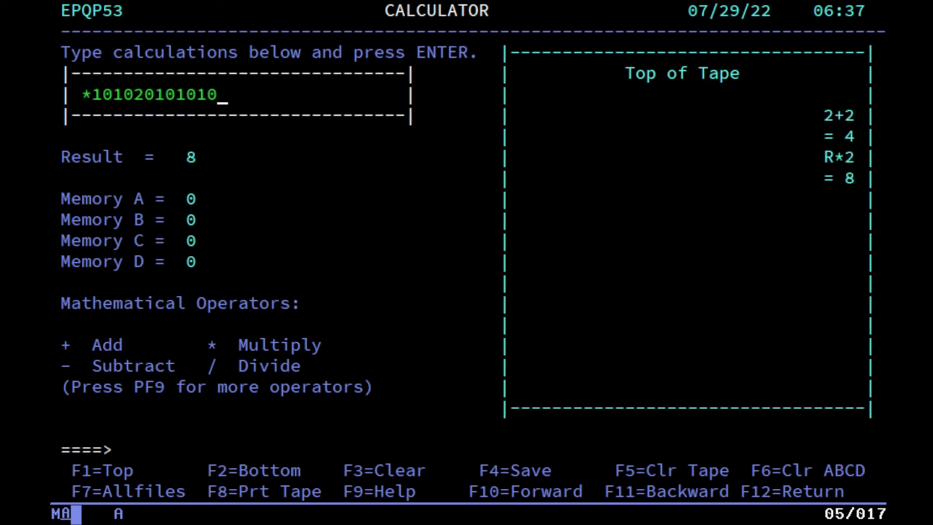
{"action": "key", "text": "Return"}
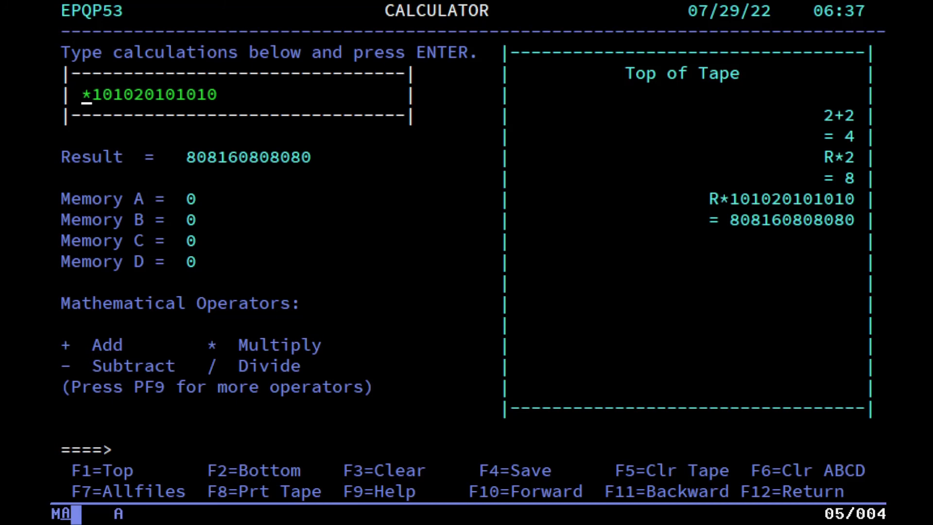
{"action": "key", "text": "F12"}
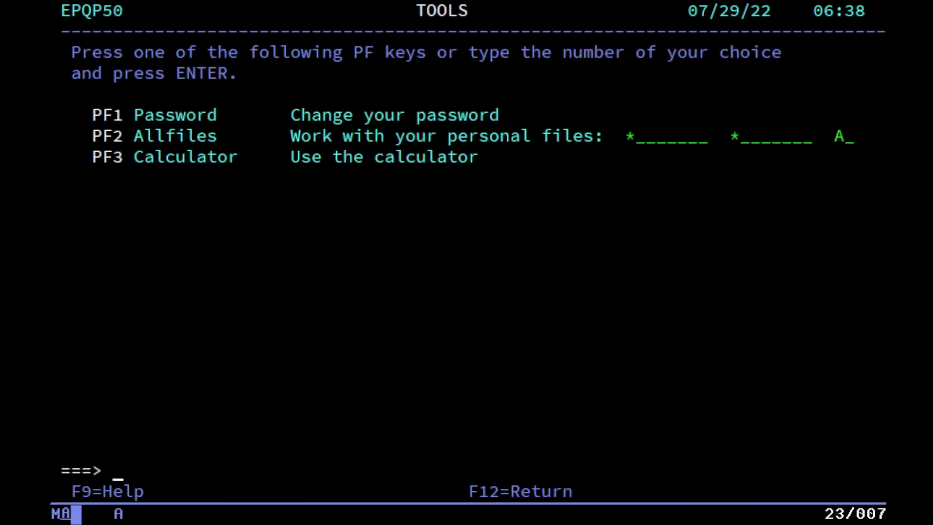
{"action": "key", "text": "F12"}
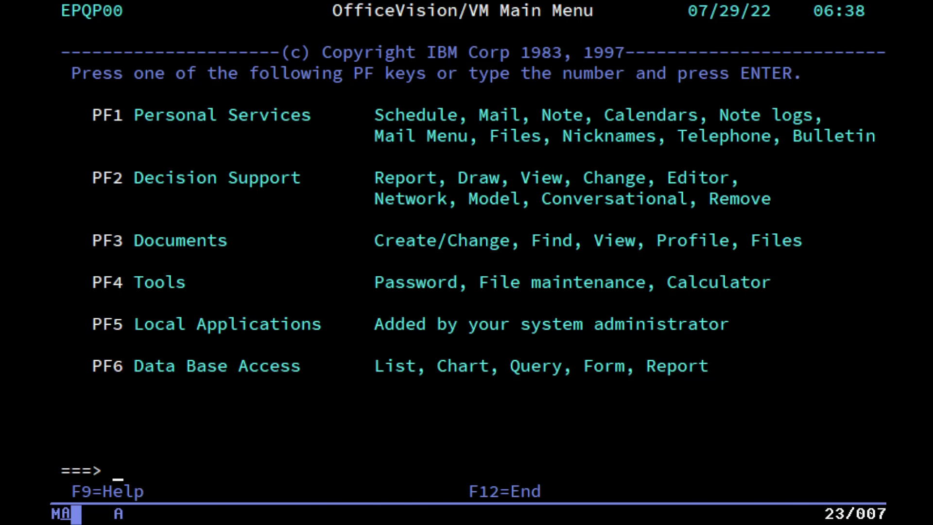
View Local Applications, try the unavailable Data Base Access, then end OfficeVision to CMS Ready.
{"action": "key", "text": "F5"}
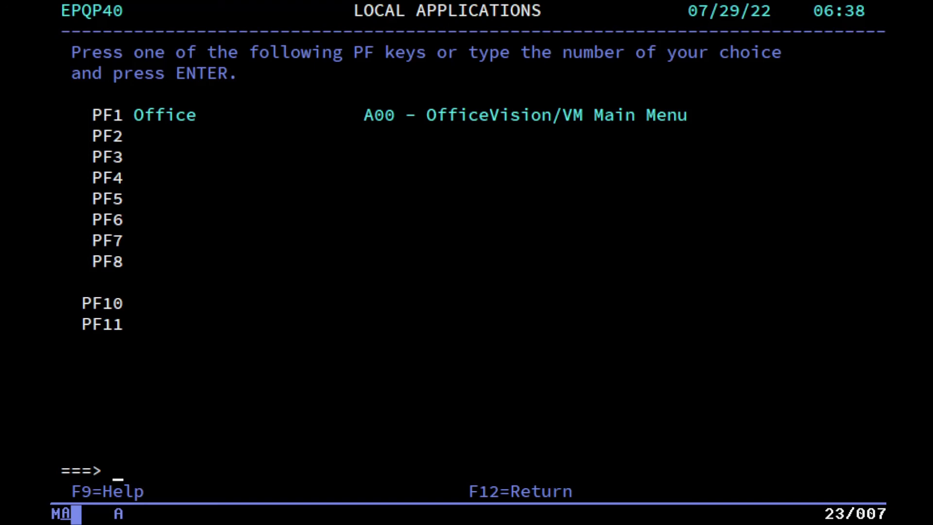
{"action": "key", "text": "F12"}
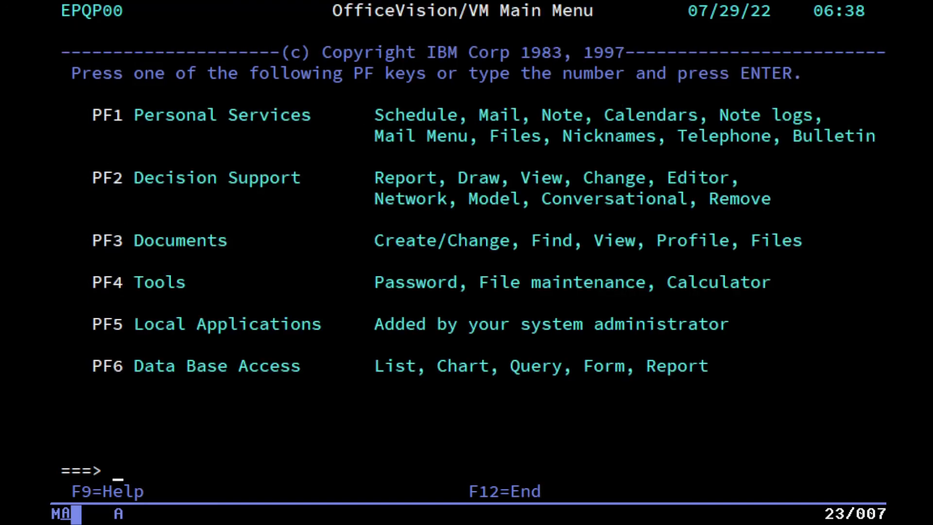
{"action": "key", "text": "F6"}
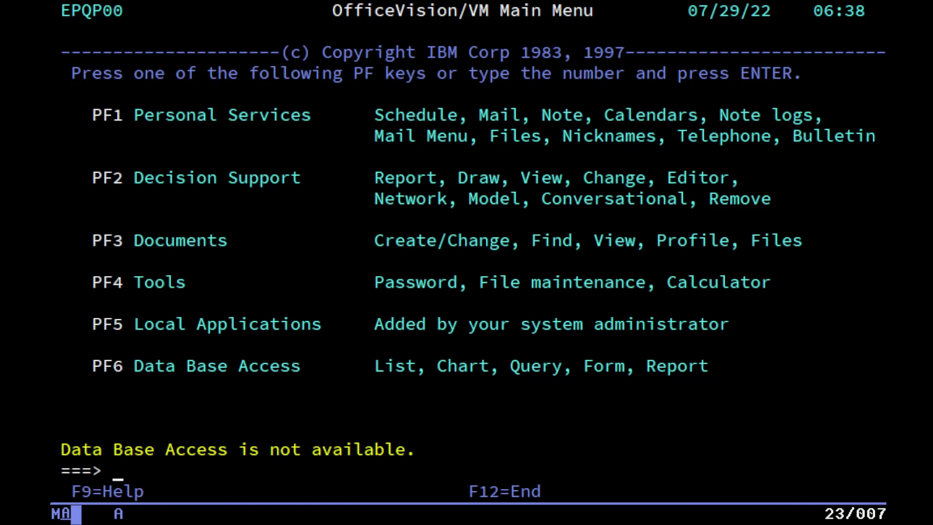
{"action": "key", "text": "F12"}
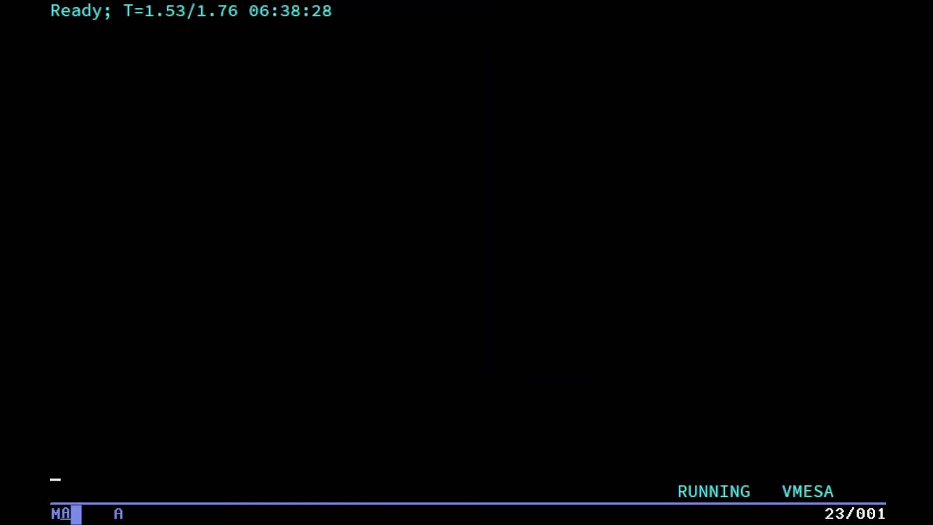